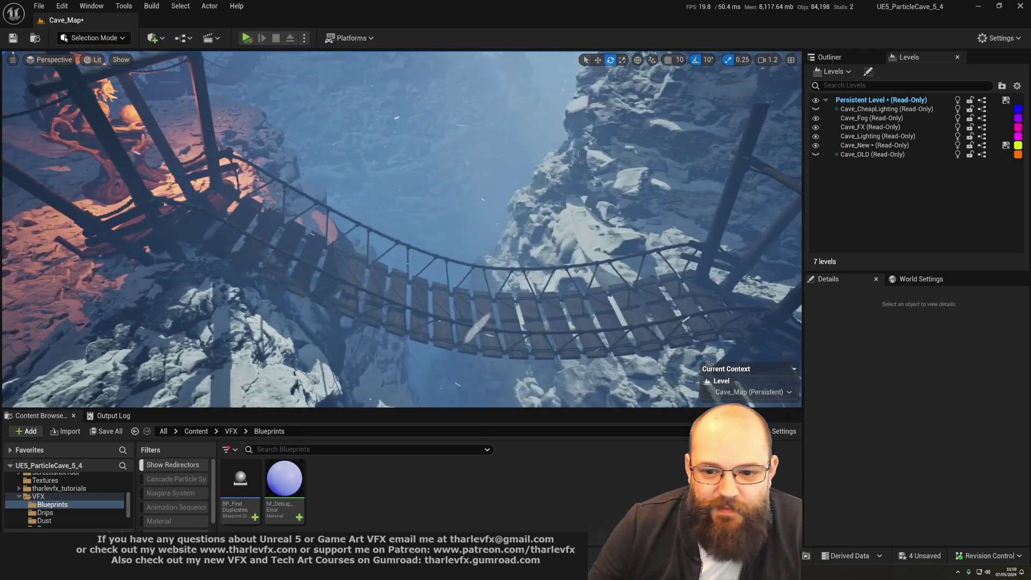
Fly down through the chasm to the rope bridge below the cave opening.
click(421, 289)
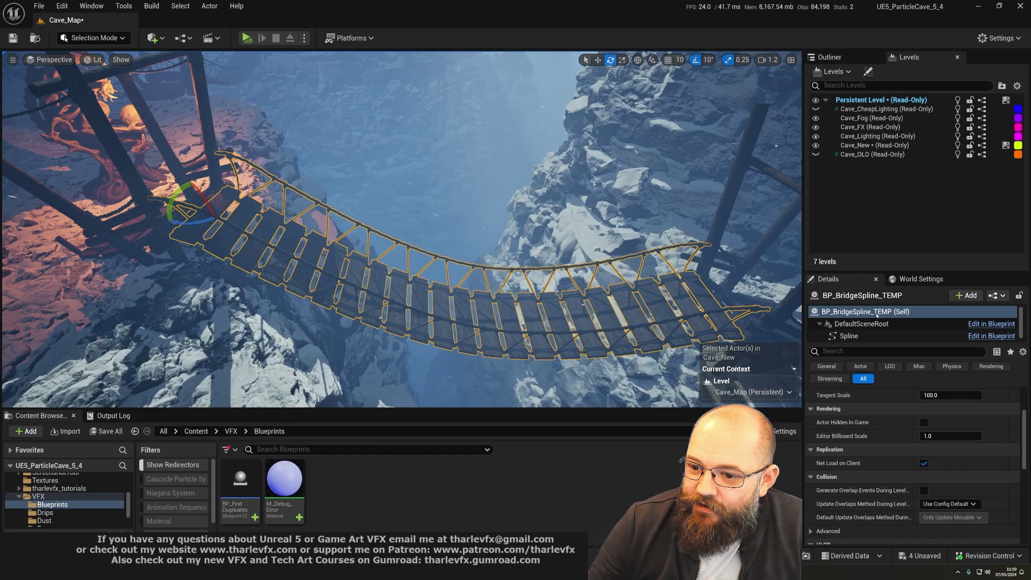
key(Escape)
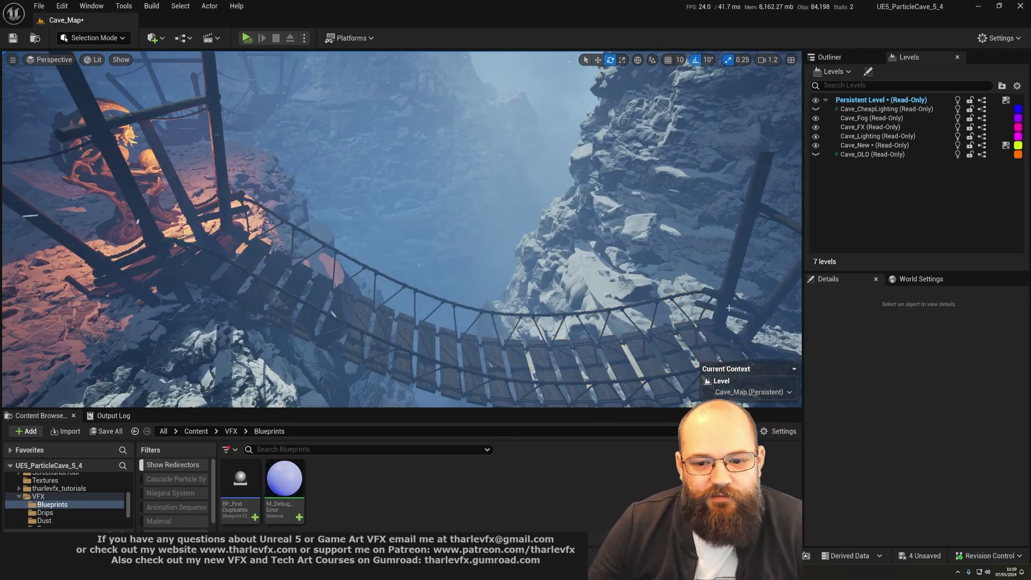
right_drag(402, 229, 401, 229)
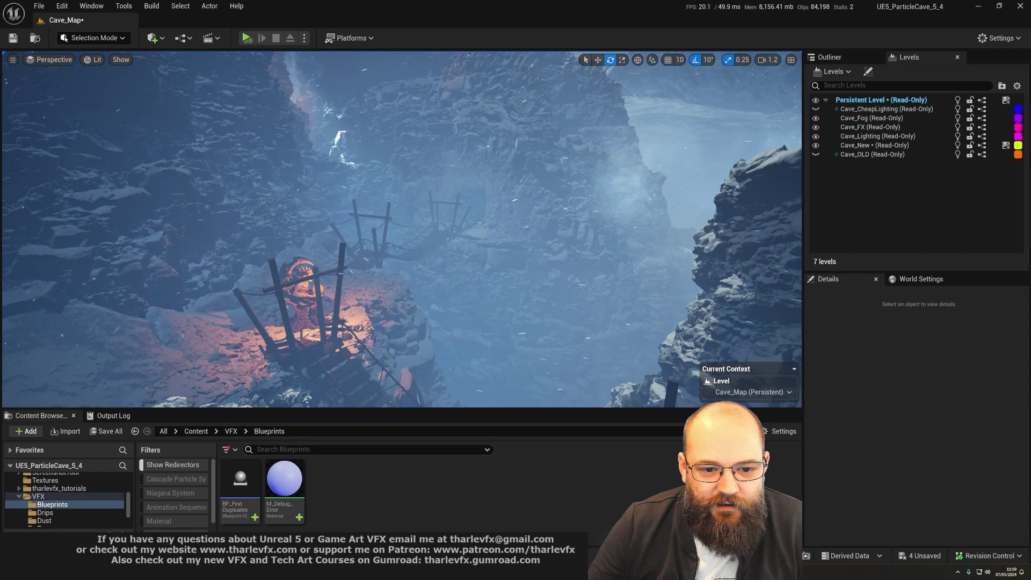
right_drag(290, 301, 290, 301)
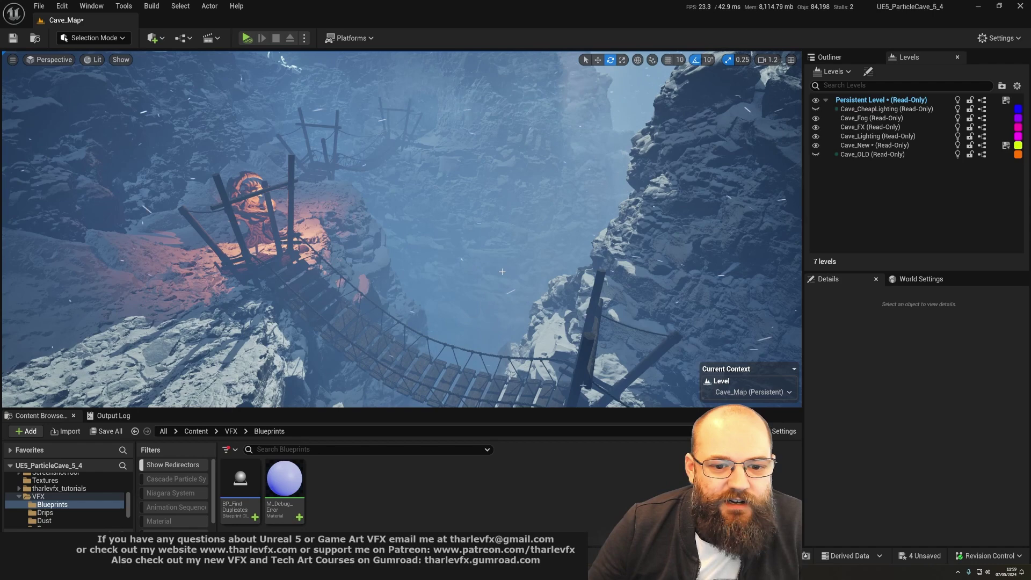
right_drag(502, 272, 502, 272)
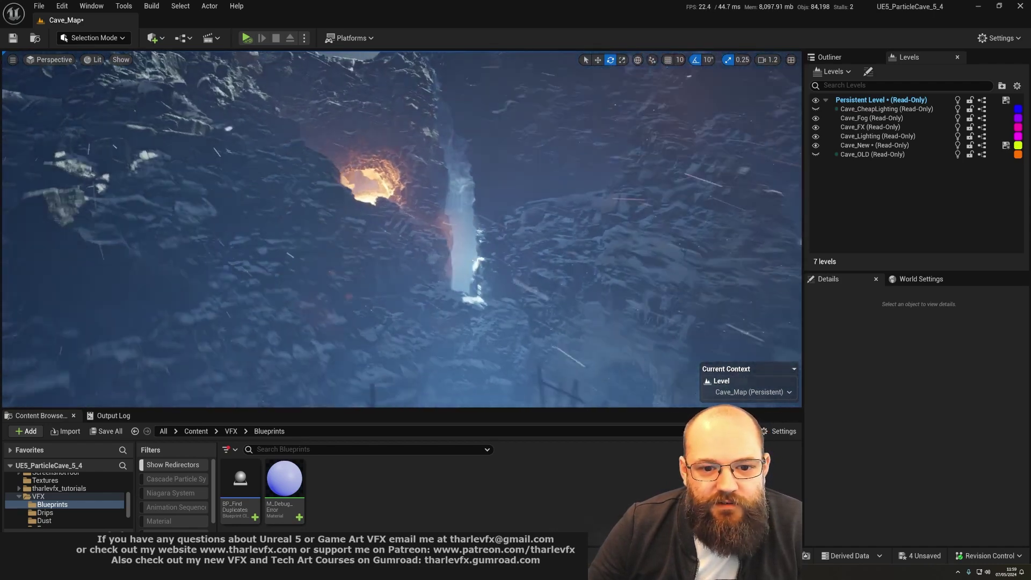
right_drag(418, 235, 418, 235)
right_drag(362, 186, 329, 165)
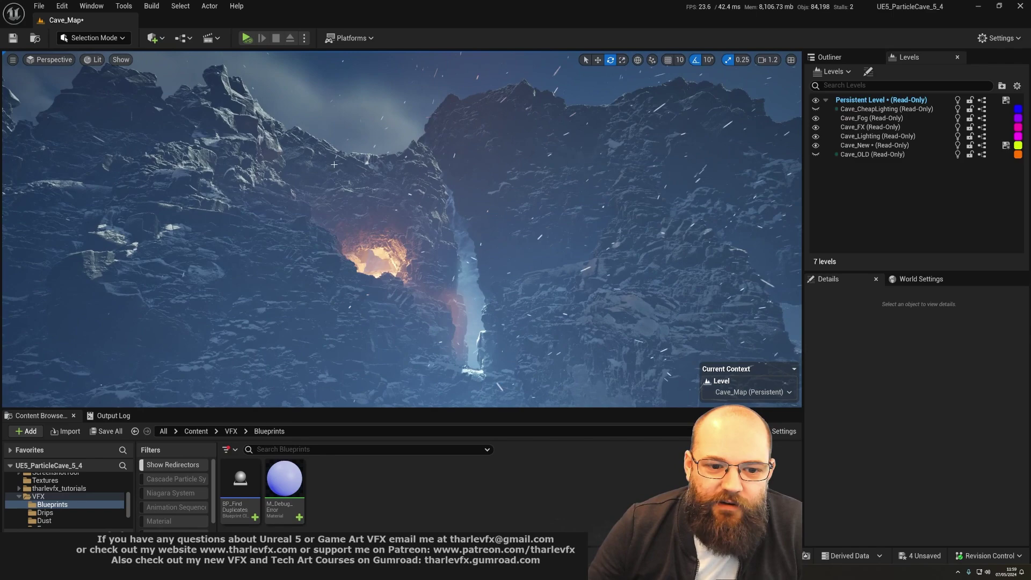
mouse_move(438, 271)
right_down()
mouse_move(440, 281)
mouse_move(392, 270)
mouse_move(426, 282)
right_up()
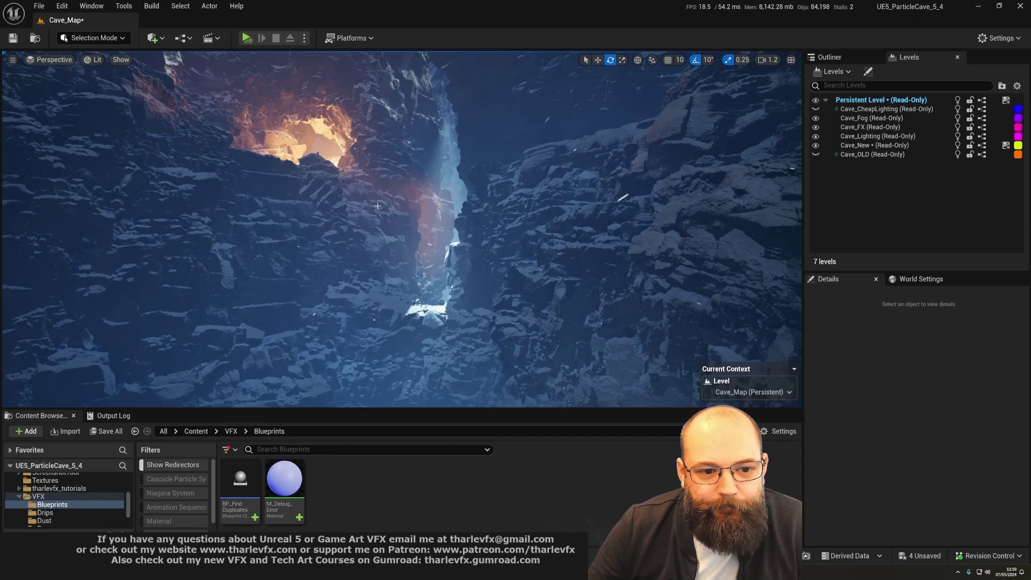
right_drag(377, 207, 379, 258)
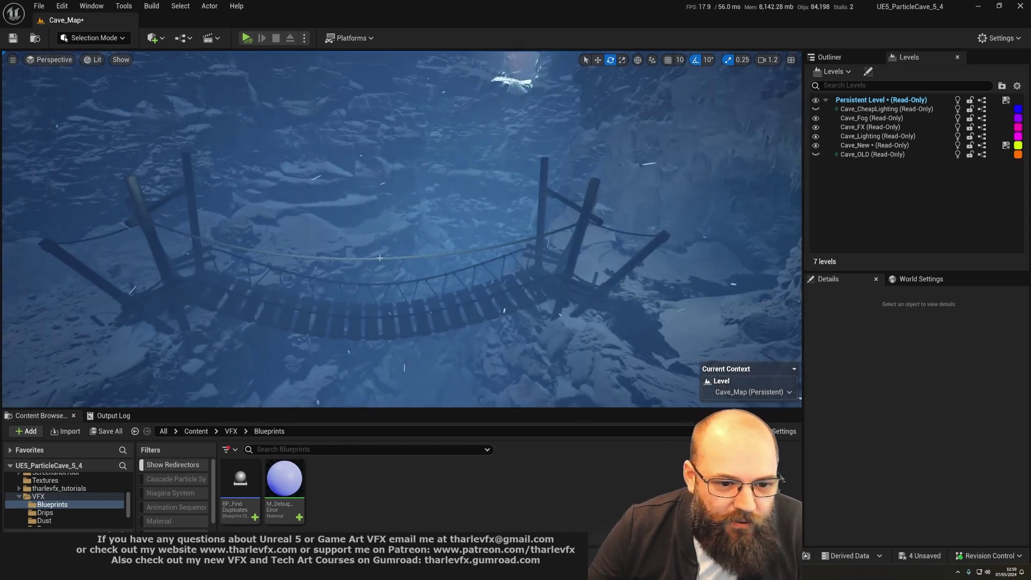
Inspect the bridge rope with the move gizmo, then fly through the cave toward the lit opening.
click(378, 259)
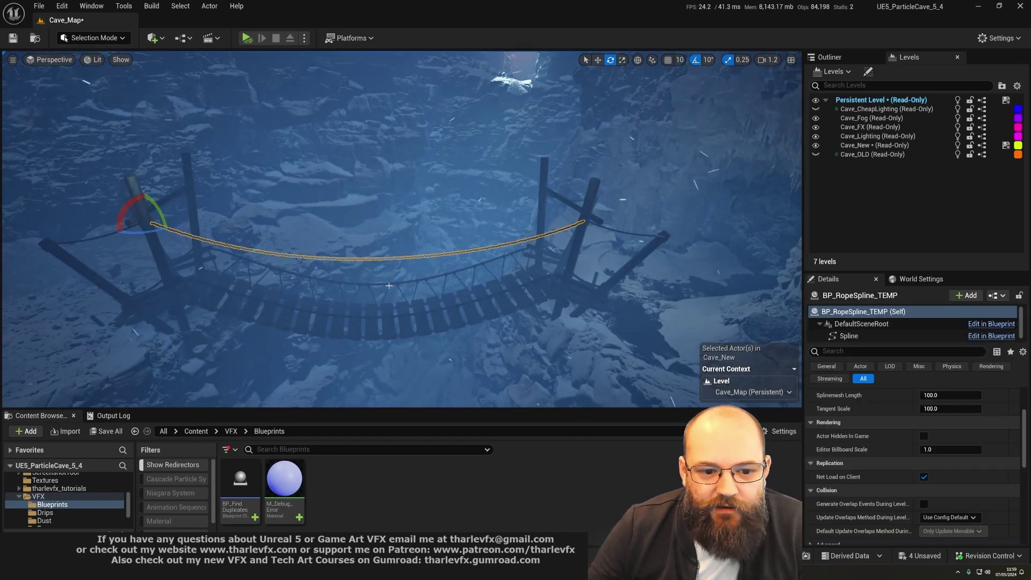
key(w)
right_drag(388, 285, 394, 274)
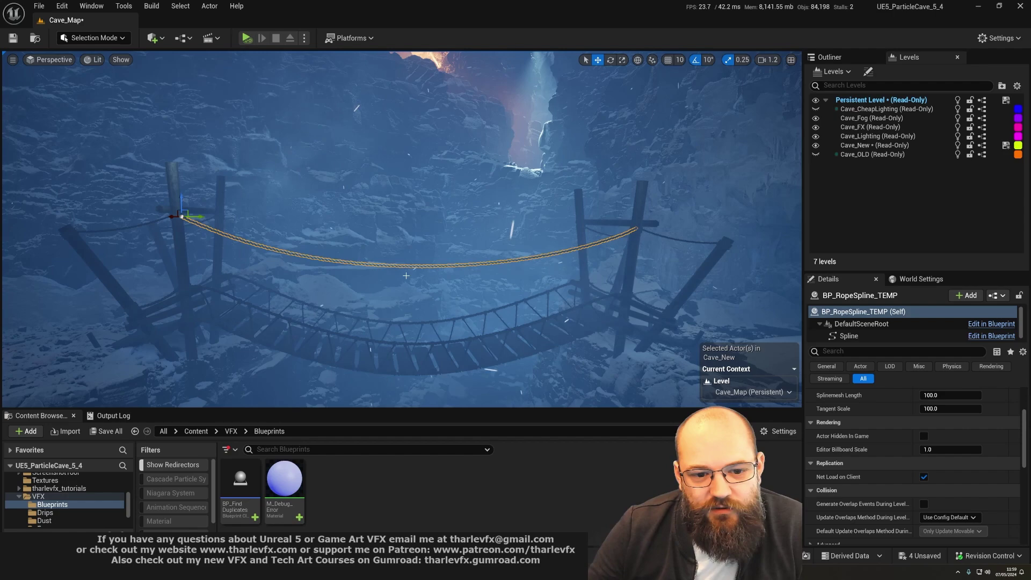
key(Escape)
right_drag(406, 276, 411, 274)
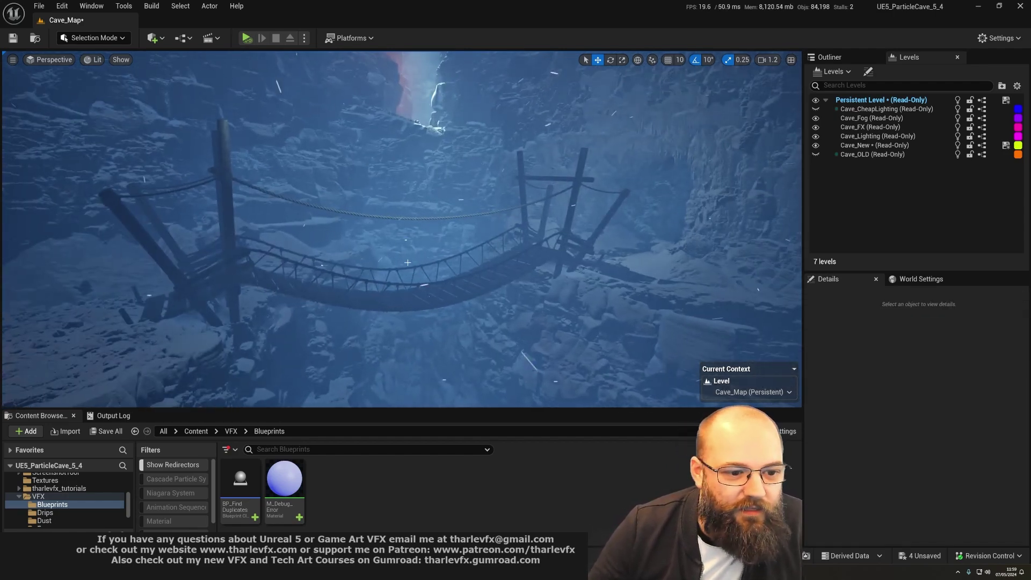
right_drag(411, 274, 387, 242)
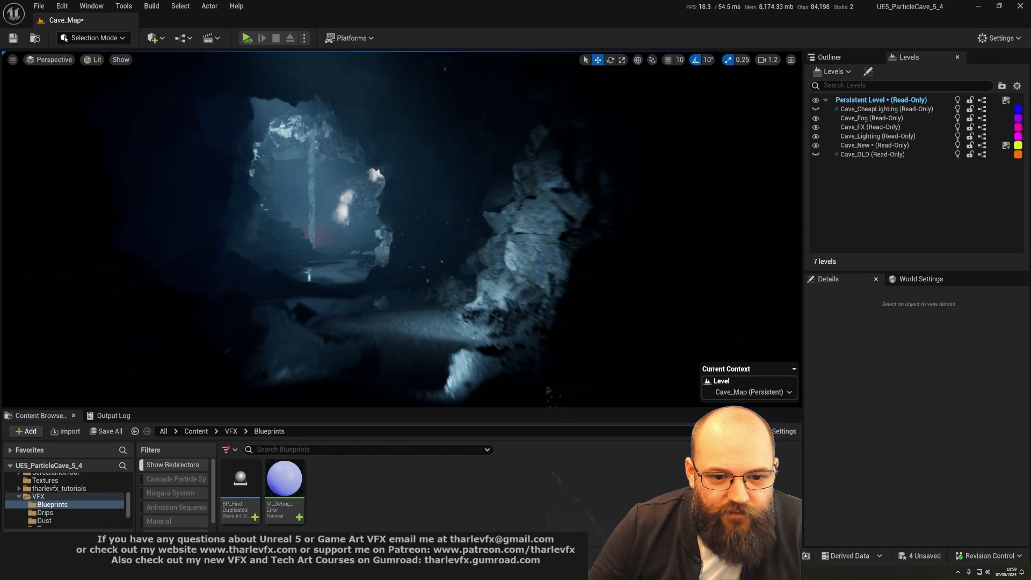
right_drag(386, 243, 424, 263)
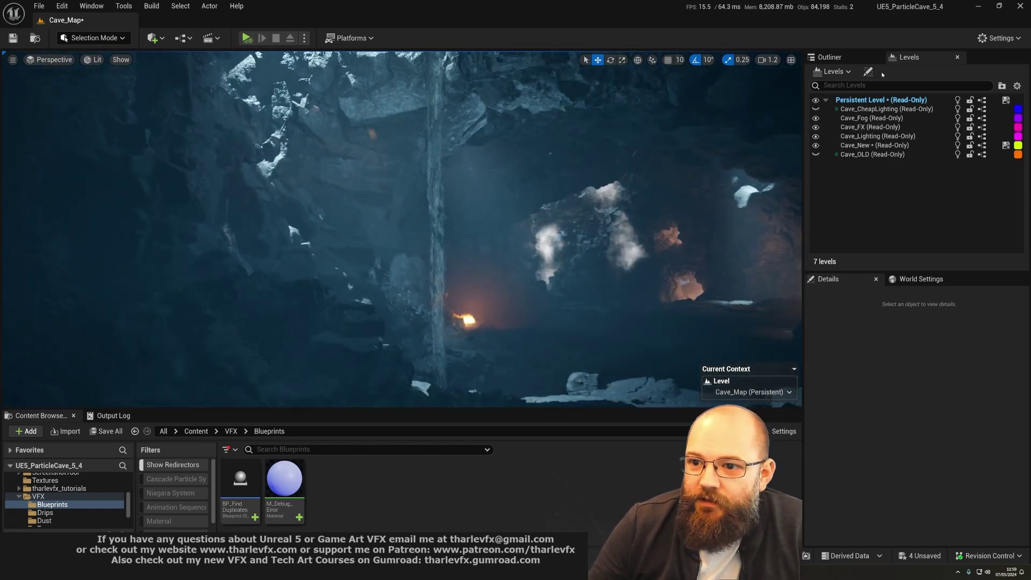
Find DirectionalLight in the Outliner and toggle its Cast Shadows off and back on.
click(849, 60)
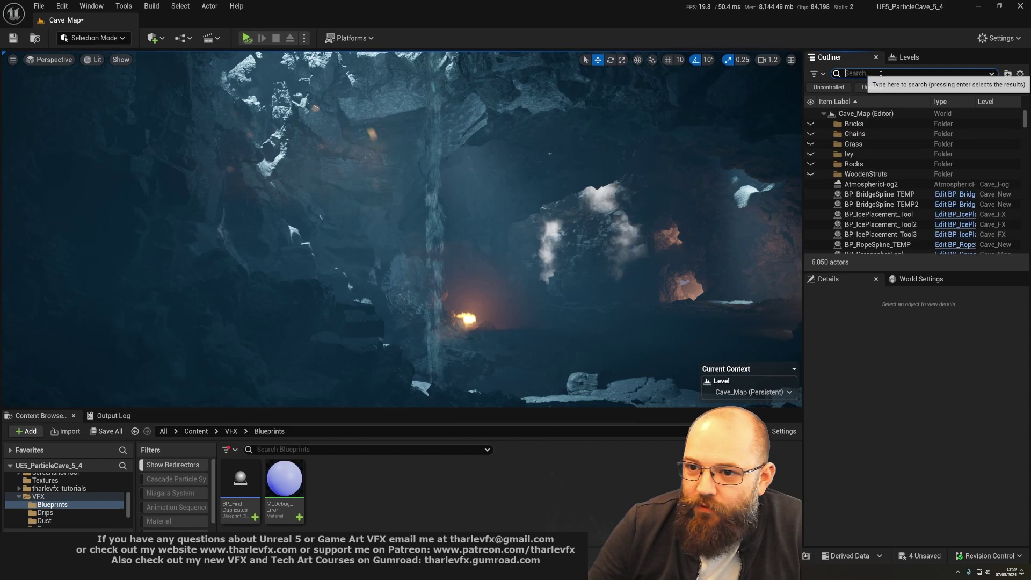
text(direc)
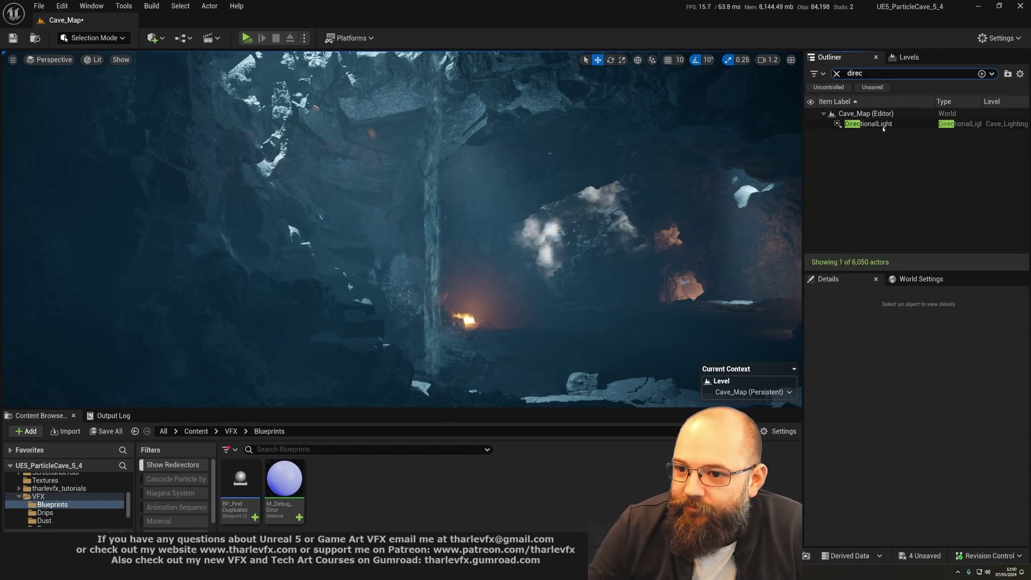
key(Return)
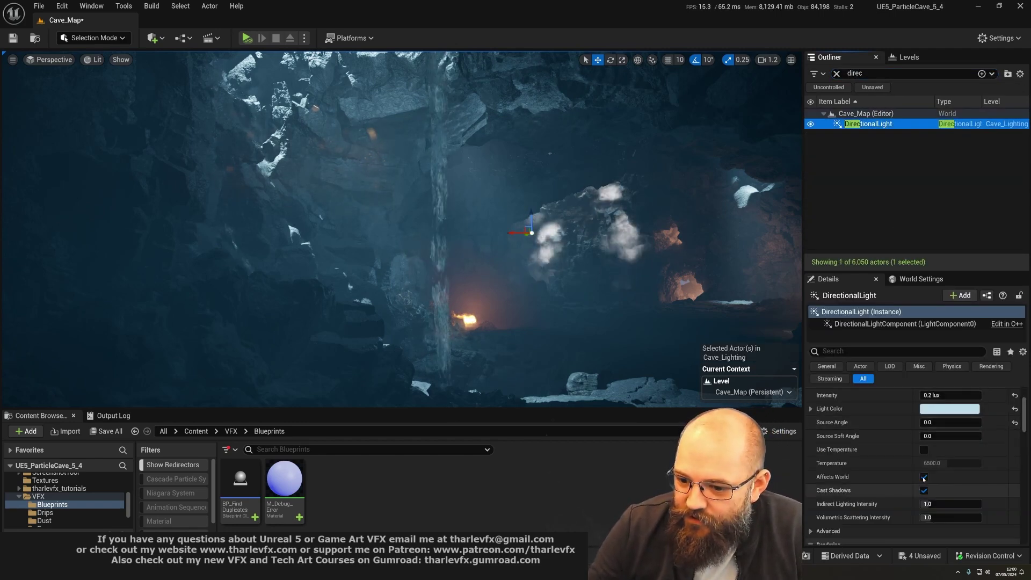
click(924, 490)
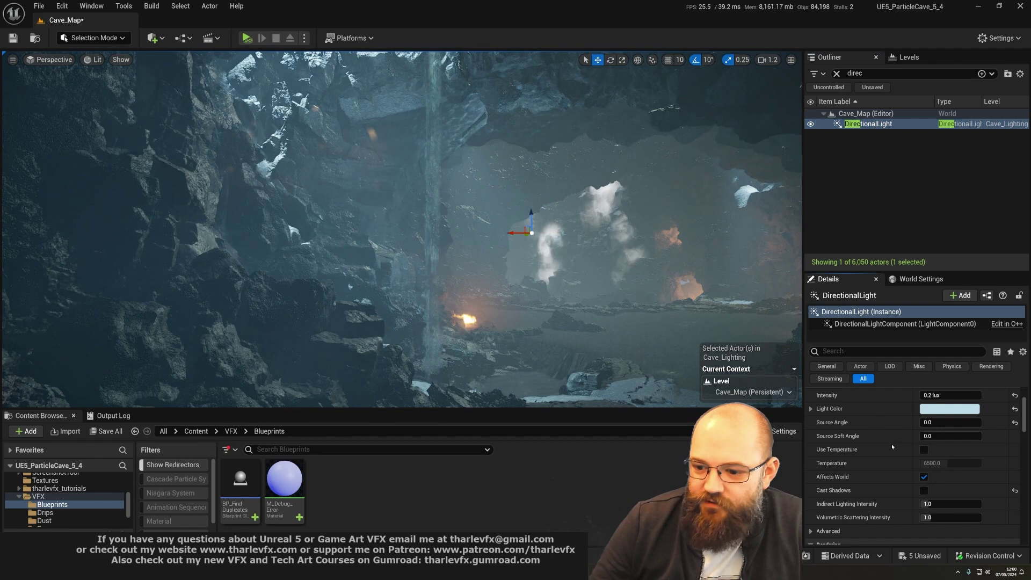
click(923, 490)
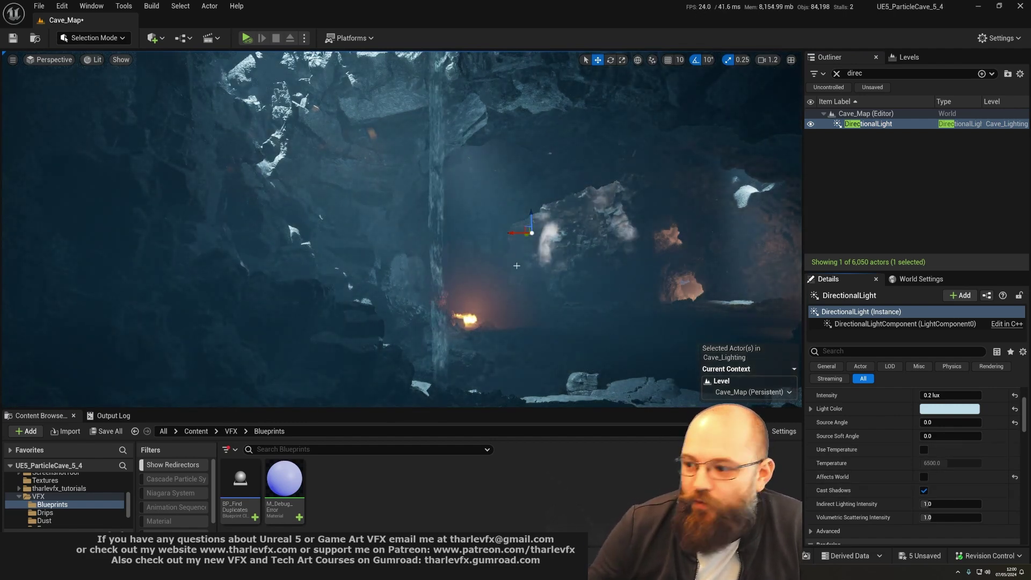
drag(532, 233, 518, 263)
key(Escape)
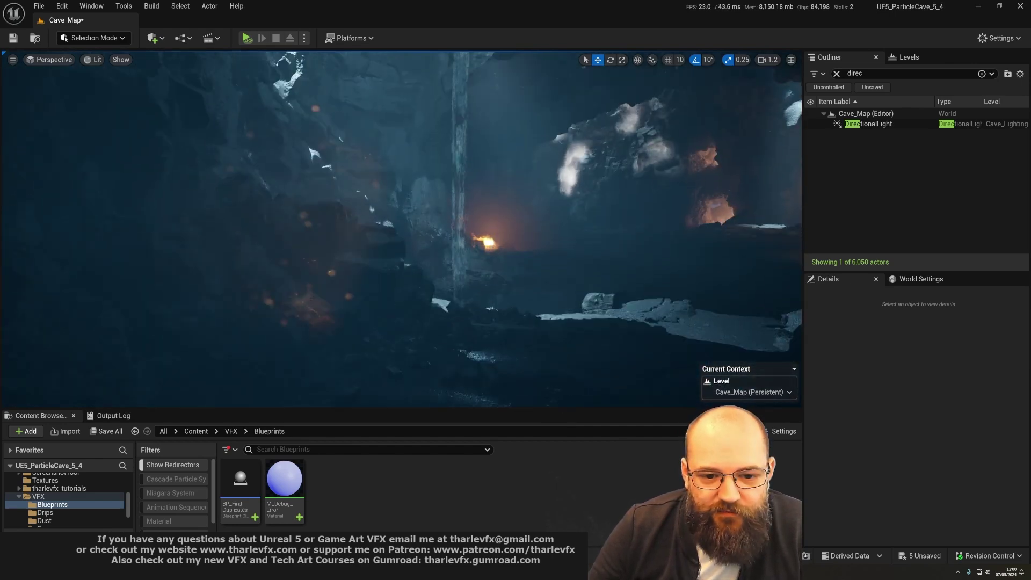
right_drag(490, 161, 510, 117)
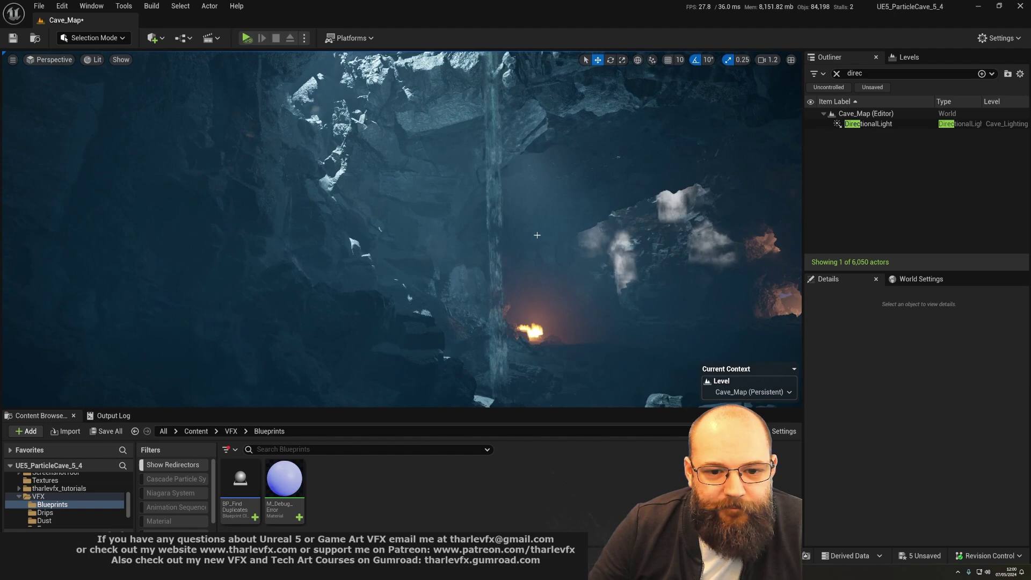
click(493, 109)
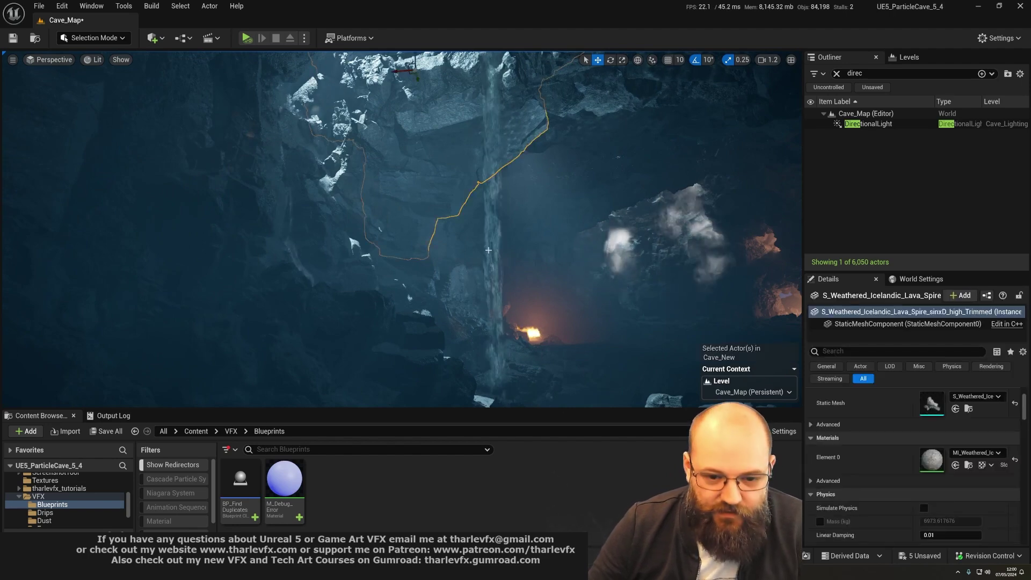
right_drag(471, 227, 446, 186)
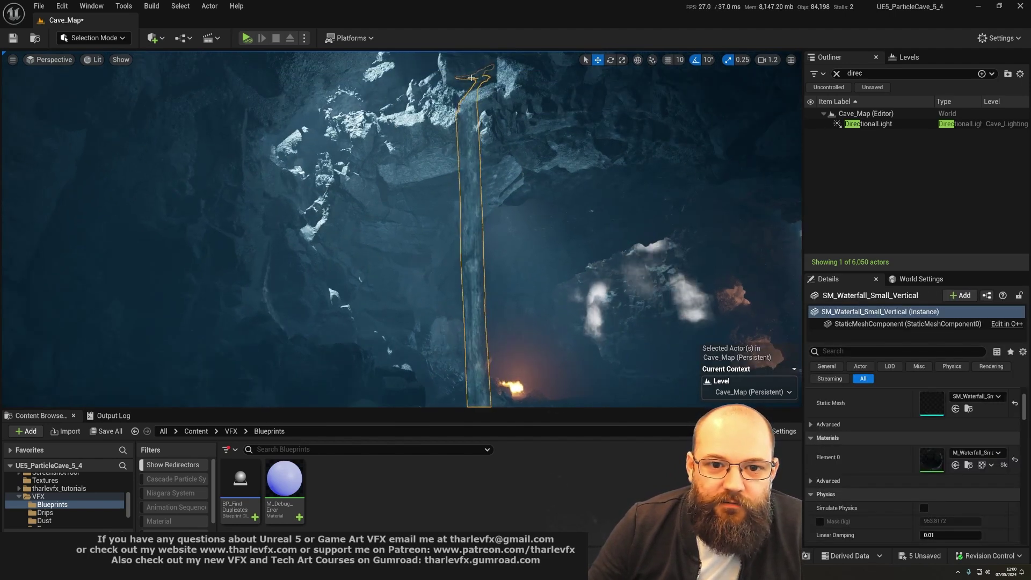
right_drag(445, 186, 504, 74)
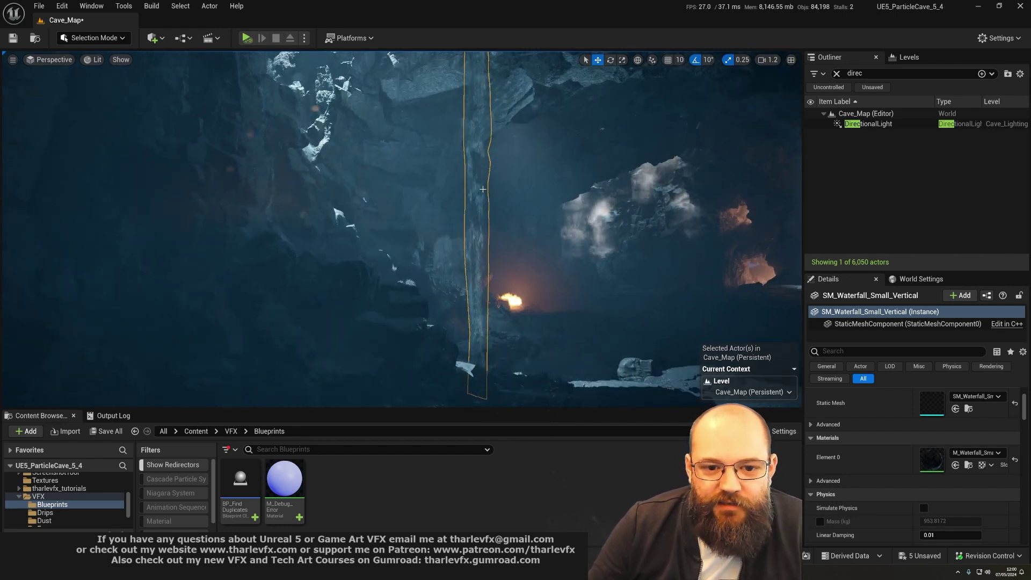
key(Escape)
right_drag(402, 242, 403, 162)
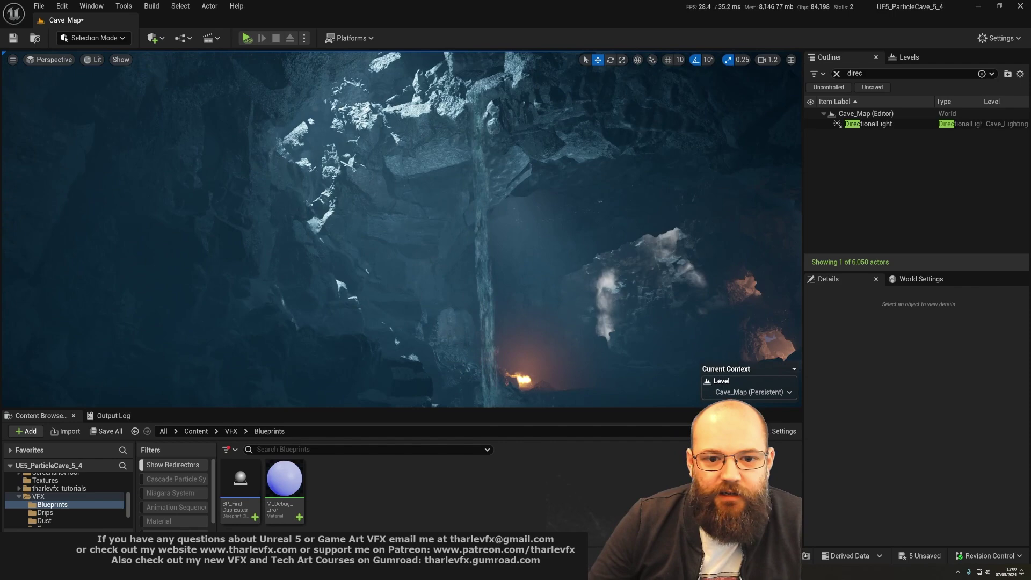
click(488, 258)
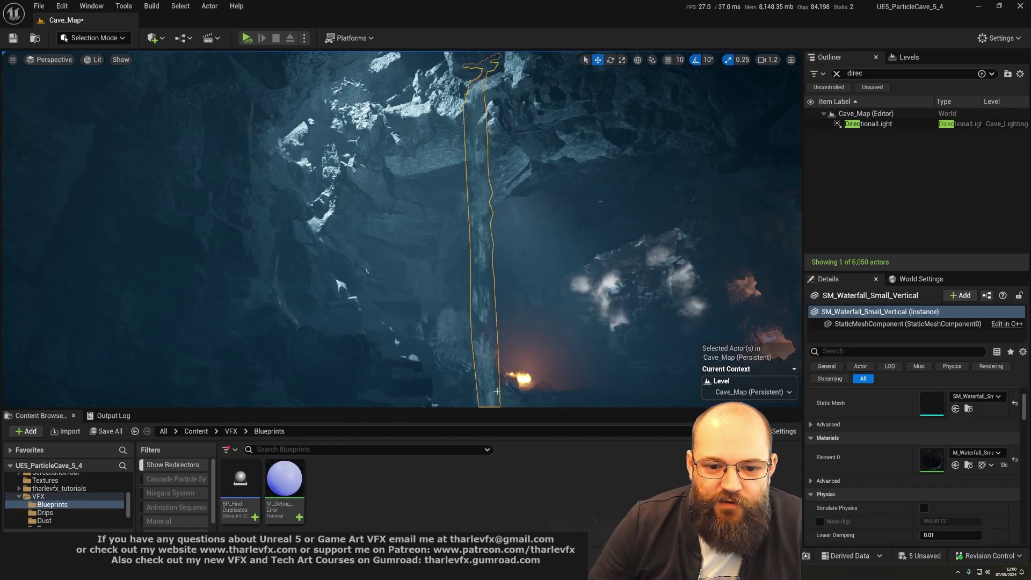
key(Escape)
right_drag(497, 391, 497, 322)
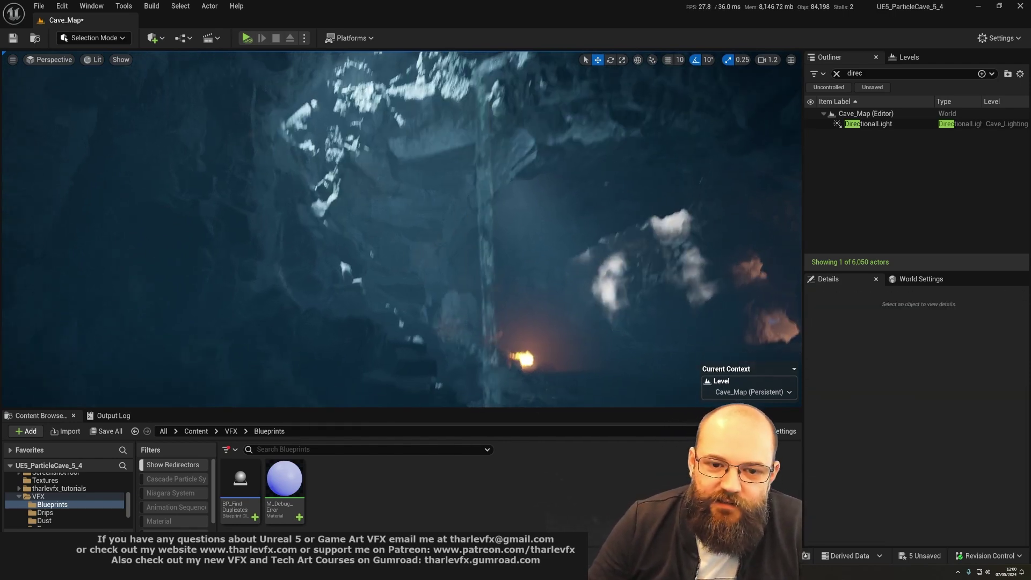
mouse_move(403, 242)
right_down()
mouse_move(403, 274)
mouse_move(451, 241)
right_up()
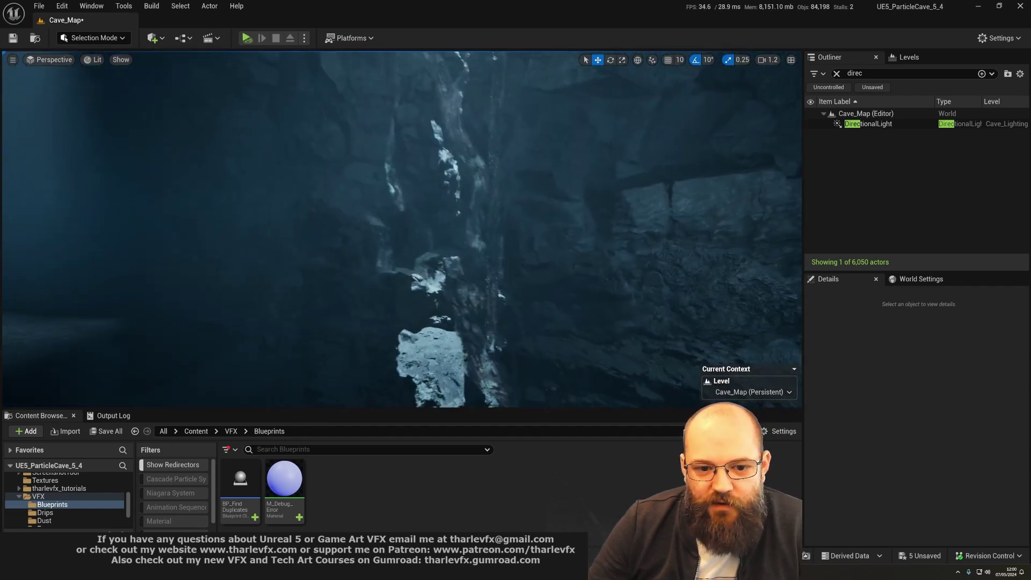
right_drag(476, 114, 465, 115)
right_drag(475, 321, 460, 151)
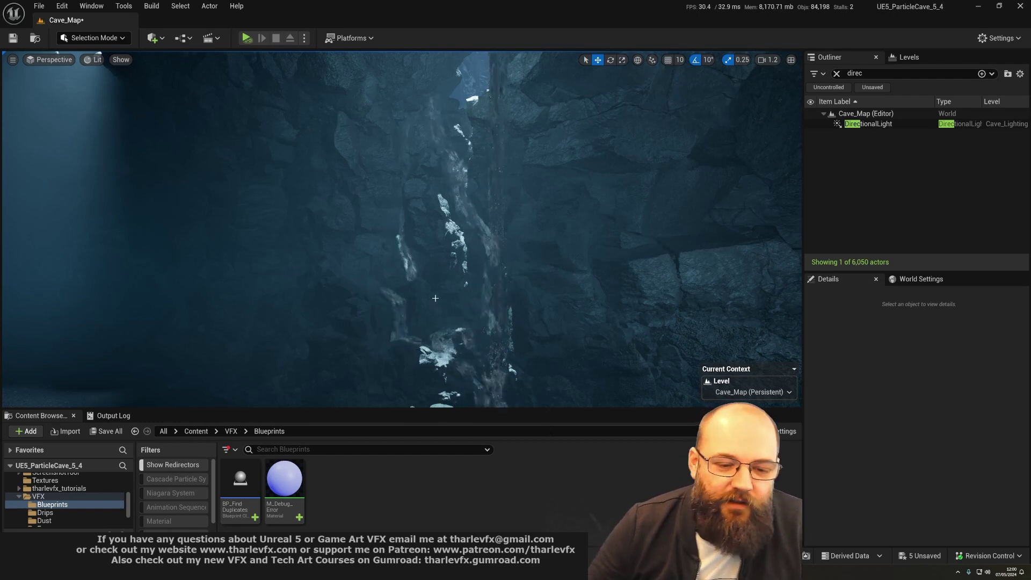
mouse_move(435, 299)
right_down()
mouse_move(484, 298)
mouse_move(407, 296)
right_up()
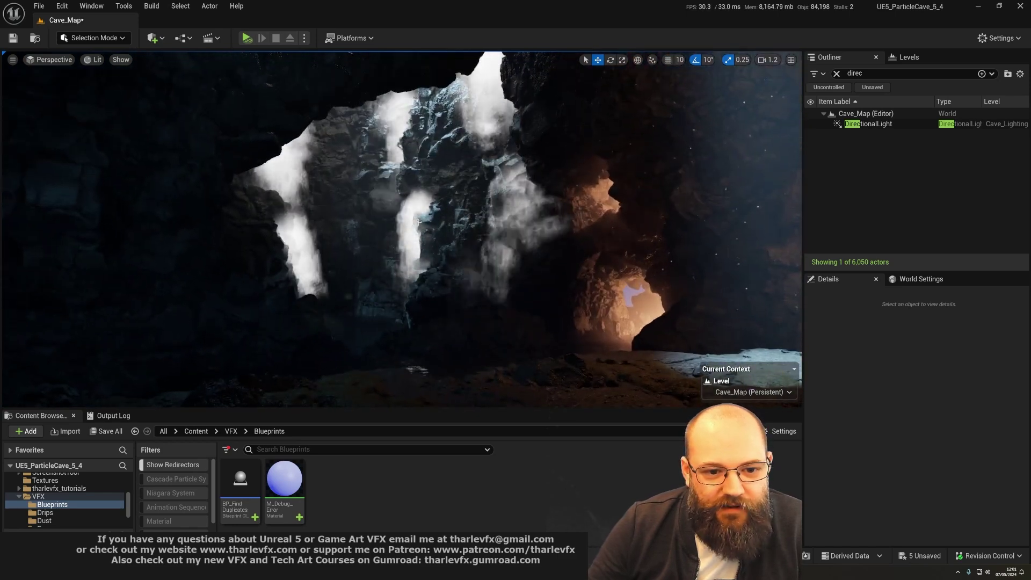
right_drag(435, 207, 397, 242)
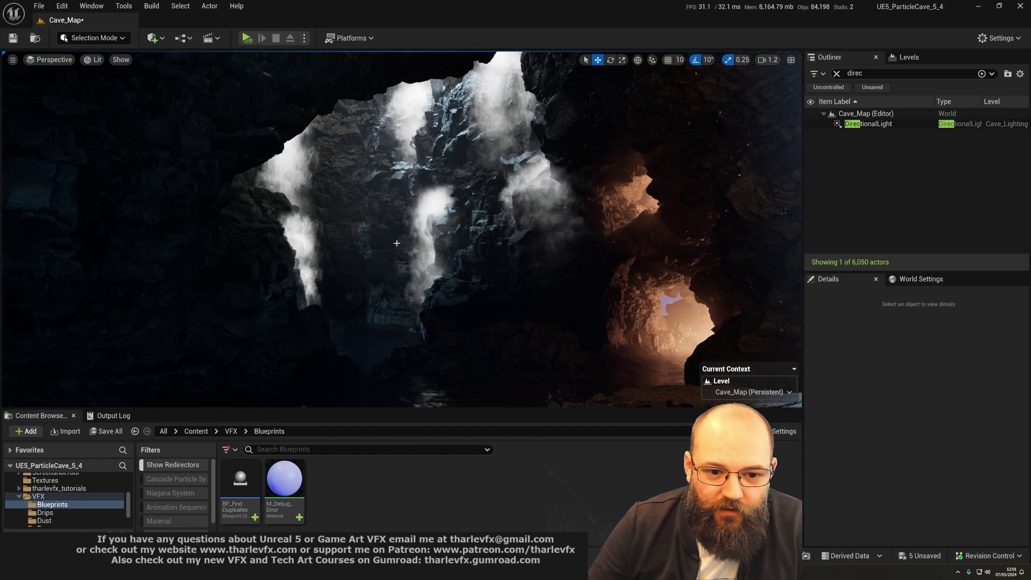
key(1)
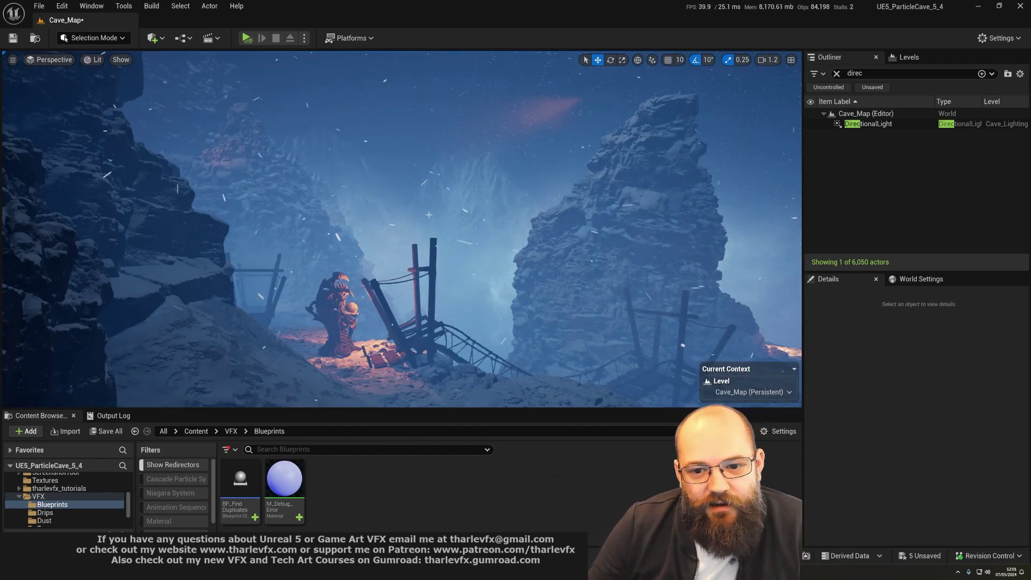
Check the level's directional light, then fly to a new view of the canyon.
click(870, 124)
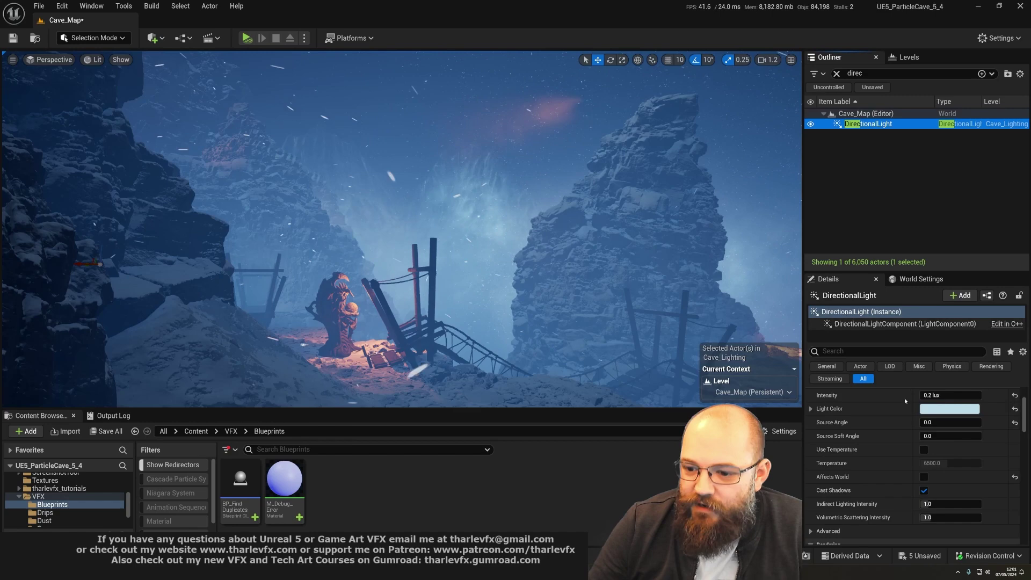
scroll(910, 452, down, 3)
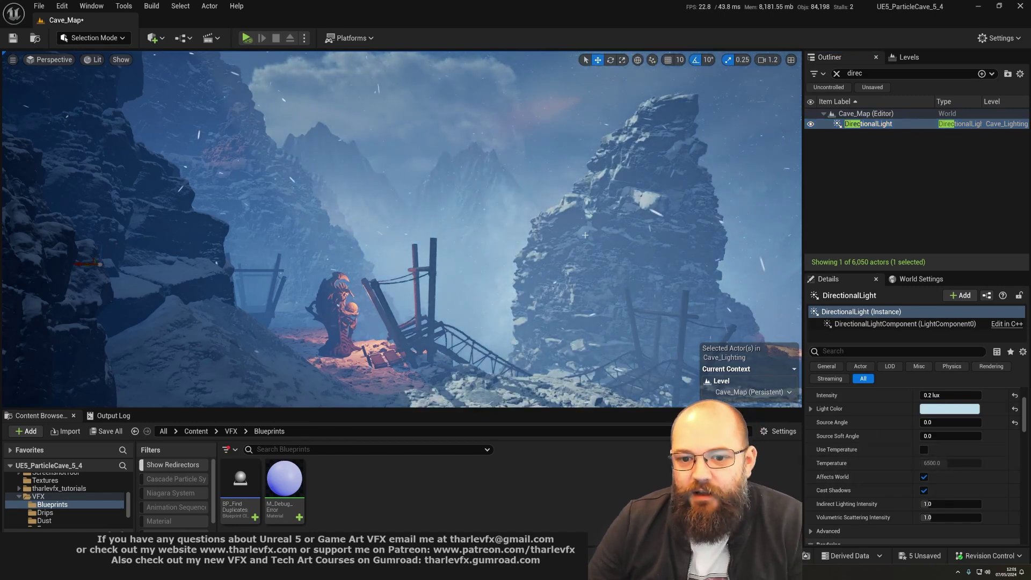
key(Escape)
mouse_move(622, 285)
right_down()
mouse_move(181, 192)
mouse_move(162, 202)
right_up()
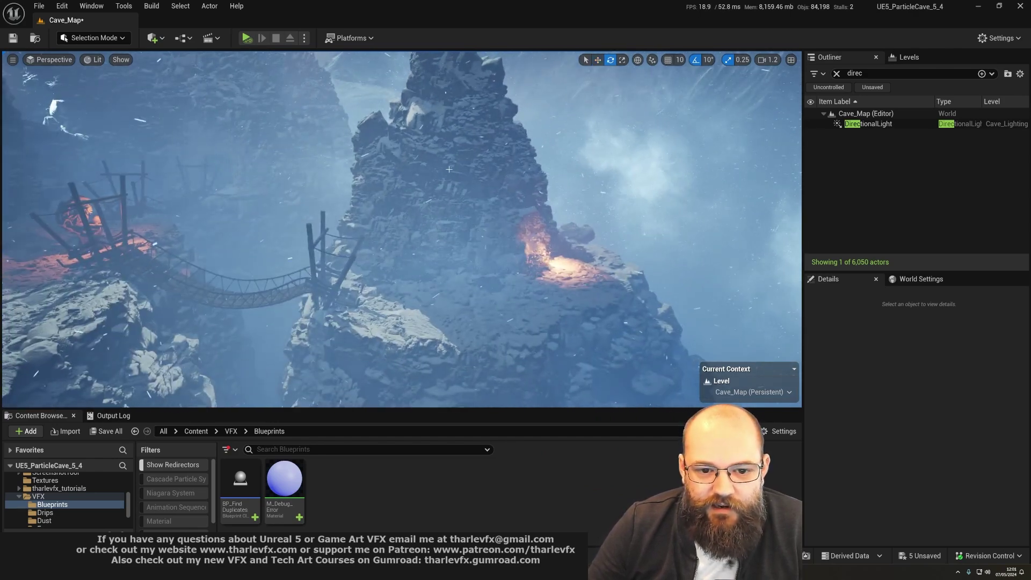
Check the central rock's SnowAmount under Custom Primitive Data Defaults in Details.
click(449, 169)
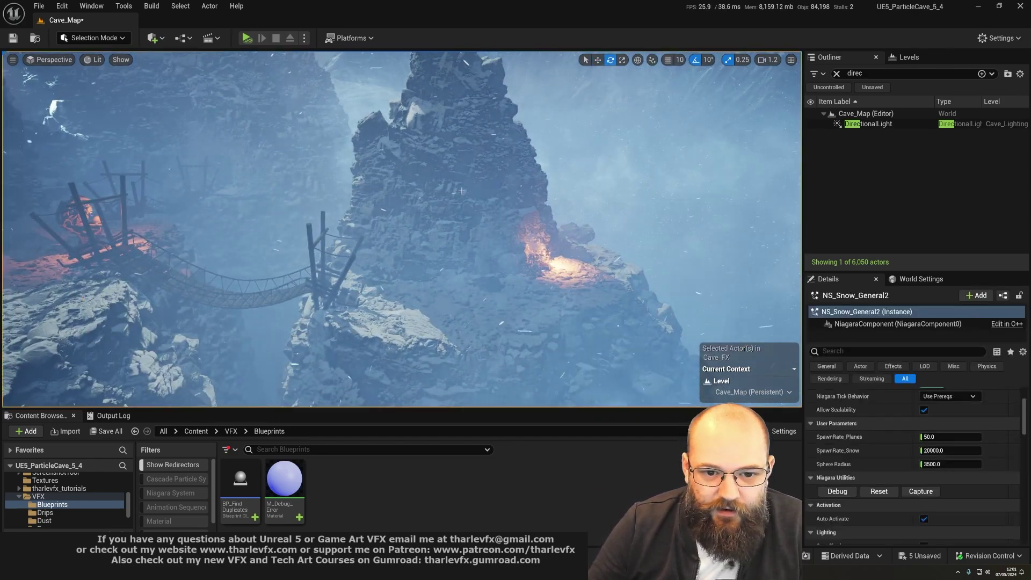
click(462, 191)
click(915, 352)
text(cust)
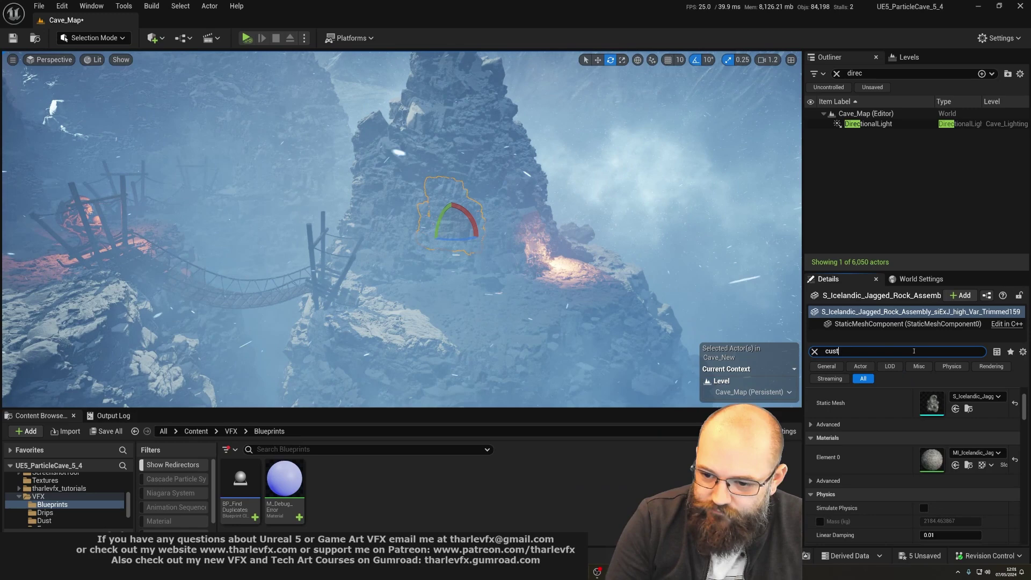
text(om)
click(811, 447)
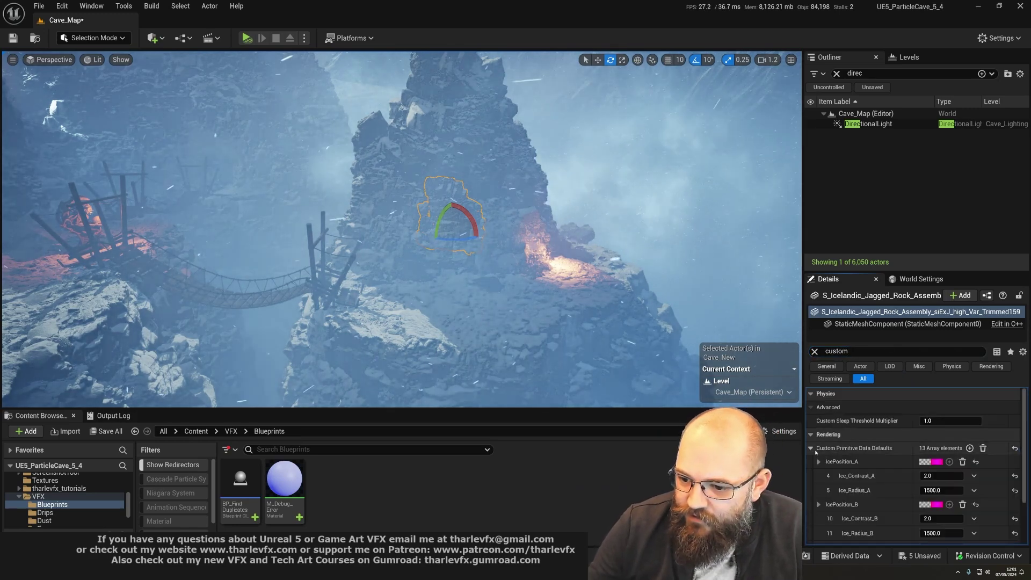
scroll(876, 477, down, 2)
click(930, 482)
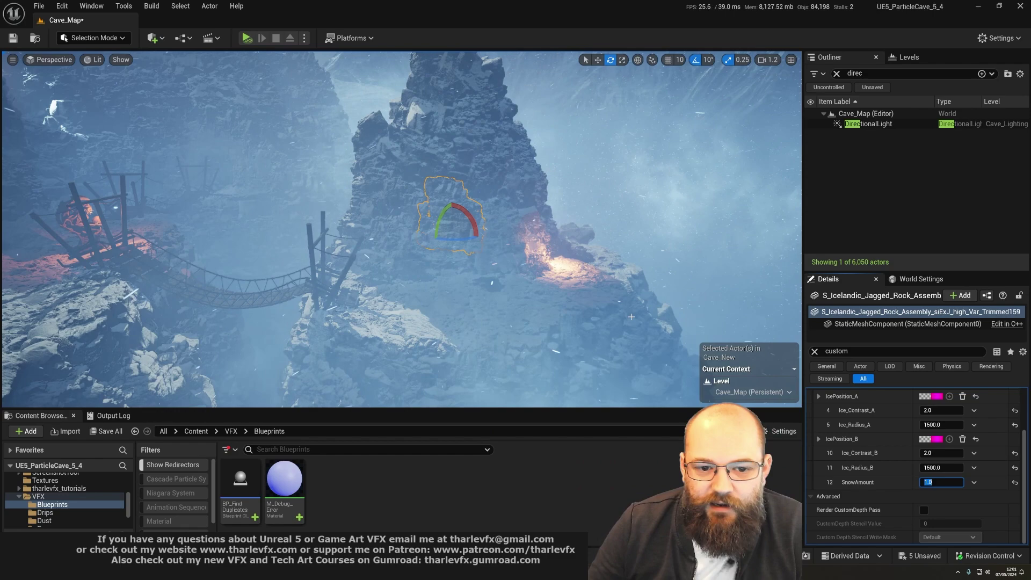
key(Escape)
right_drag(631, 316, 631, 328)
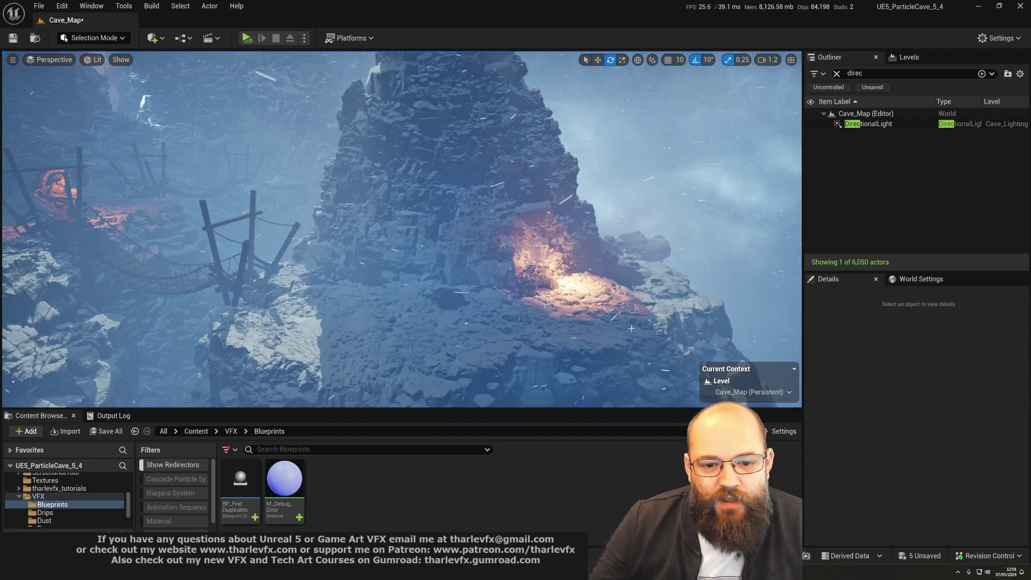
View the peak from a new angle and check a rock and the lower lava spire.
right_drag(440, 286, 454, 287)
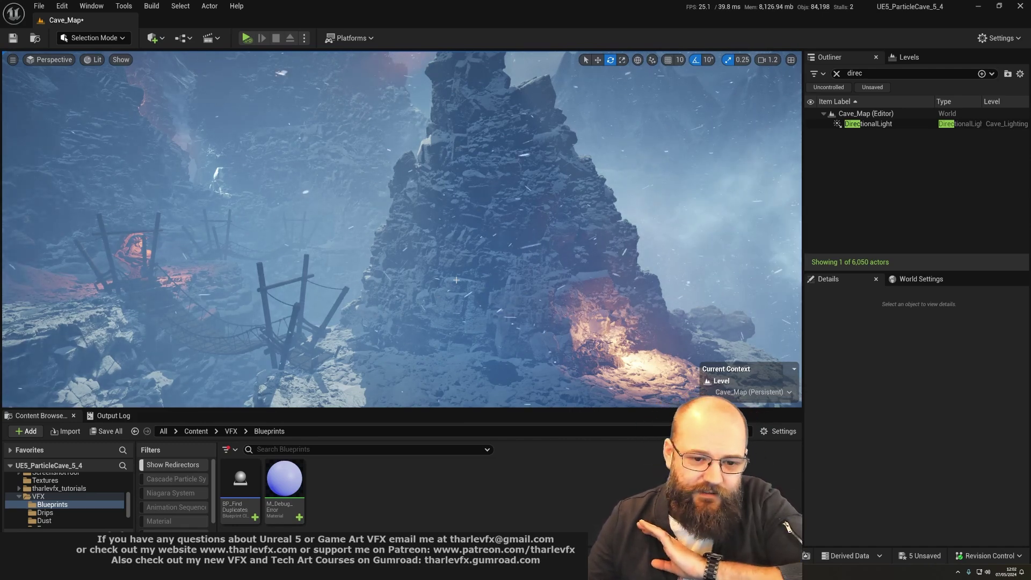
click(480, 248)
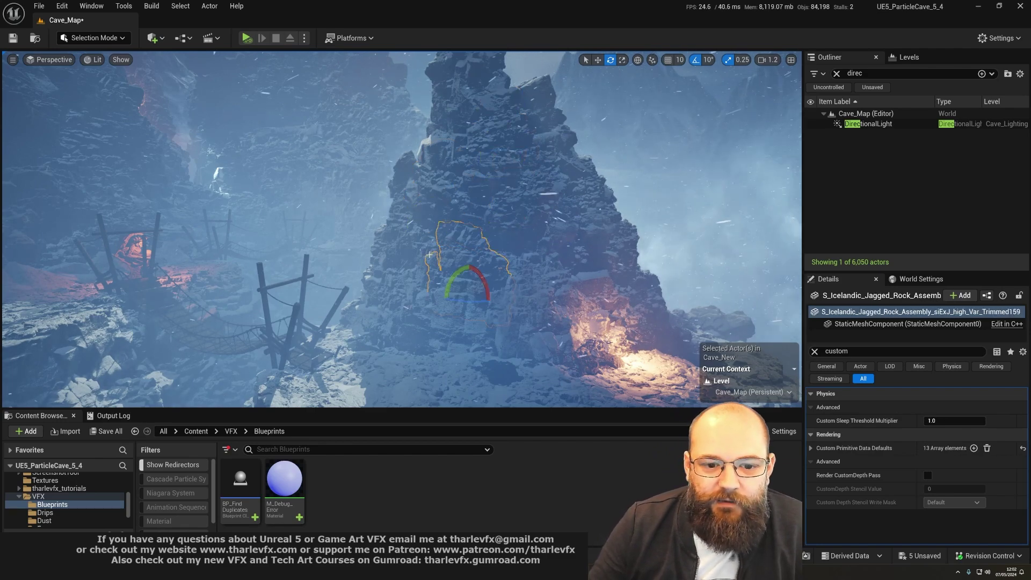
click(427, 270)
click(402, 315)
key(Escape)
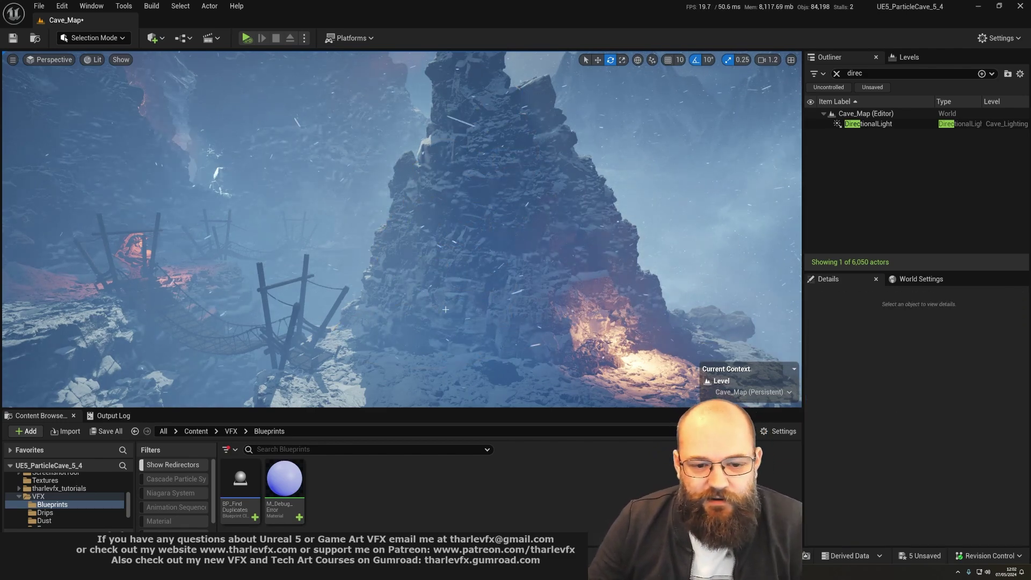
Fly past the fire and bridge toward the rock spire.
right_drag(394, 304, 394, 303)
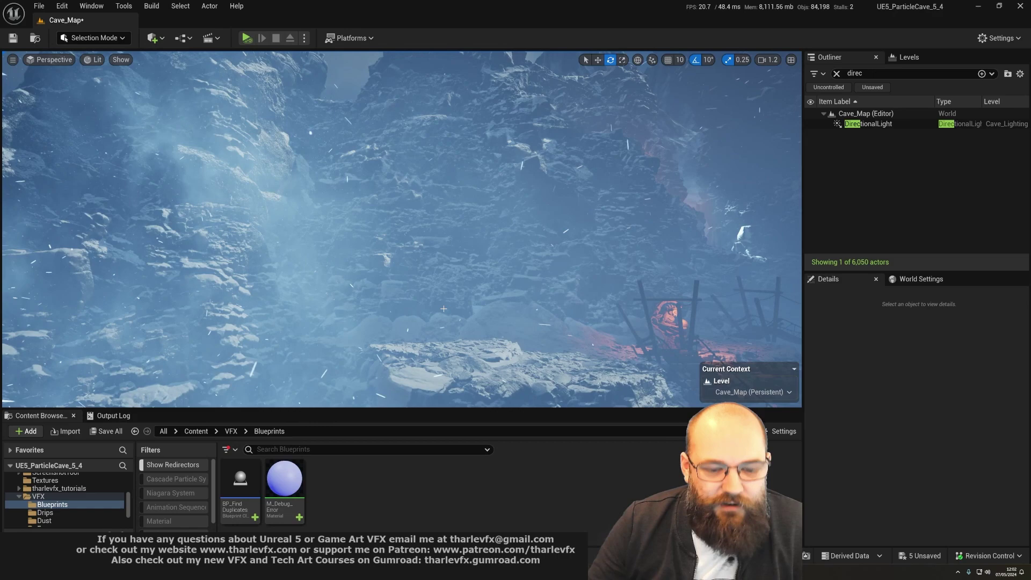
scroll(443, 308, down, 2)
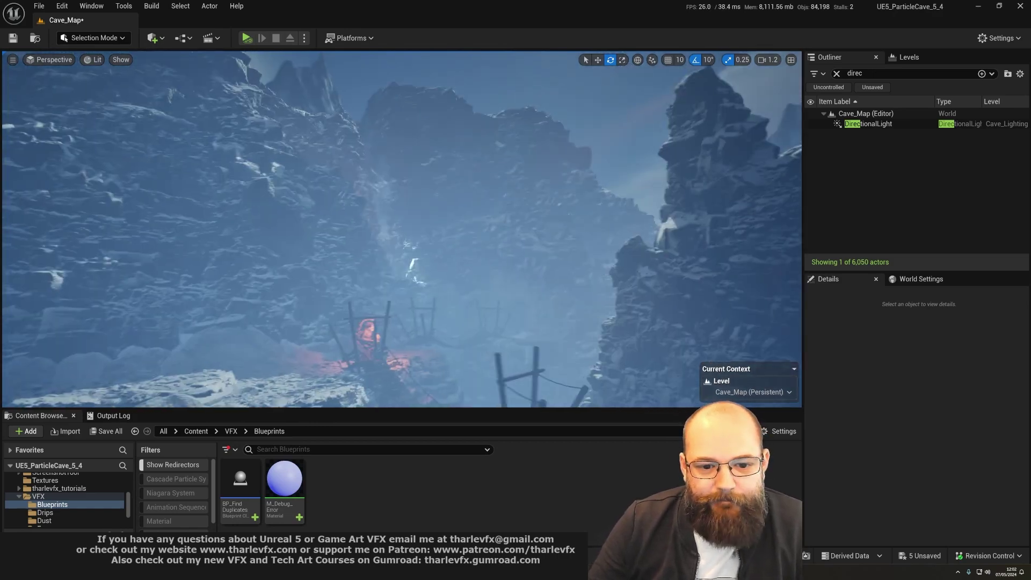
right_drag(435, 308, 435, 309)
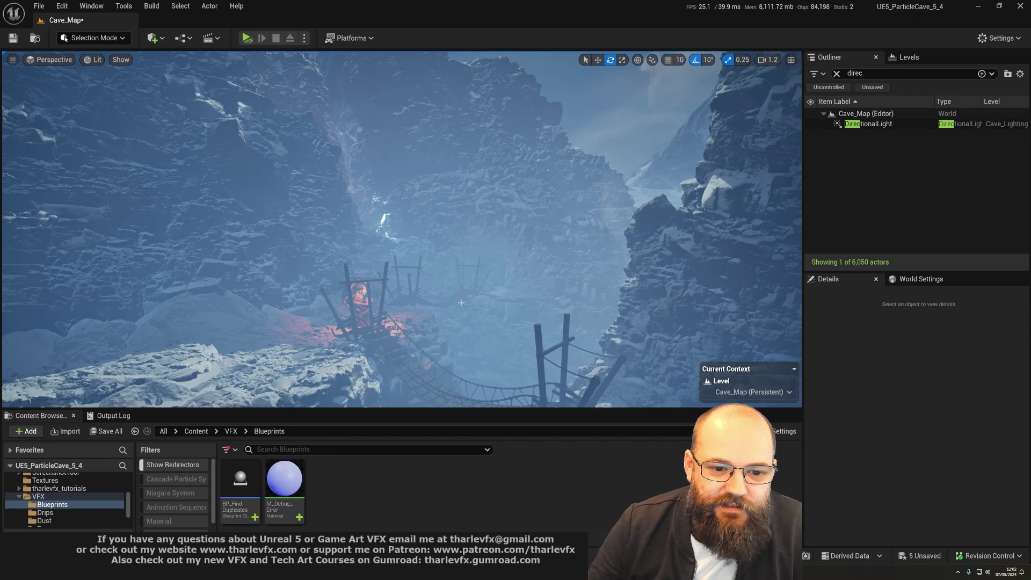
right_drag(450, 280, 564, 266)
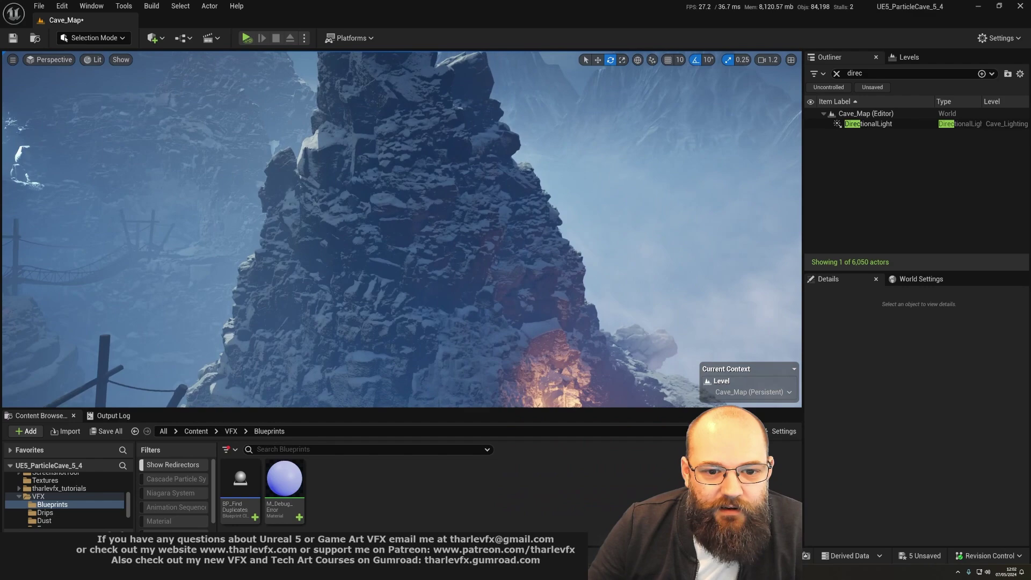
mouse_move(564, 267)
right_down()
mouse_move(416, 221)
mouse_move(505, 250)
right_up()
Select the jagged lava outcrop and undo its accidental moves with Ctrl+Z.
click(416, 221)
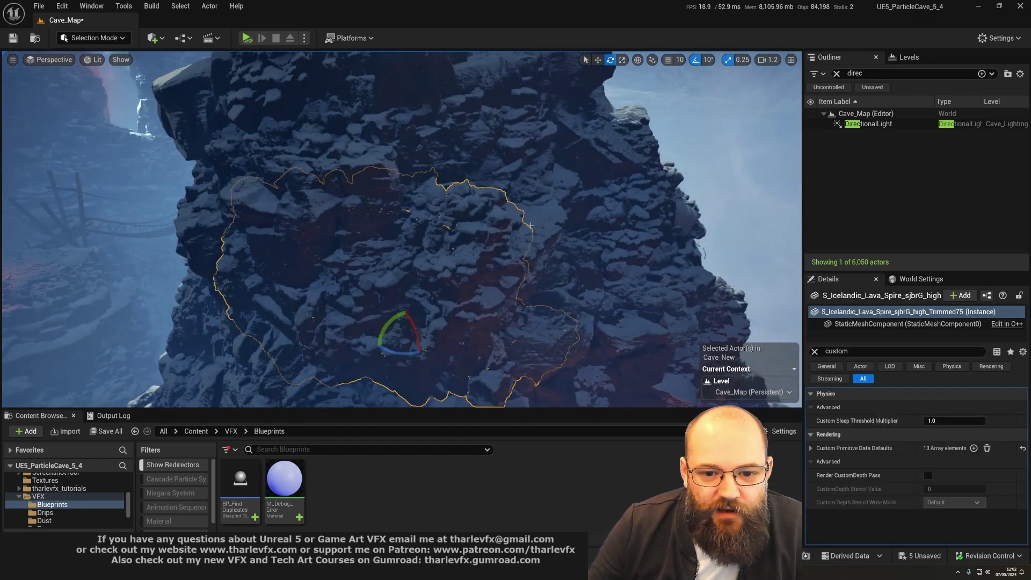
click(505, 249)
right_drag(505, 250, 476, 232)
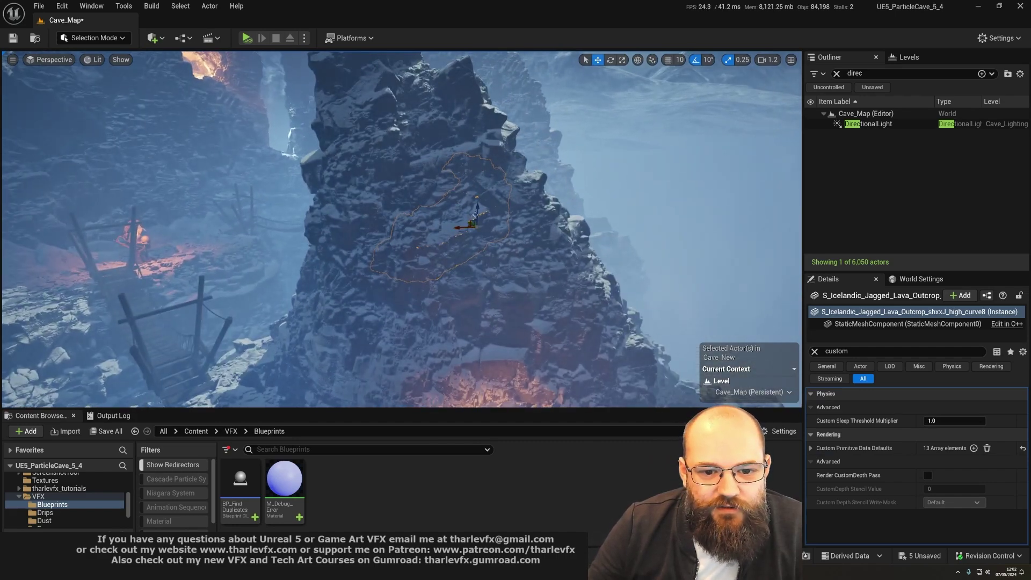
right_drag(470, 221, 448, 247)
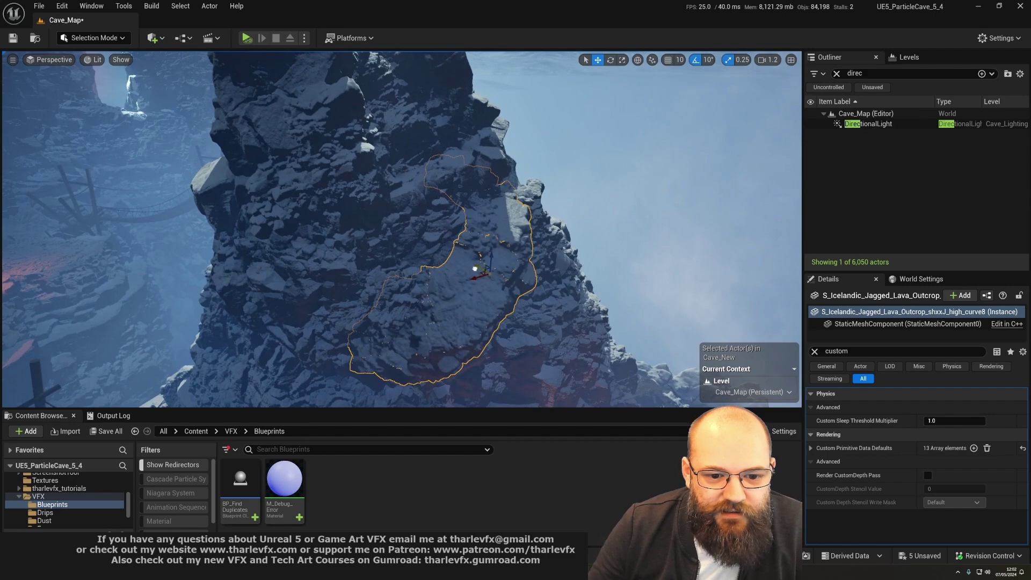
right_drag(475, 269, 476, 268)
key(ctrl+z)
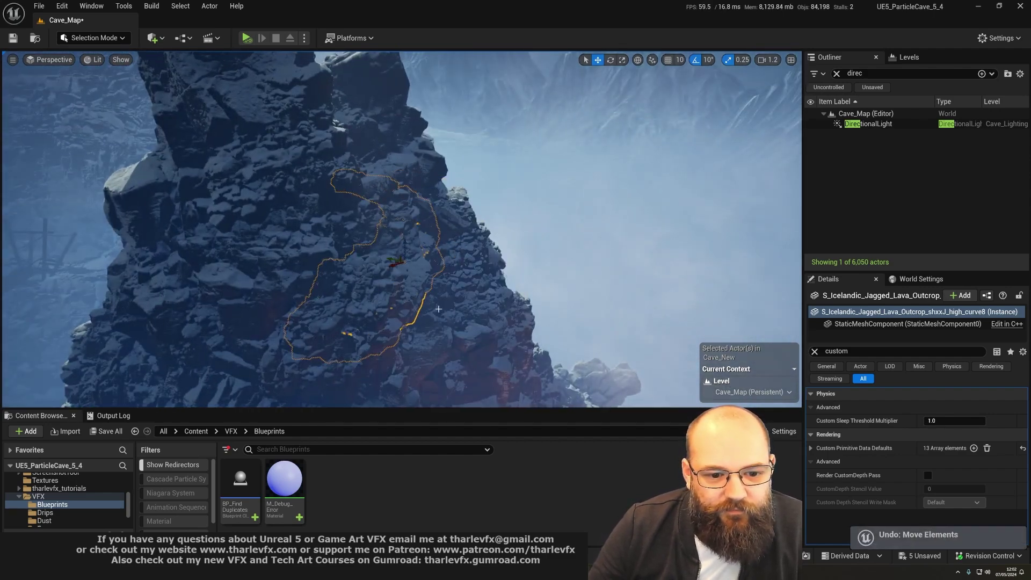
drag(389, 262, 461, 311)
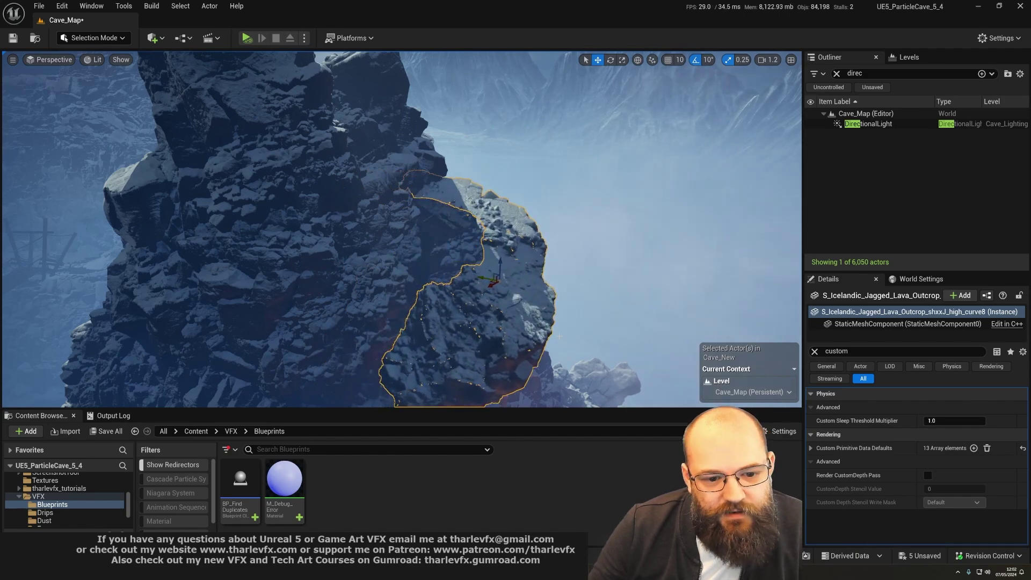
key(ctrl+z)
key(ctrl+z)
scroll(458, 297, down, 3)
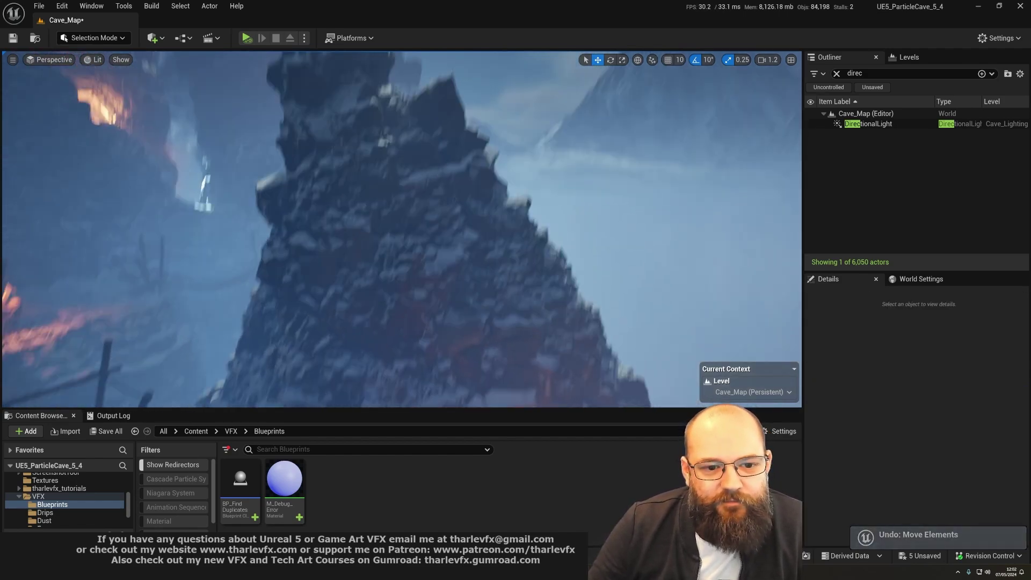
scroll(458, 297, down, 2)
Fly to the rock wall, check several rocks, then tilt toward the bridge.
right_drag(461, 289, 411, 235)
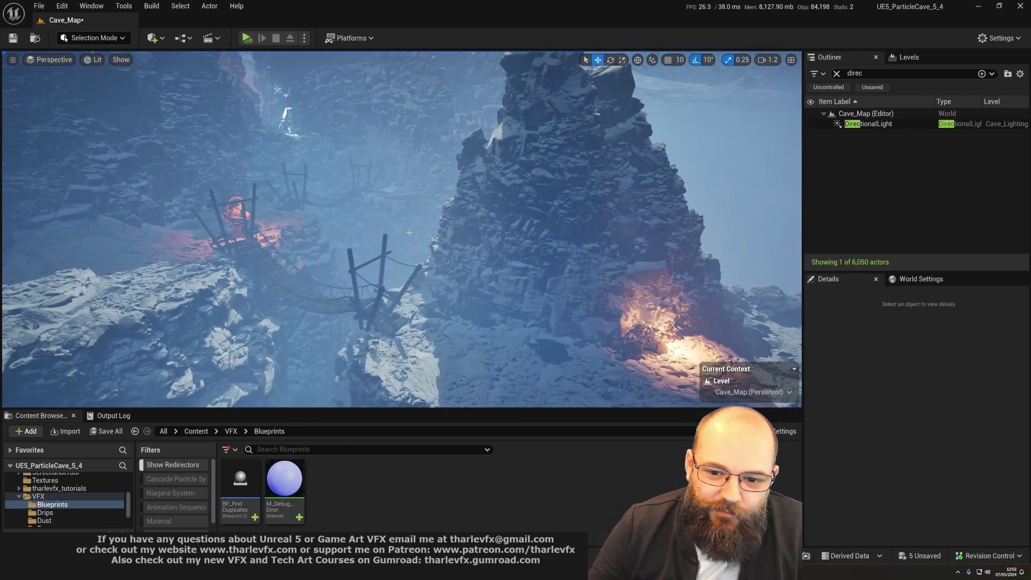
mouse_move(409, 233)
right_down()
mouse_move(402, 194)
mouse_move(521, 257)
right_up()
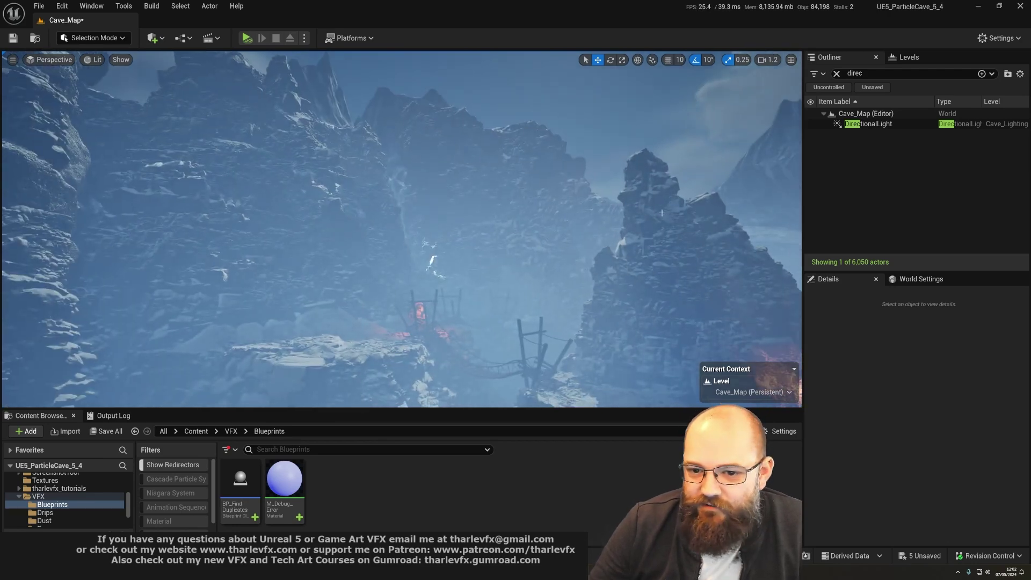
click(644, 219)
click(701, 242)
click(689, 282)
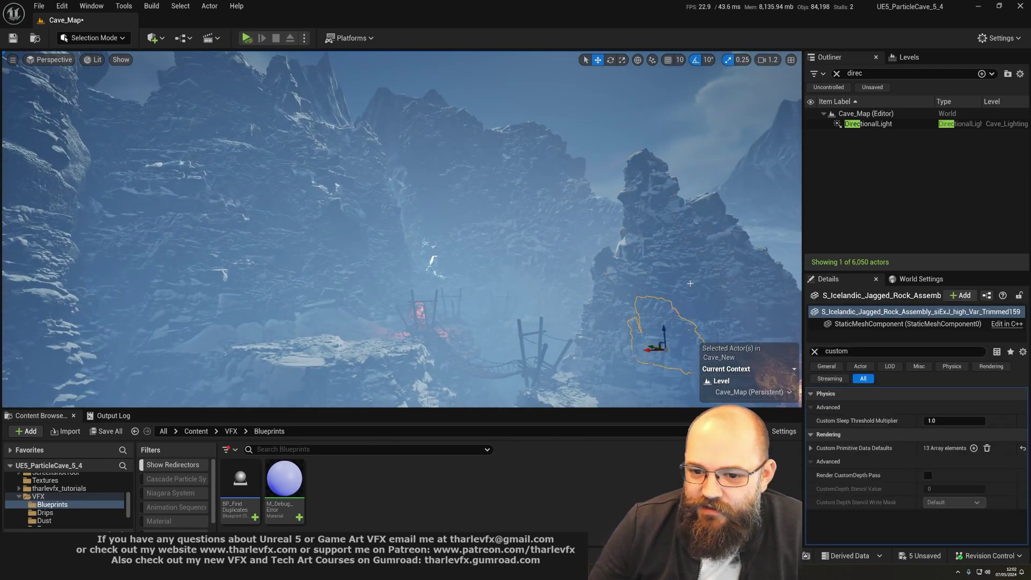
click(644, 298)
key(Escape)
right_drag(645, 298, 645, 322)
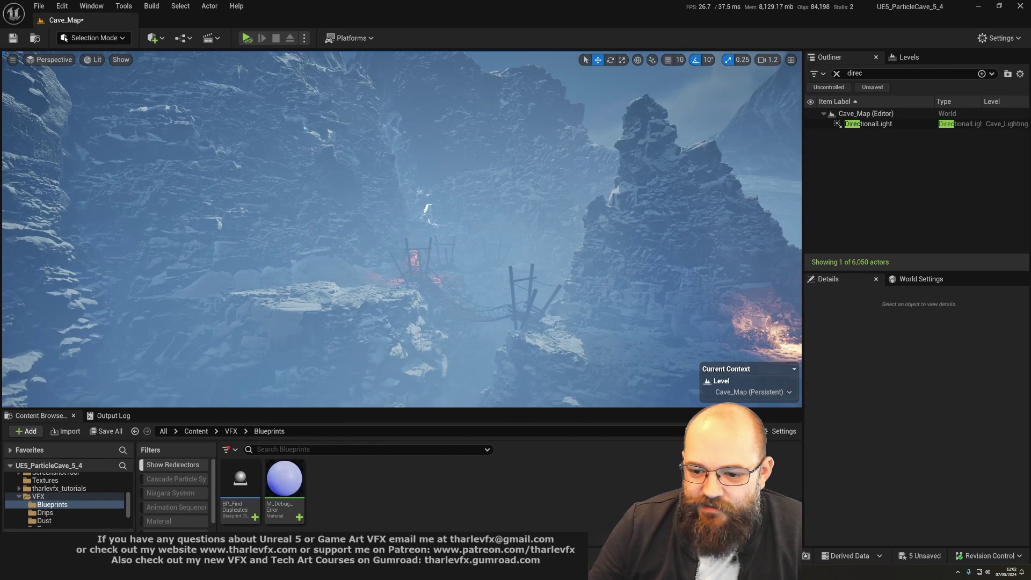
mouse_move(476, 266)
right_down()
mouse_move(476, 277)
mouse_move(515, 266)
right_up()
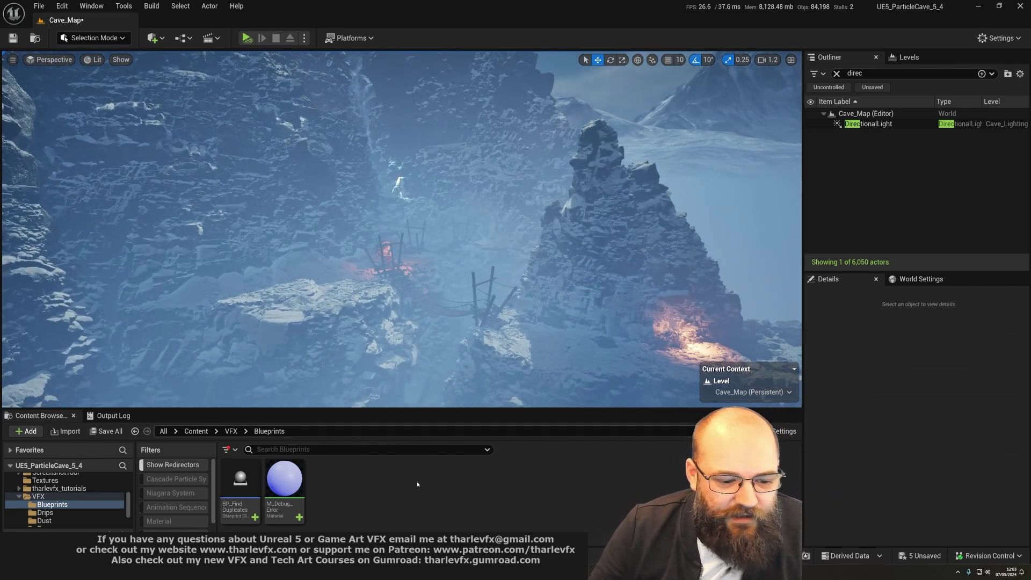
double_click(240, 487)
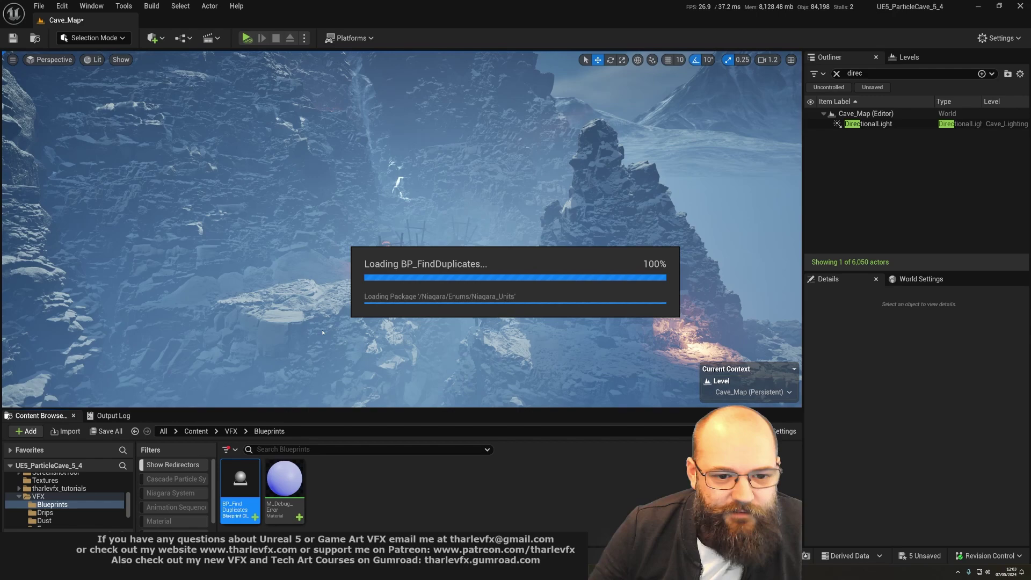
double_click(917, 115)
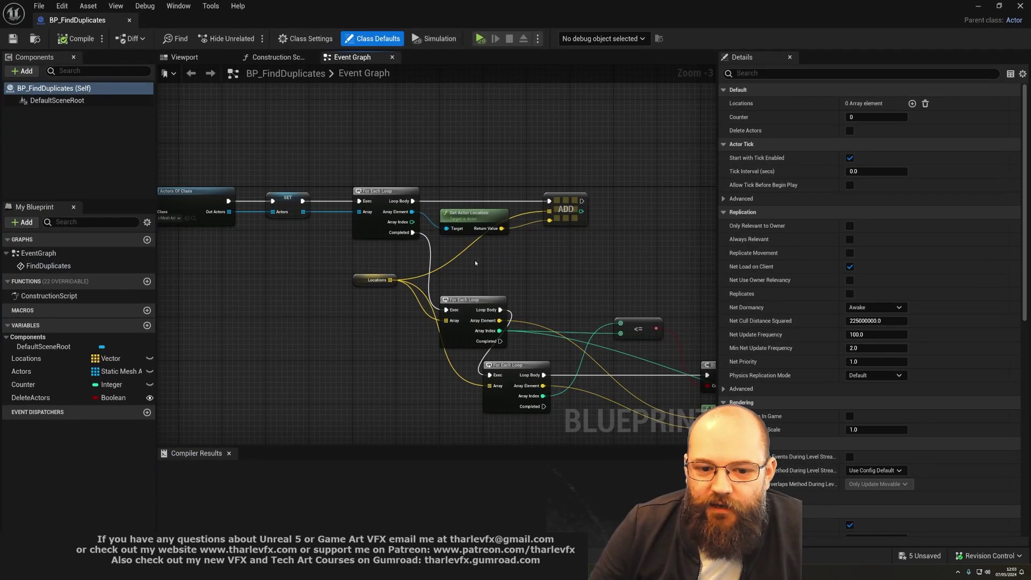
scroll(345, 235, down, 1)
scroll(345, 235, down, 1)
scroll(345, 234, up, 1)
scroll(346, 234, up, 2)
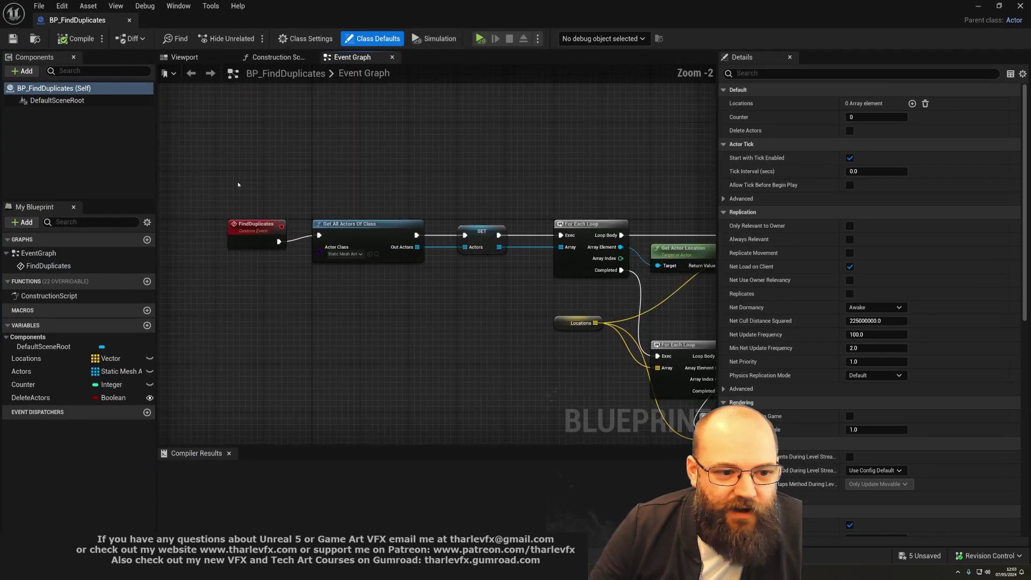
drag(205, 184, 698, 295)
click(361, 245)
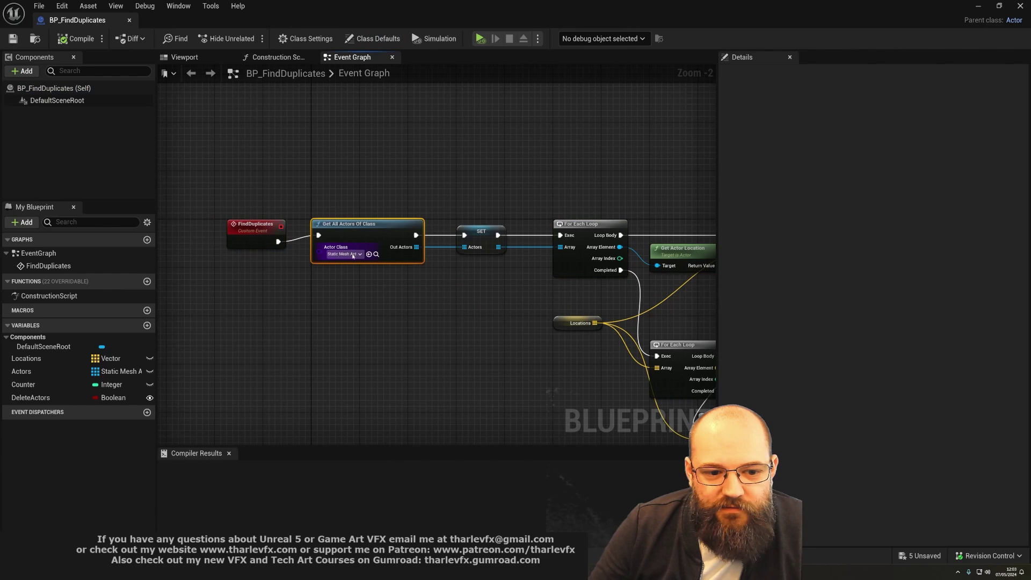
right_drag(447, 311, 217, 276)
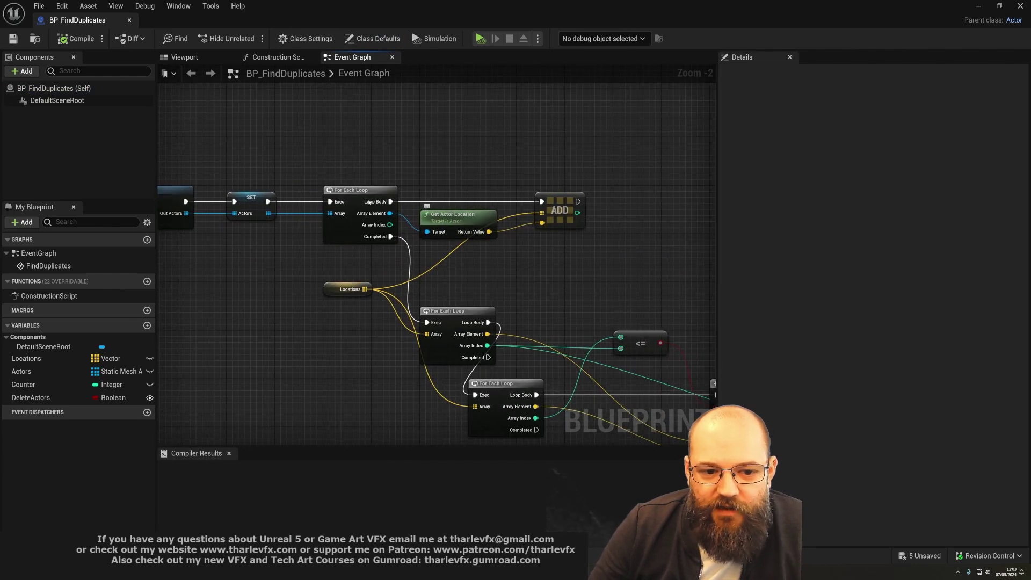
right_drag(479, 279, 469, 240)
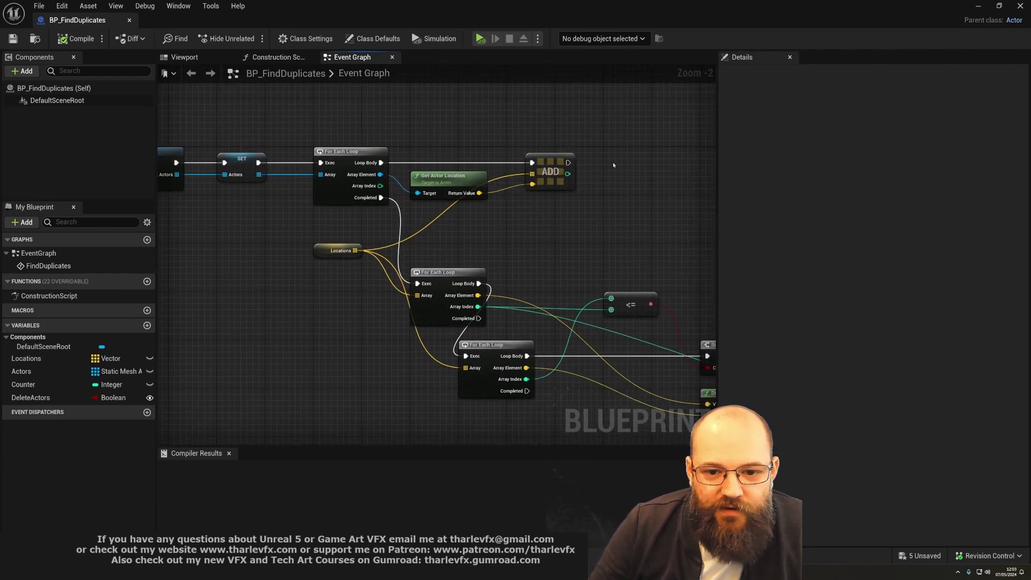
click(339, 251)
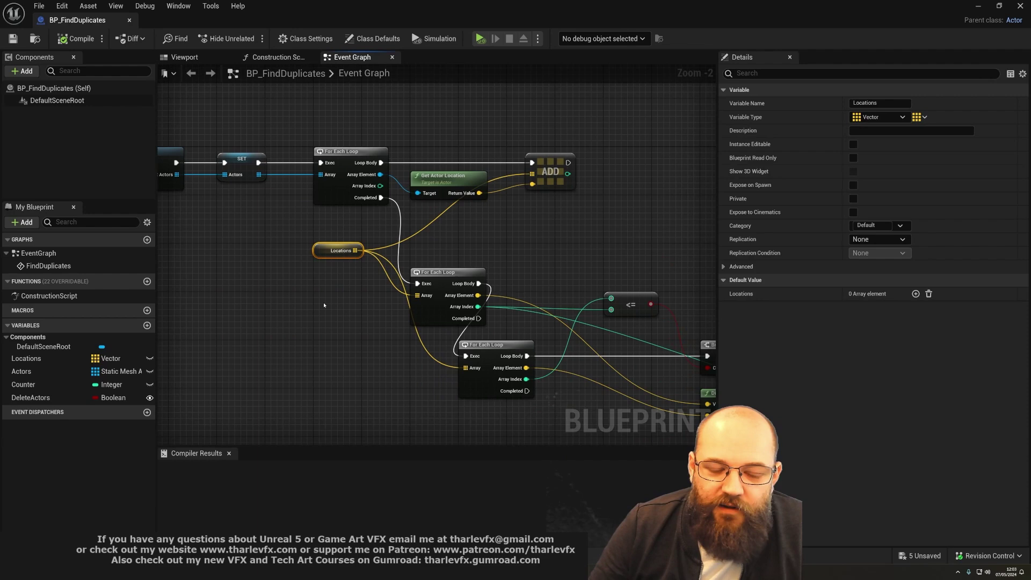
click(325, 305)
right_drag(325, 306, 251, 242)
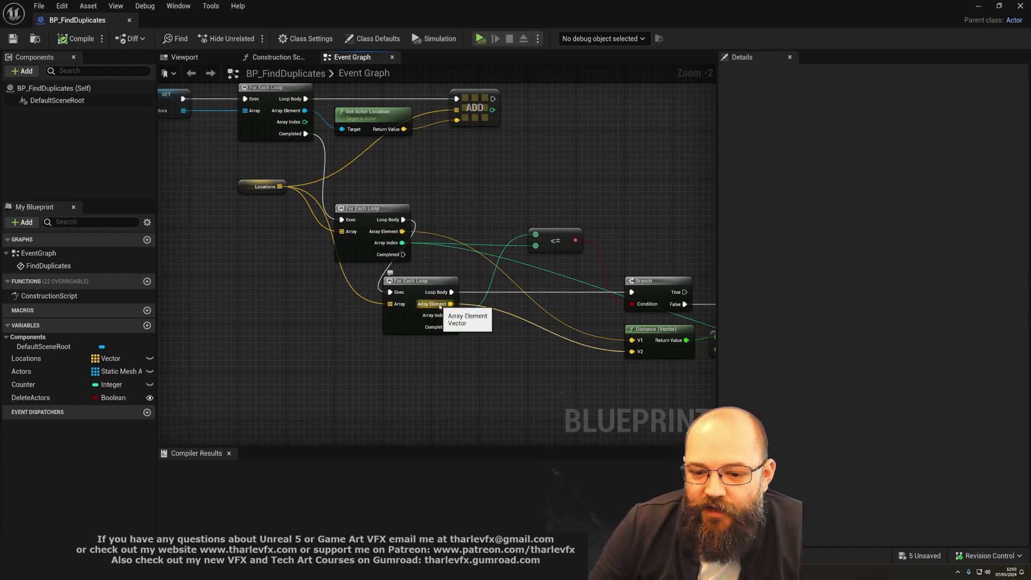
right_drag(437, 308, 415, 320)
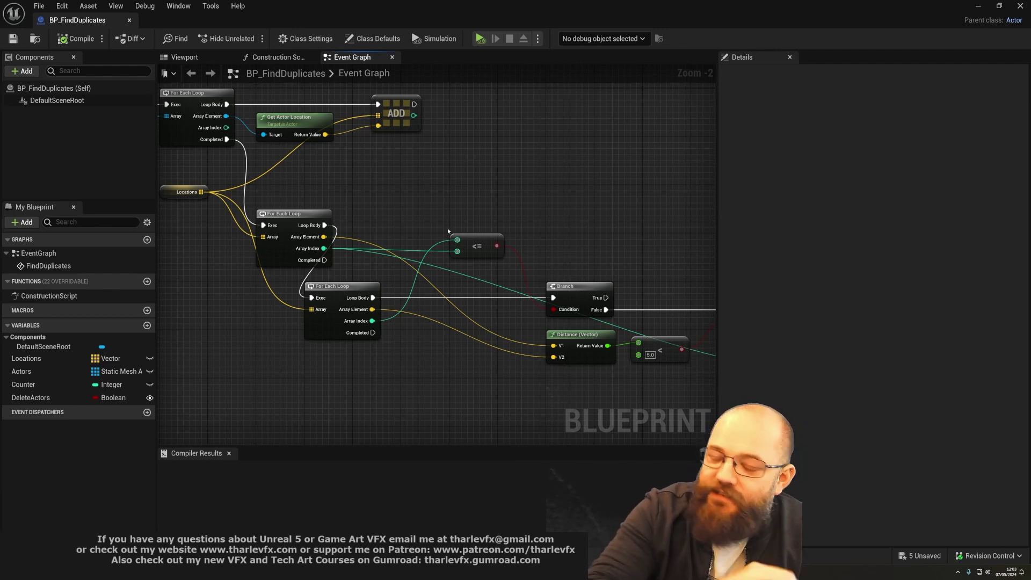
click(328, 211)
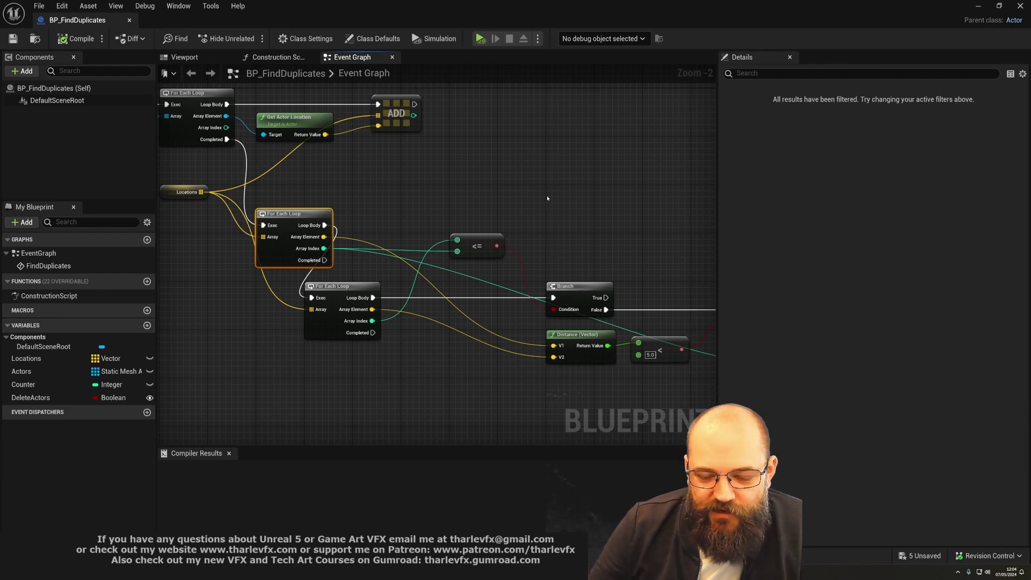
Pan the graph to the Destroy Actor and Set Material nodes and check Set Material.
click(568, 363)
right_drag(638, 268, 384, 210)
scroll(260, 200, down, 1)
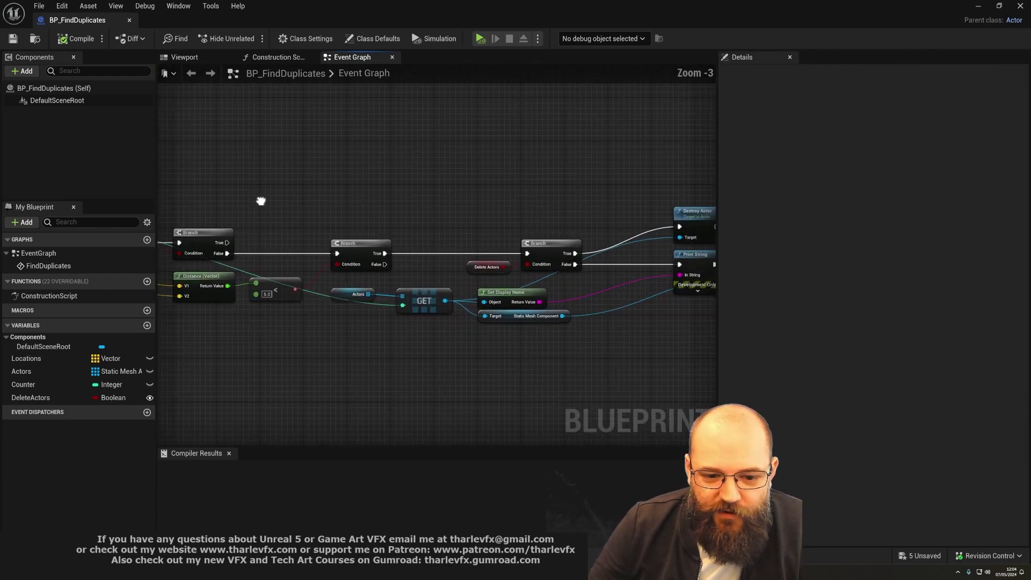
right_drag(261, 201, 415, 236)
click(658, 287)
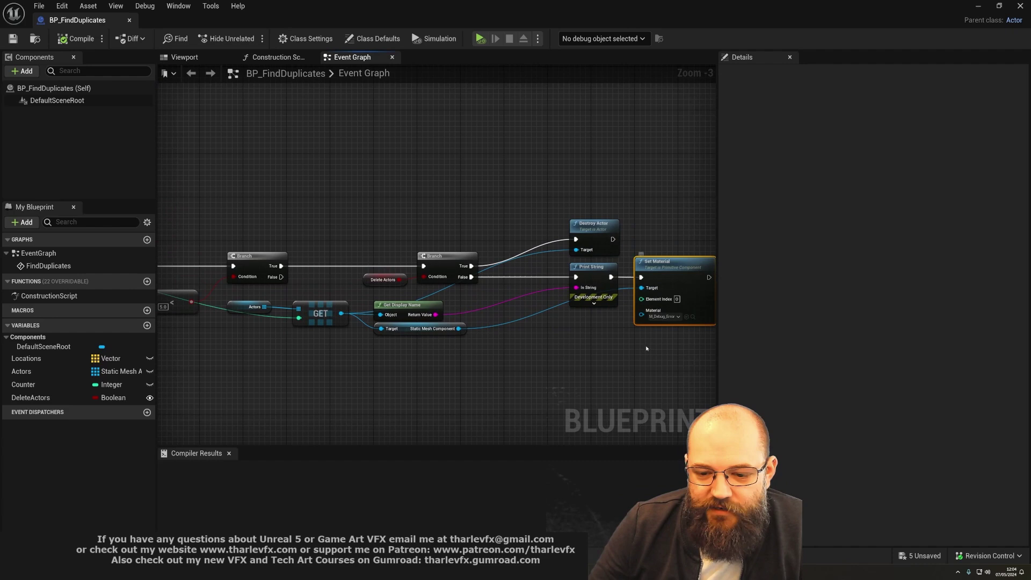
right_drag(644, 346, 606, 331)
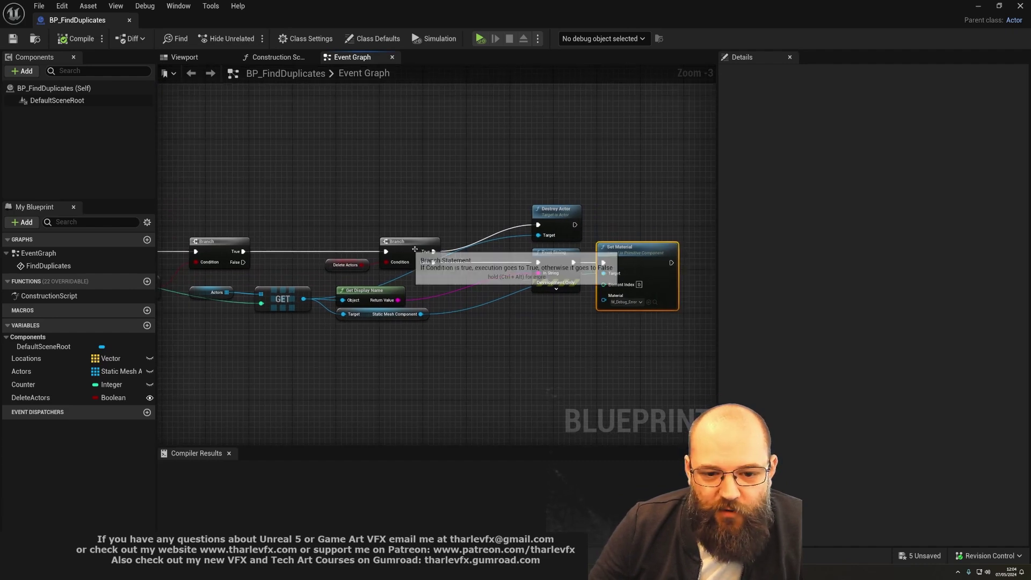
click(501, 168)
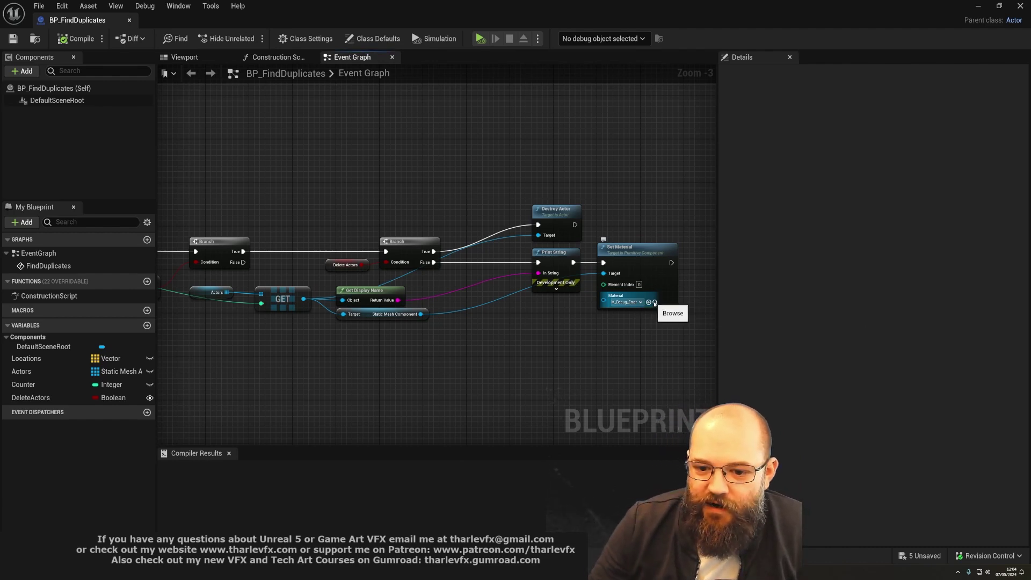
Open the M_Debug_Error material from Set Material, close it, and minimize the Blueprint.
click(654, 302)
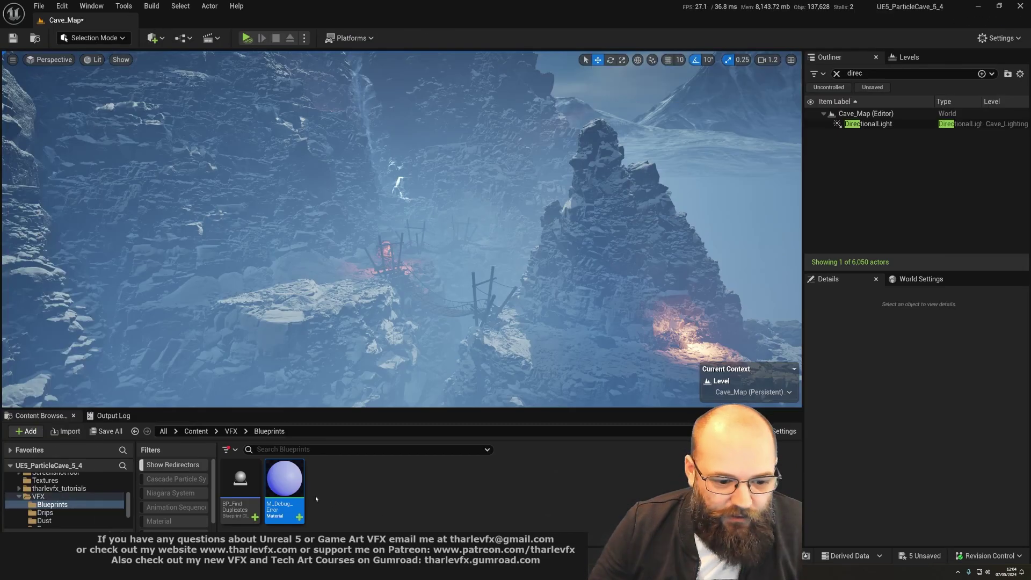
double_click(299, 478)
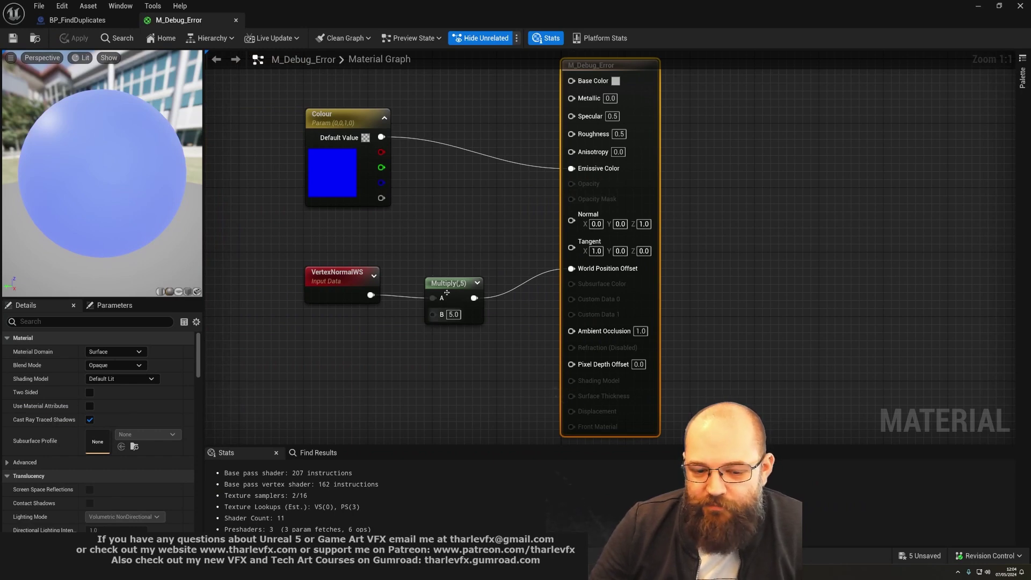
click(204, 20)
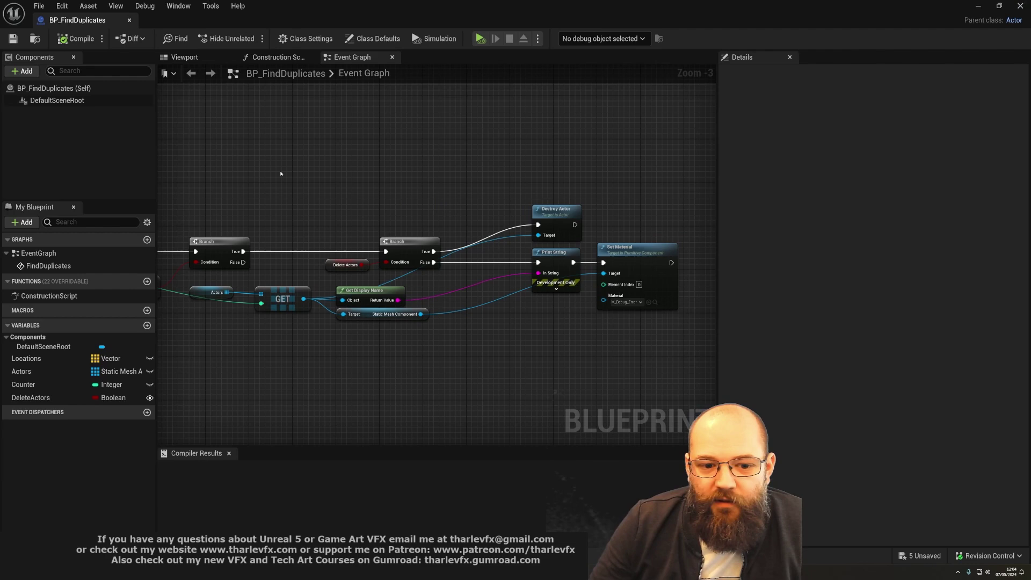
scroll(524, 178, down, 2)
scroll(529, 215, down, 1)
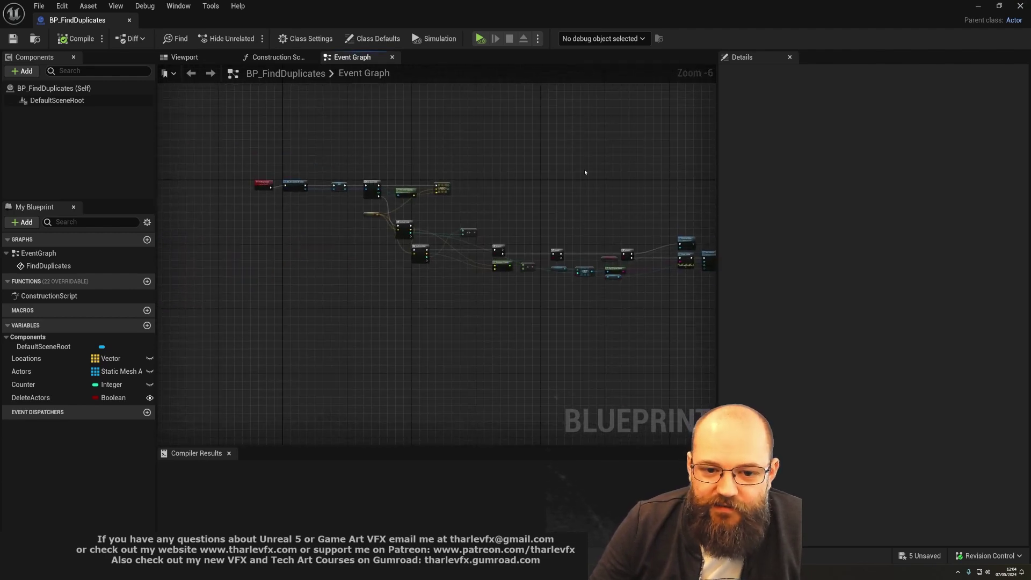
click(978, 5)
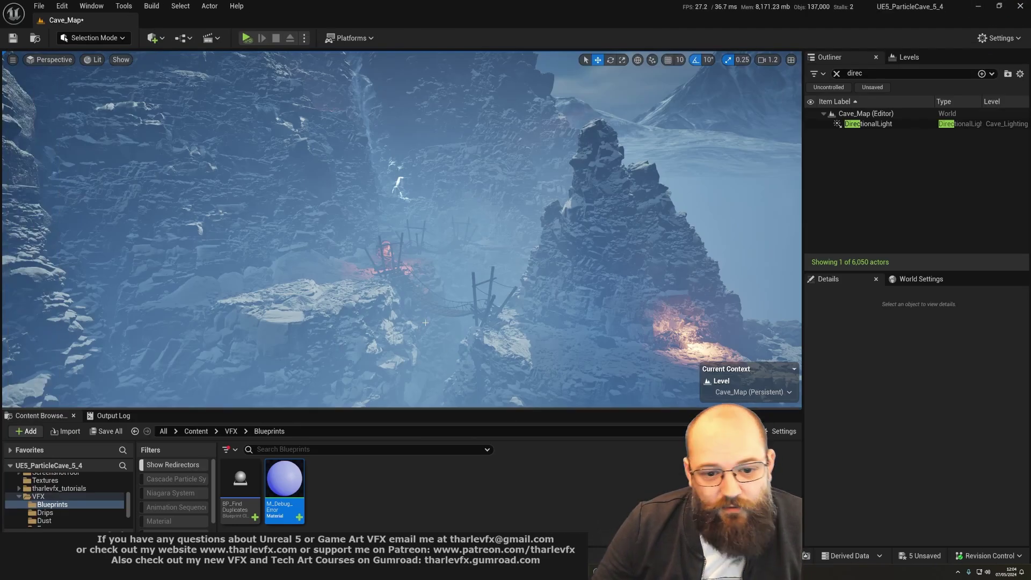
Place a BP_FindDuplicates actor in the cave, accepting the checkout warning.
click(423, 503)
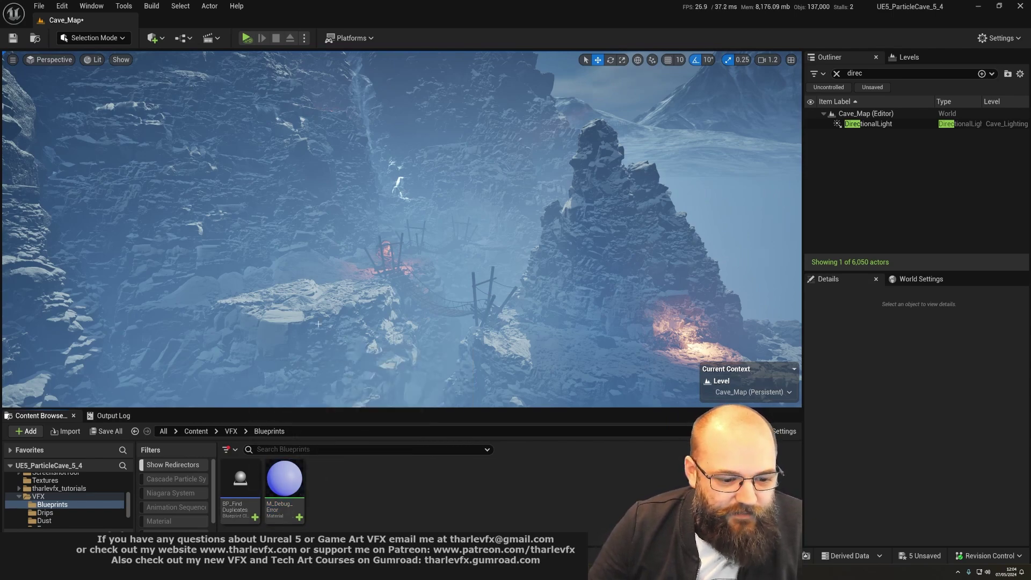
right_drag(318, 324, 318, 324)
drag(240, 487, 390, 357)
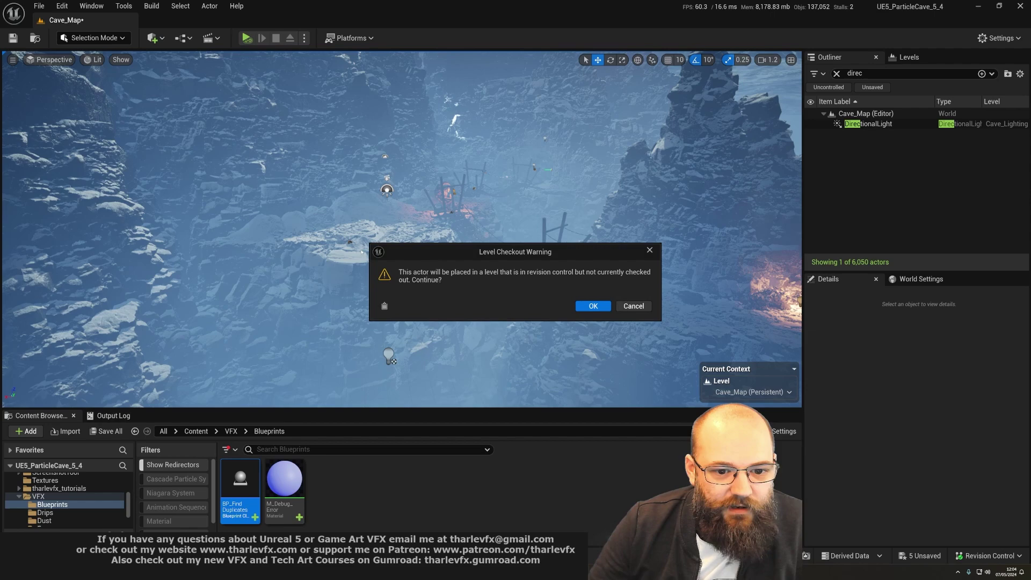
key(Return)
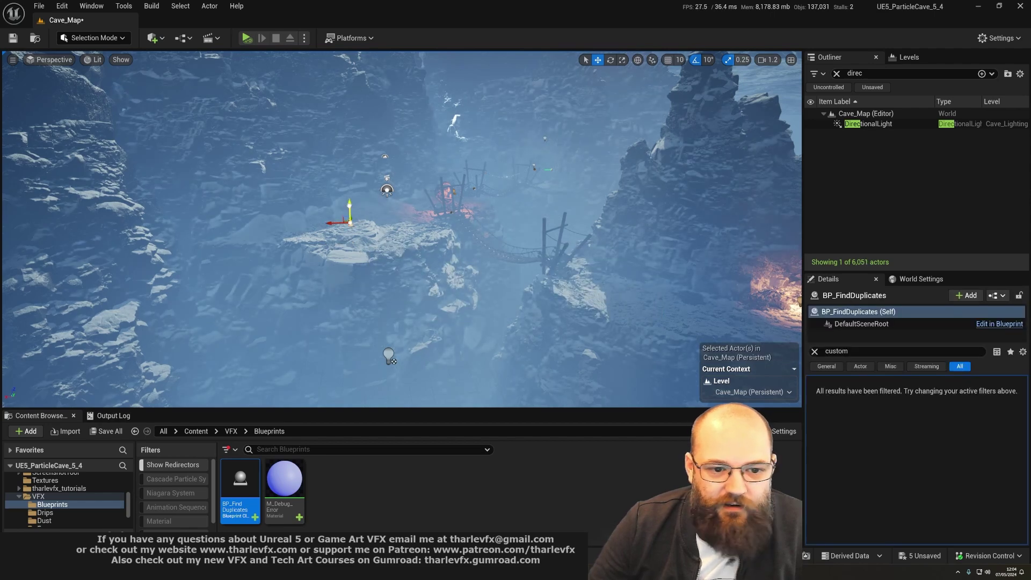
click(815, 351)
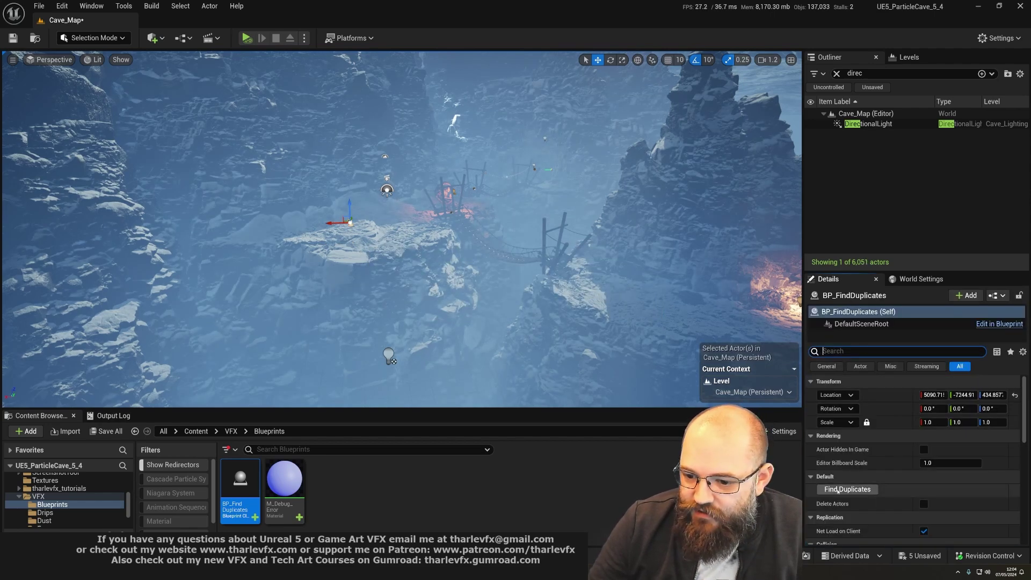
Make the FindDuplicates event callable in editor, then show and enlarge the Output Log.
double_click(240, 484)
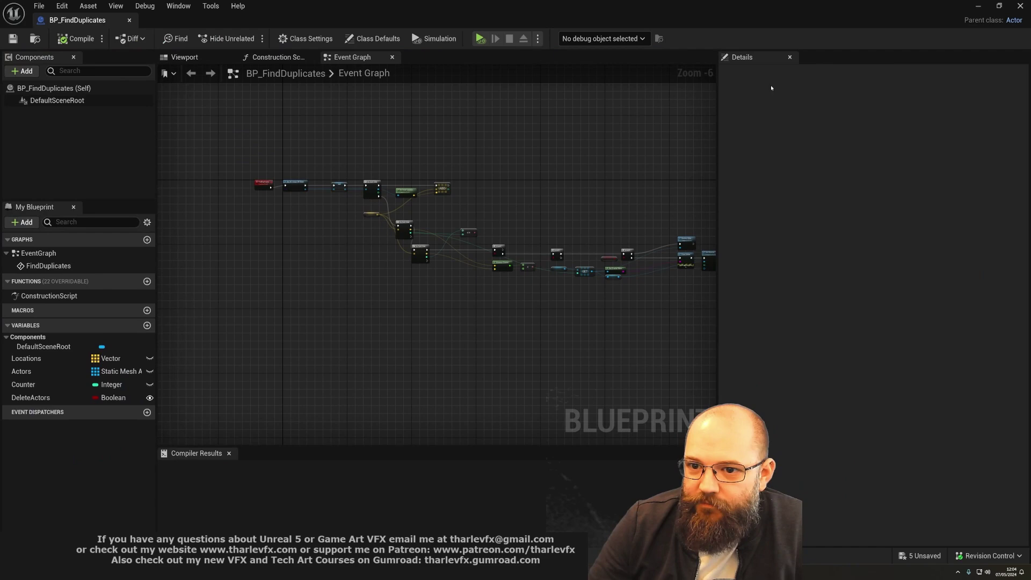
scroll(263, 188, up, 7)
click(254, 150)
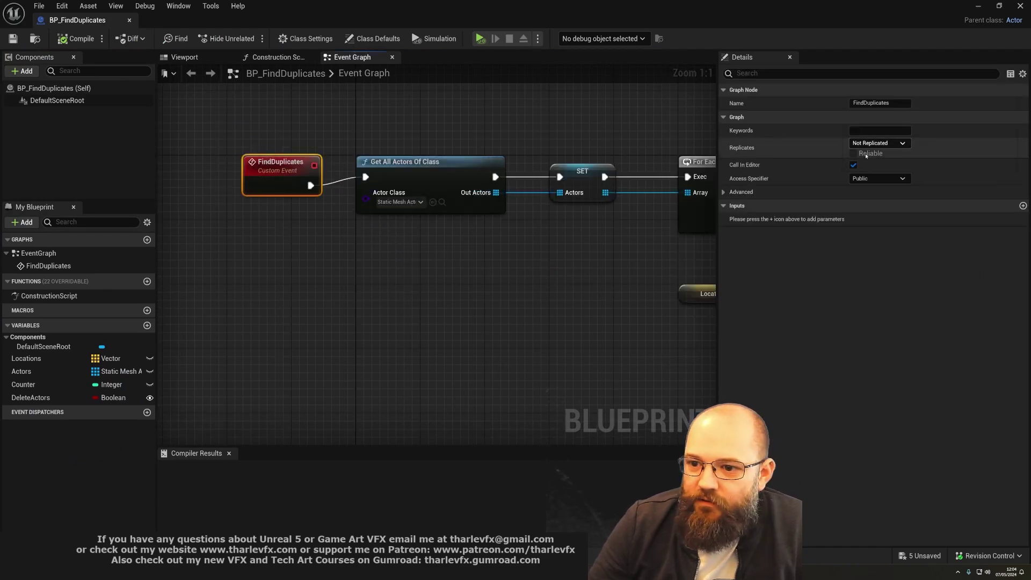
click(852, 165)
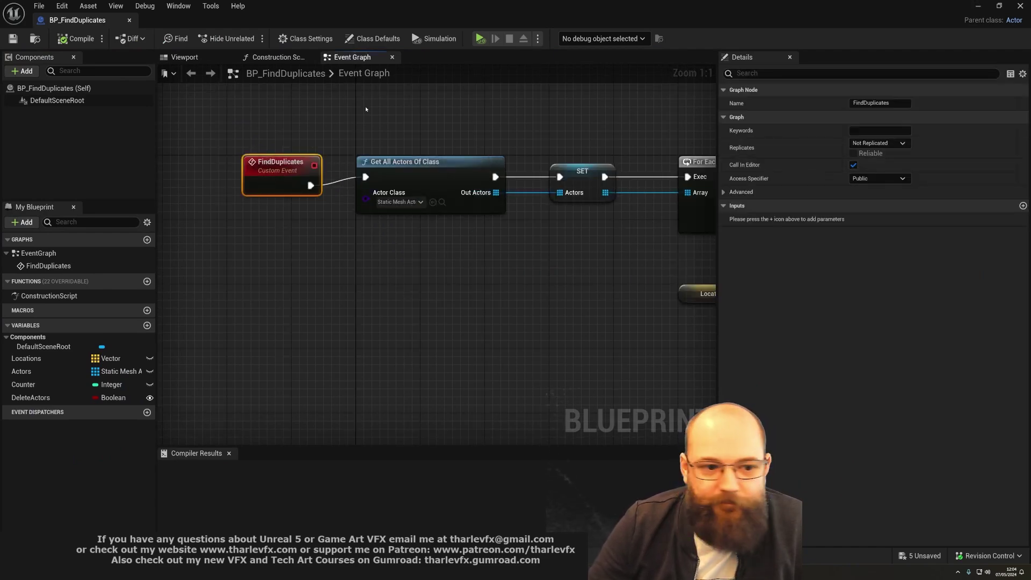
click(978, 7)
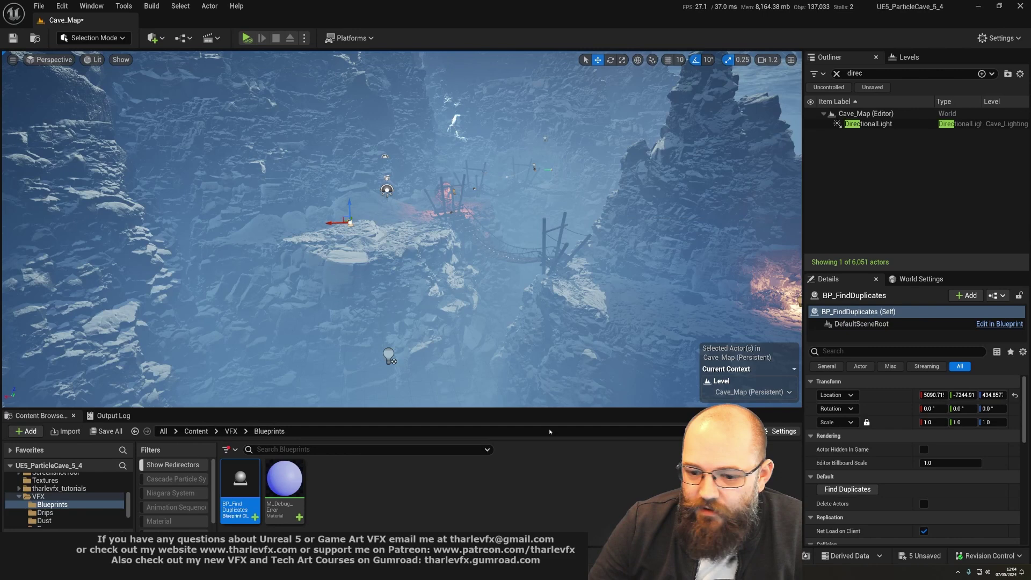
click(112, 416)
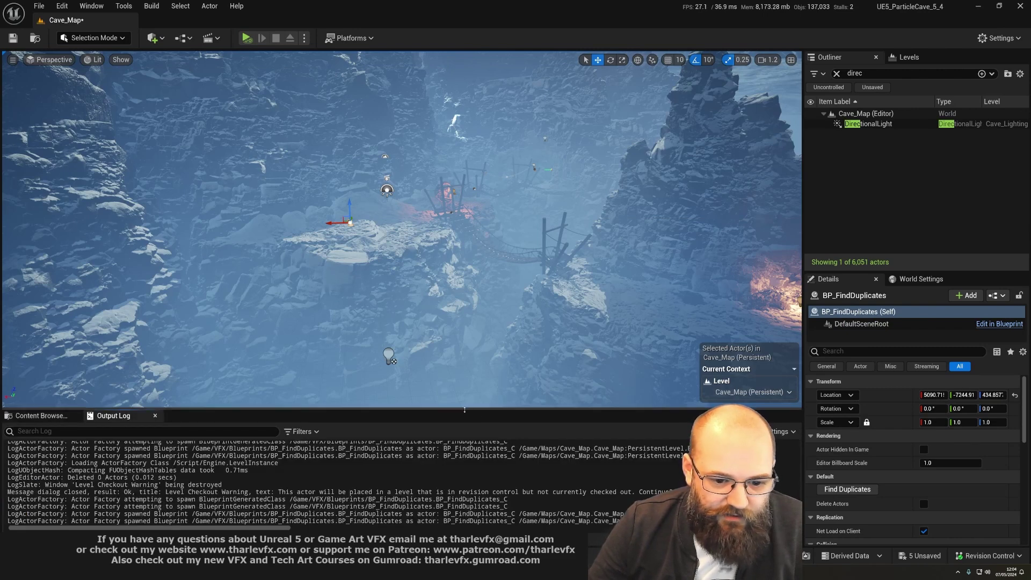
drag(462, 409, 463, 363)
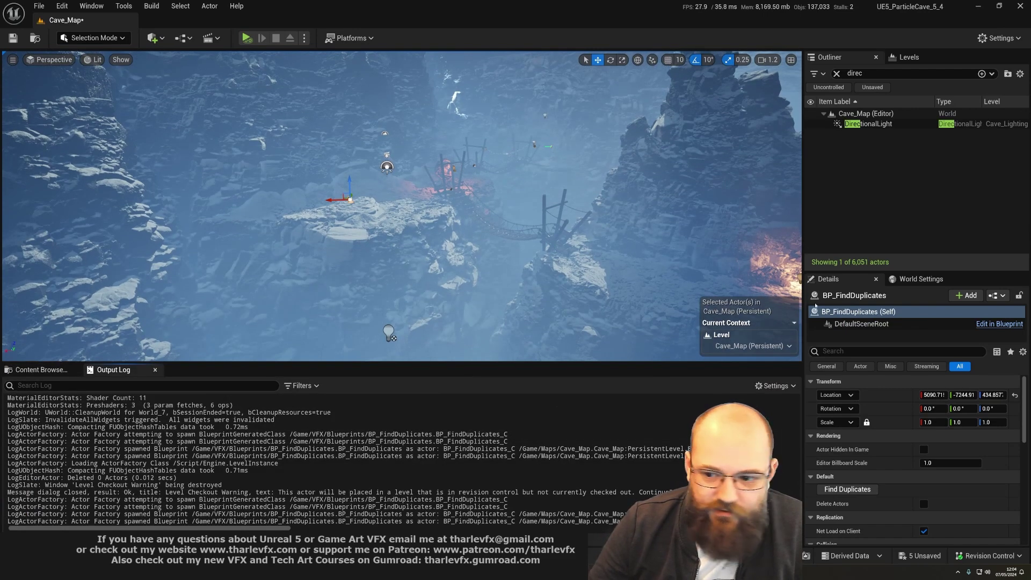
click(62, 6)
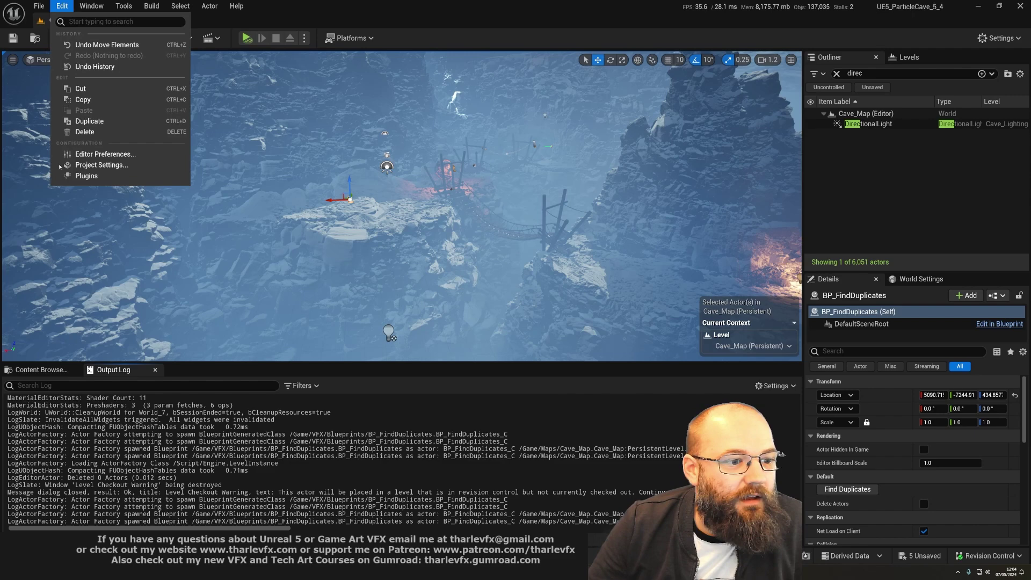
click(101, 166)
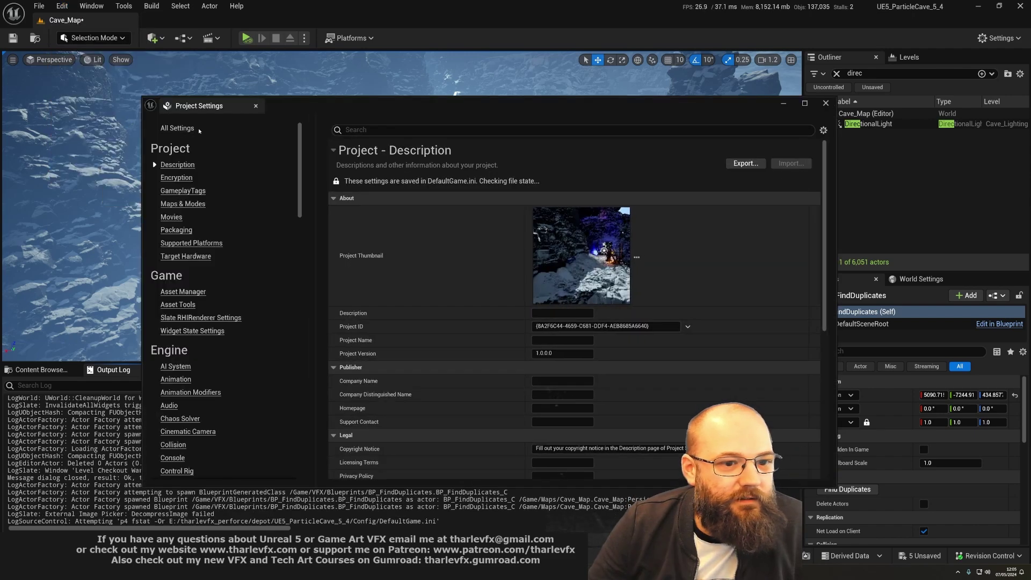
click(391, 129)
text(pool)
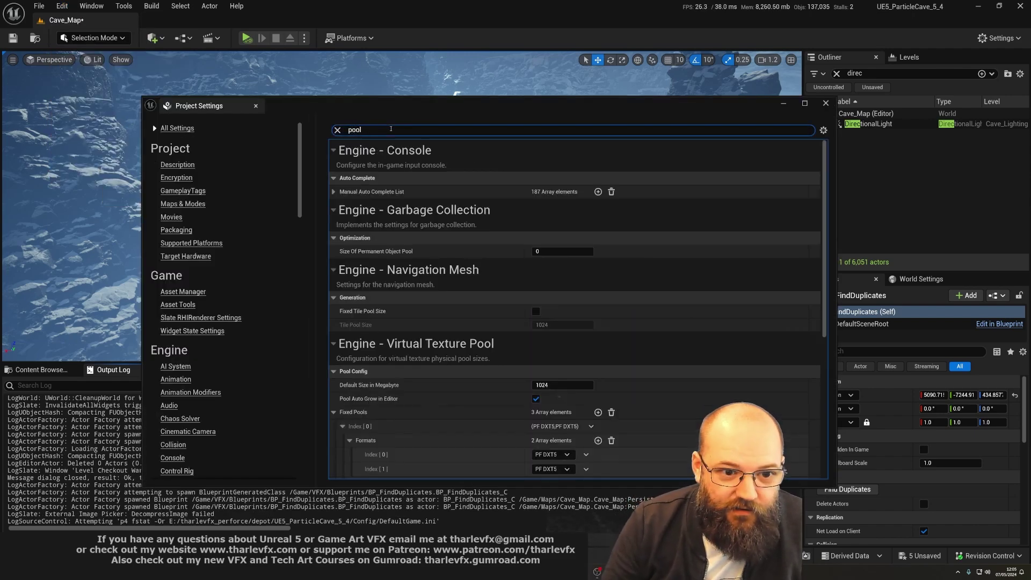
key(ctrl+a)
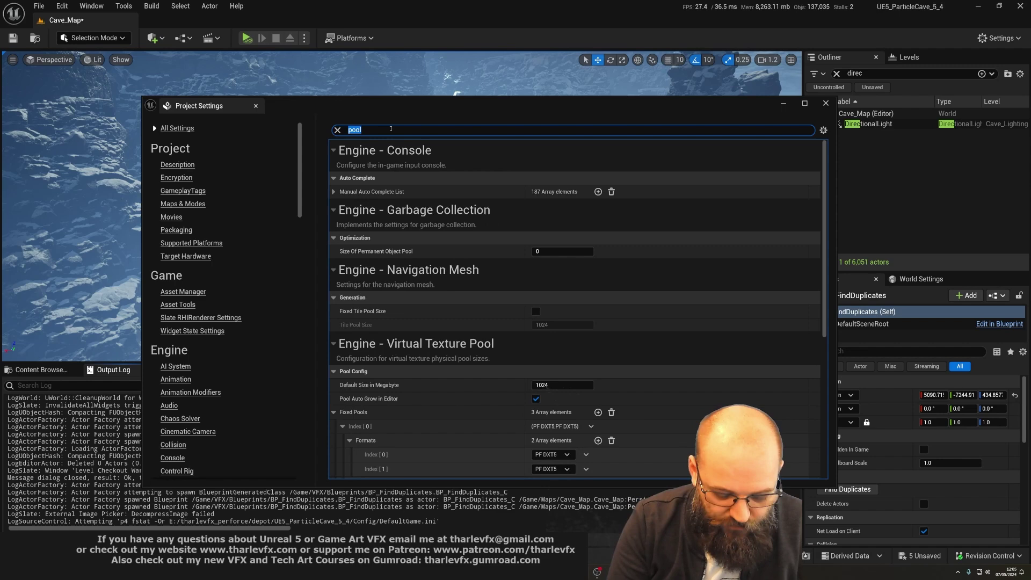
text(loop)
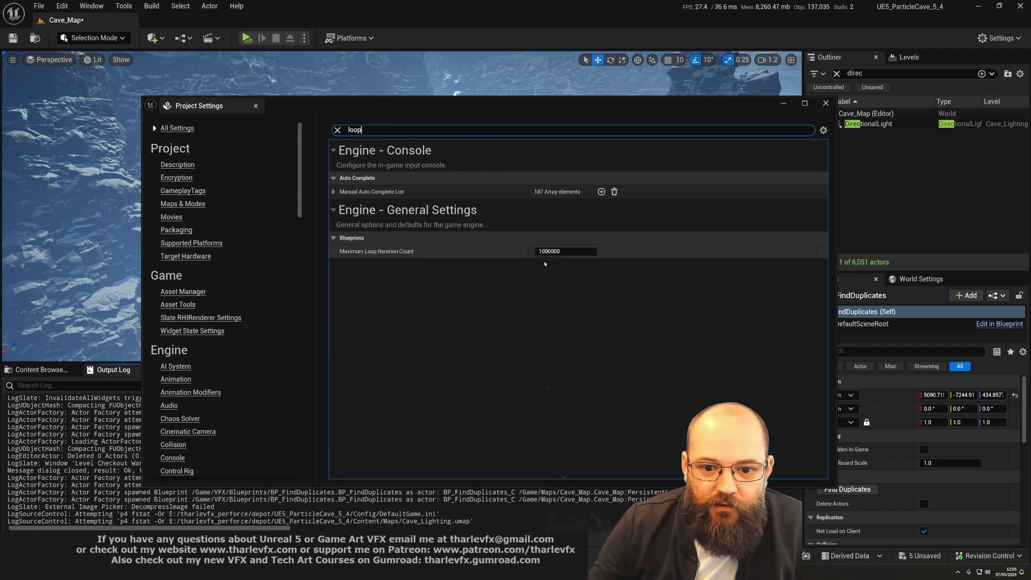
click(855, 311)
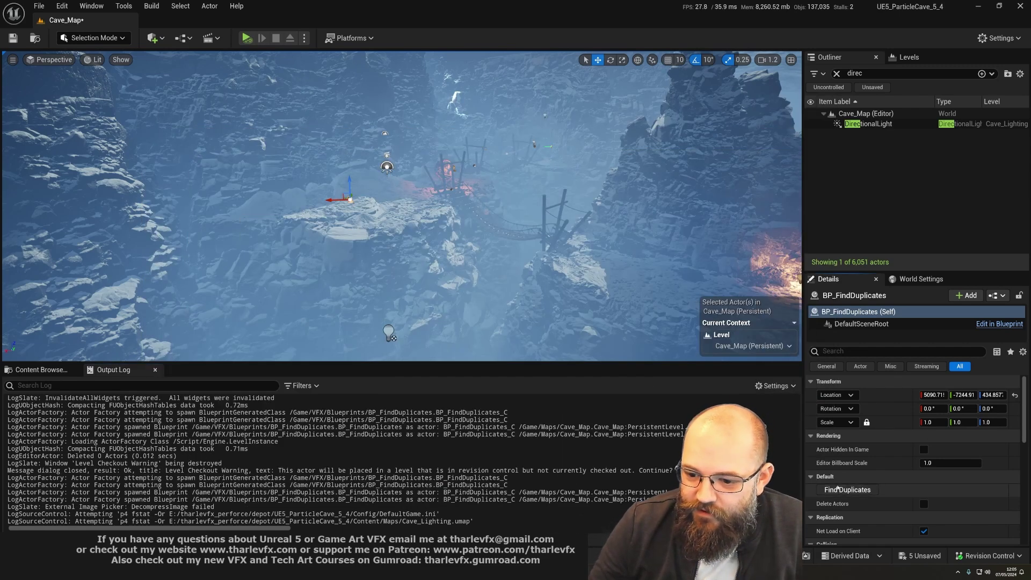
click(847, 489)
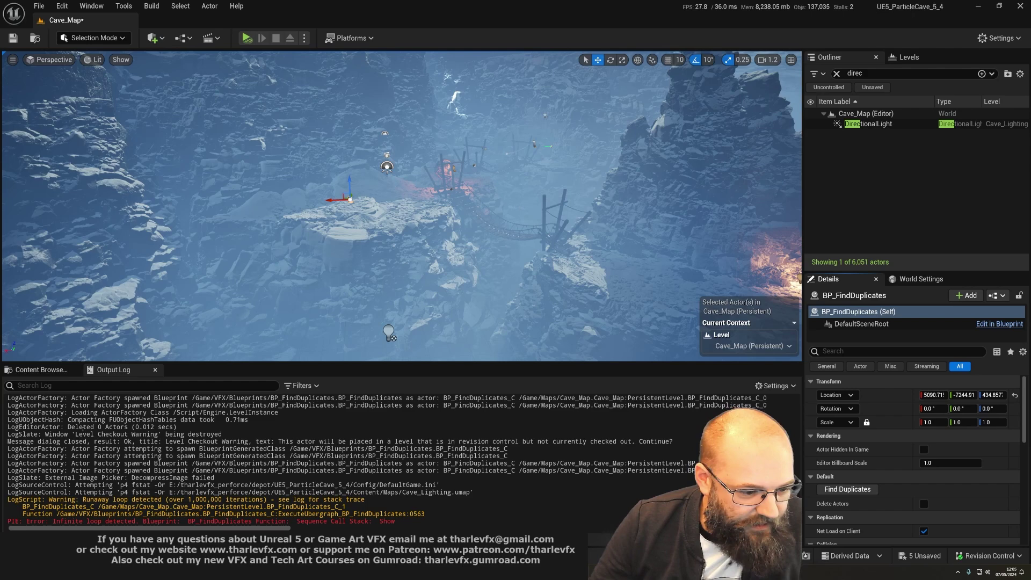
drag(83, 499, 99, 498)
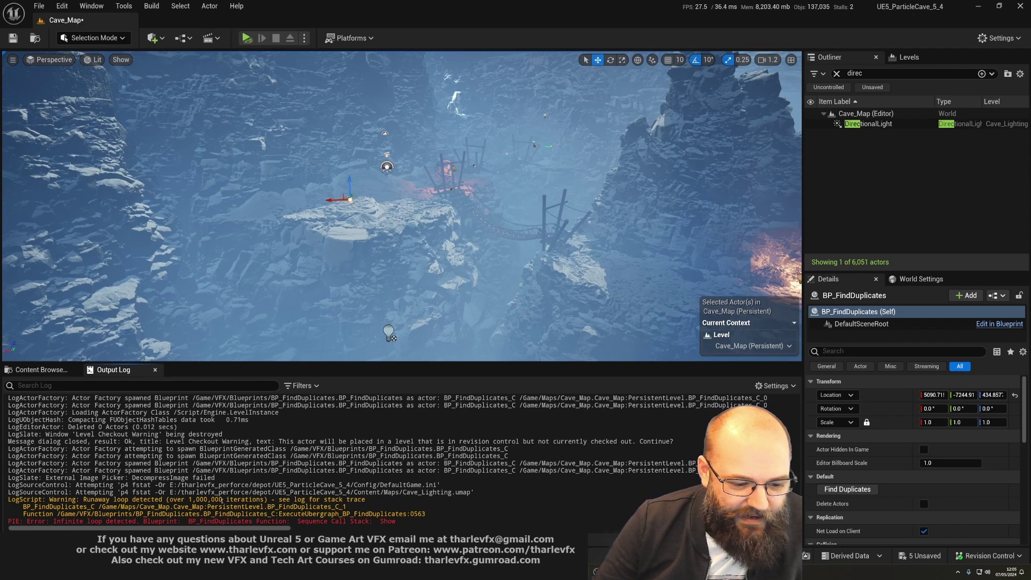
mouse_move(428, 513)
mouse_down()
mouse_move(10, 513)
mouse_move(47, 499)
mouse_up()
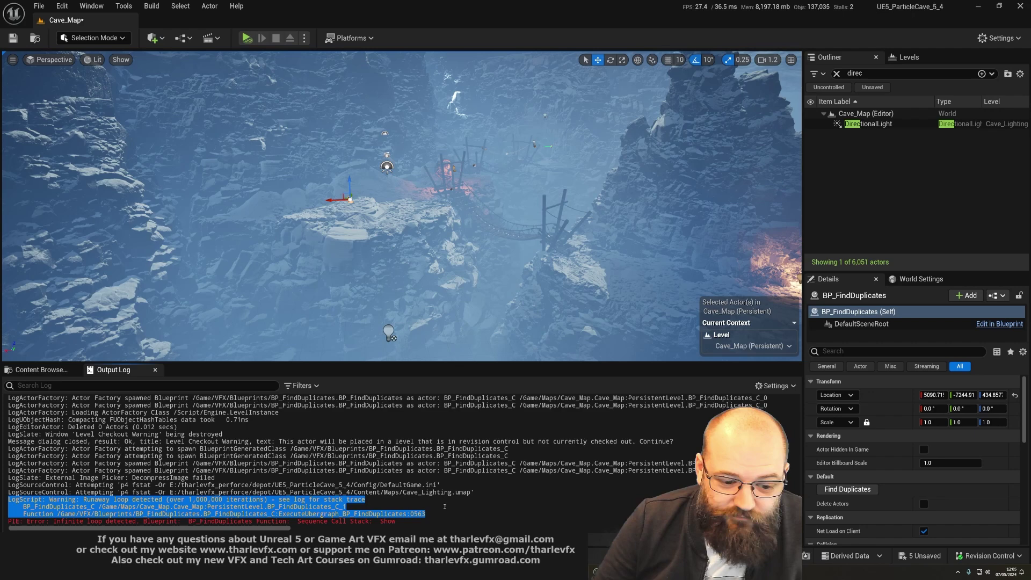
click(474, 430)
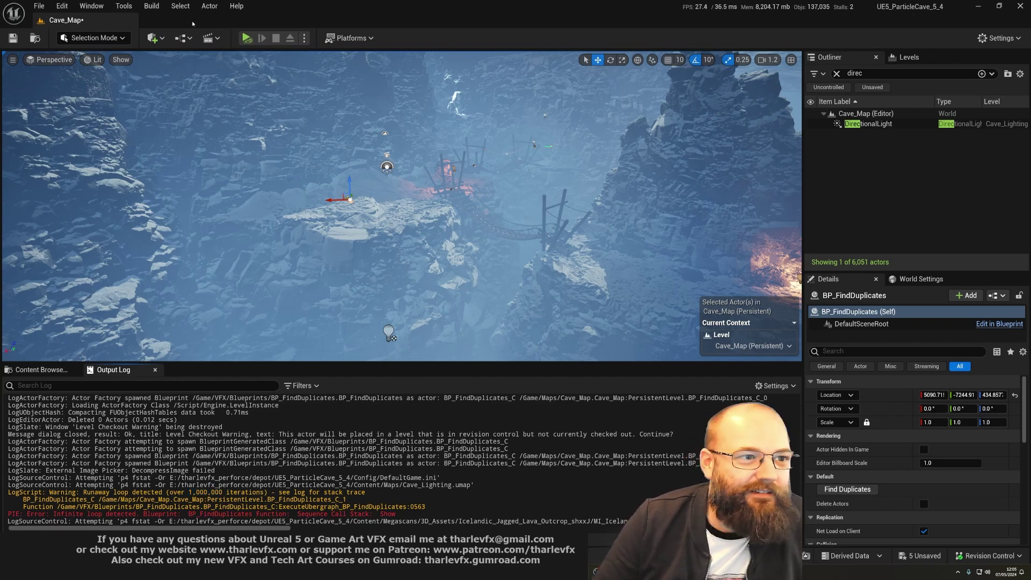
Set Project Settings' Maximum Loop Iteration Count to 100000000 and minimize the window.
click(63, 6)
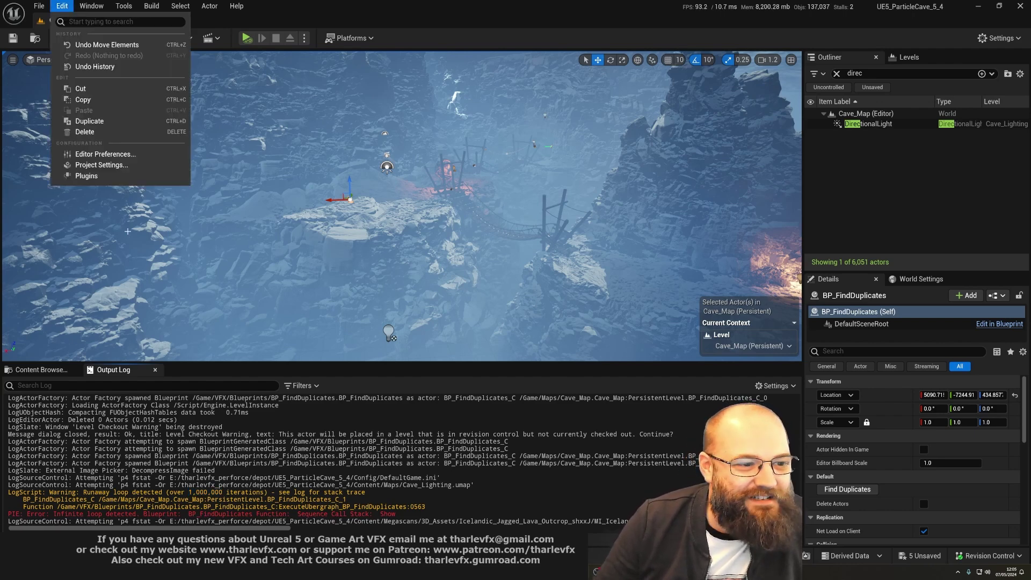
click(105, 166)
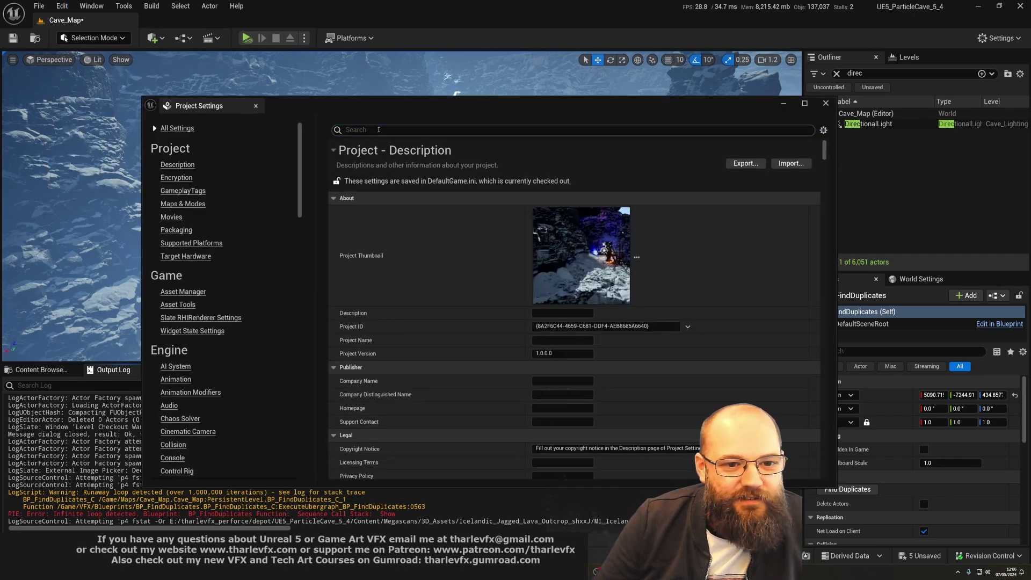
text(loop)
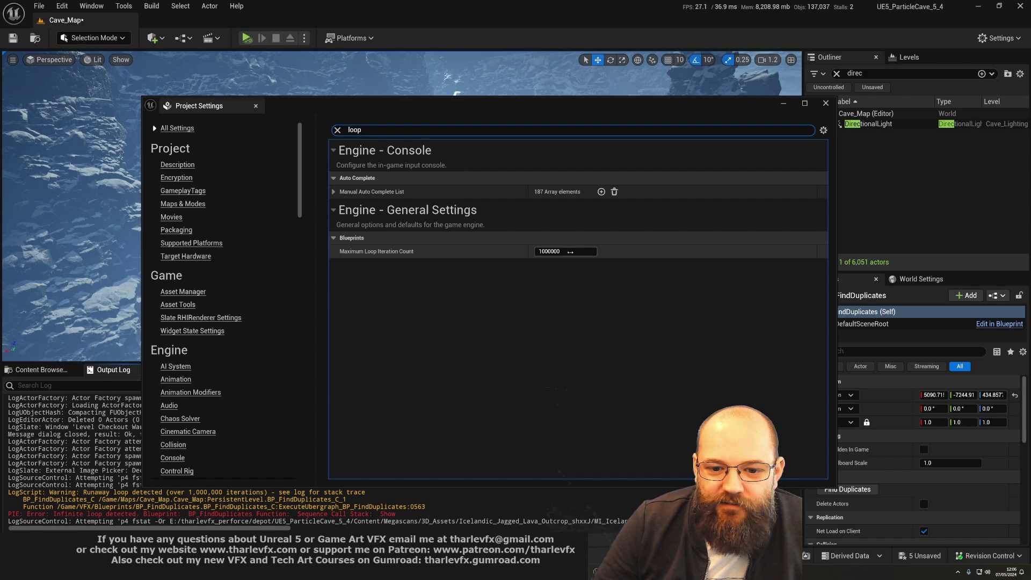
drag(567, 107, 573, 64)
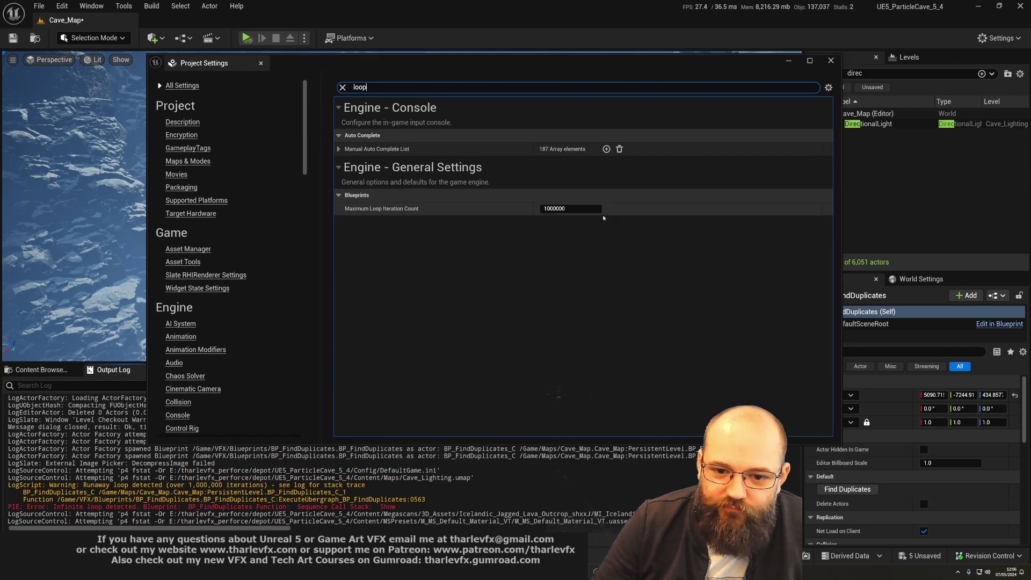
click(580, 208)
text(00)
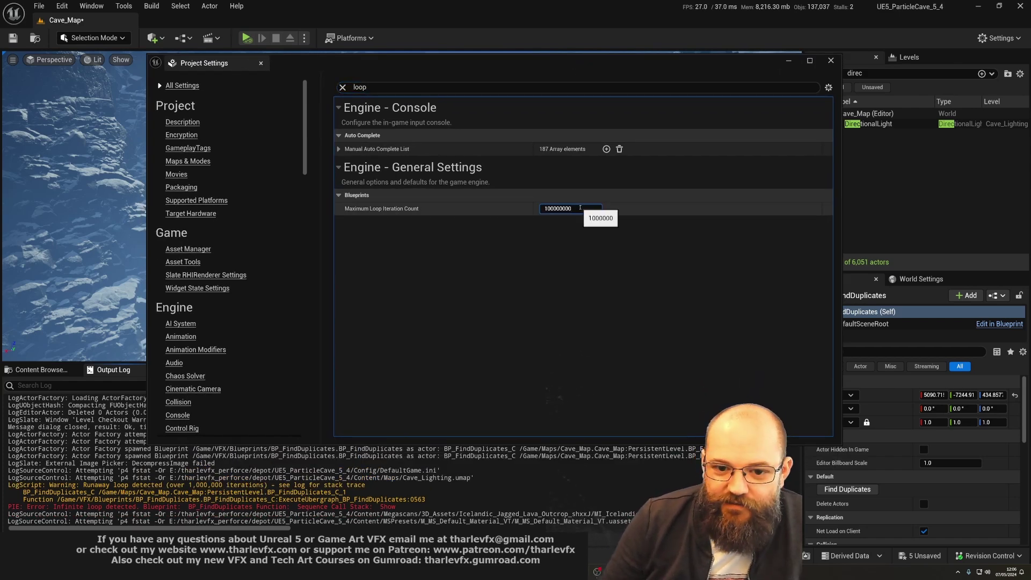
key(ctrl+a)
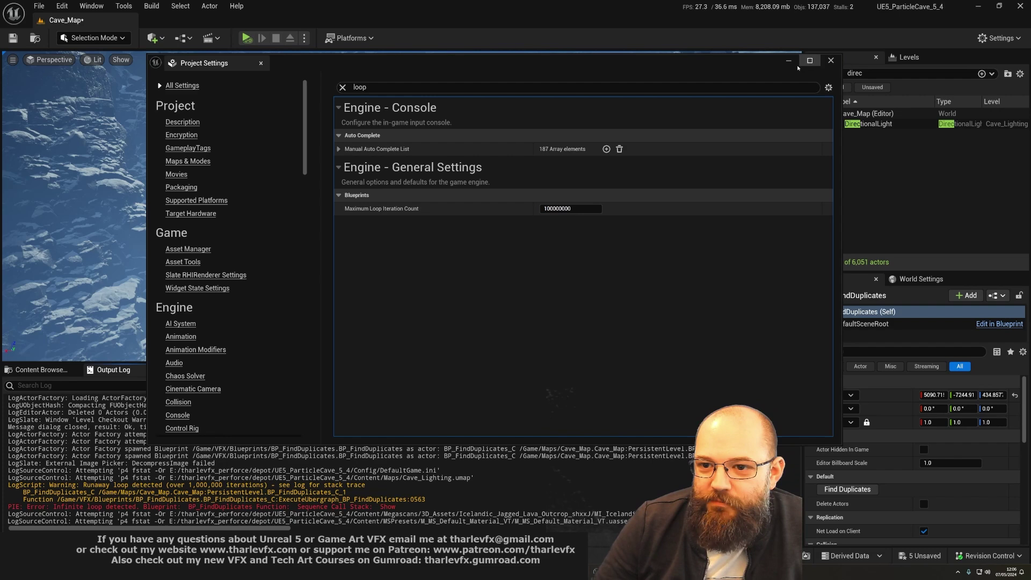
click(788, 61)
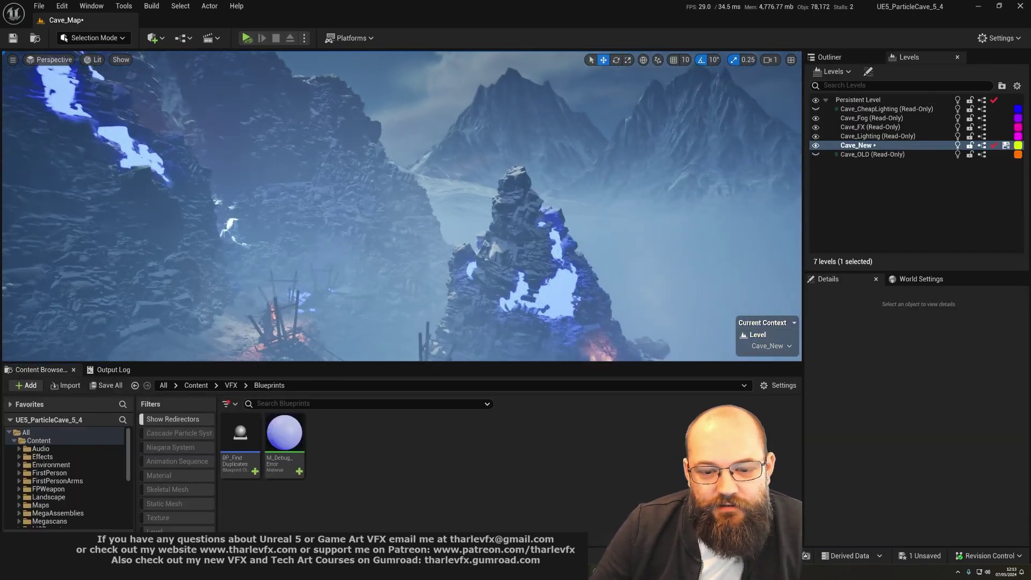
Fly to the rock pillar and delete the blue-flagged rock spire, confirming the warning.
right_drag(390, 240, 390, 239)
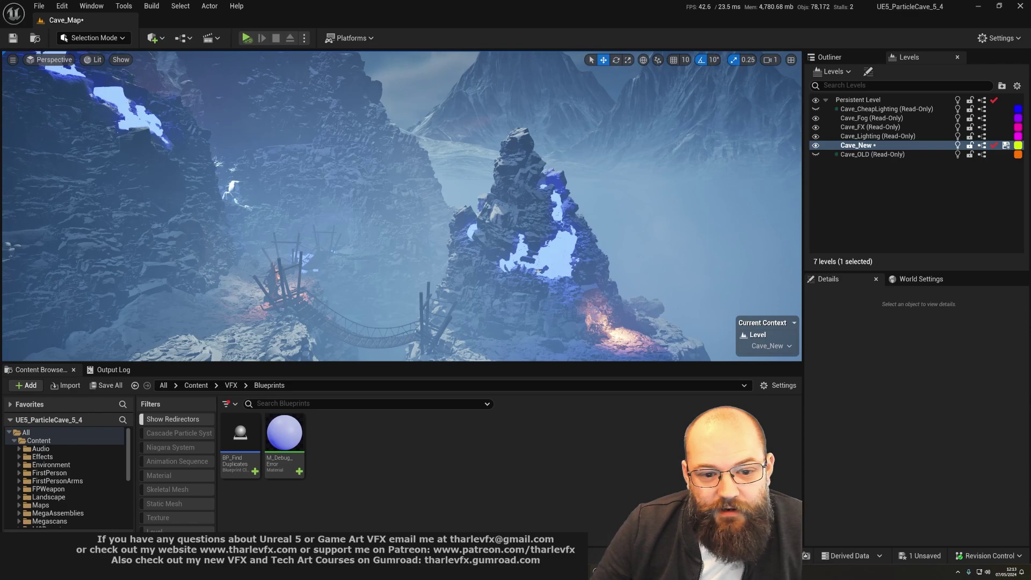
right_drag(331, 103, 330, 103)
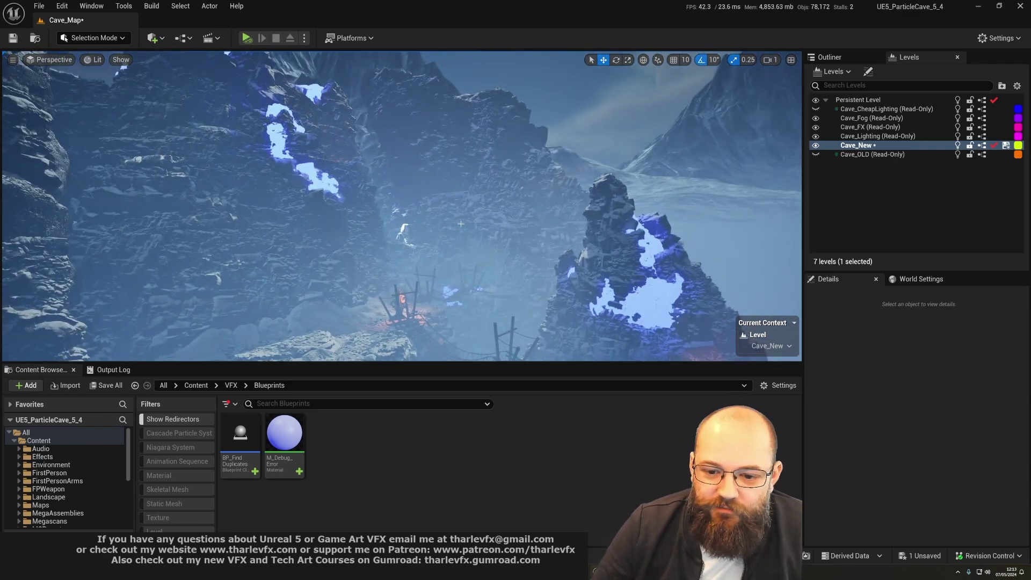
right_drag(461, 224, 441, 194)
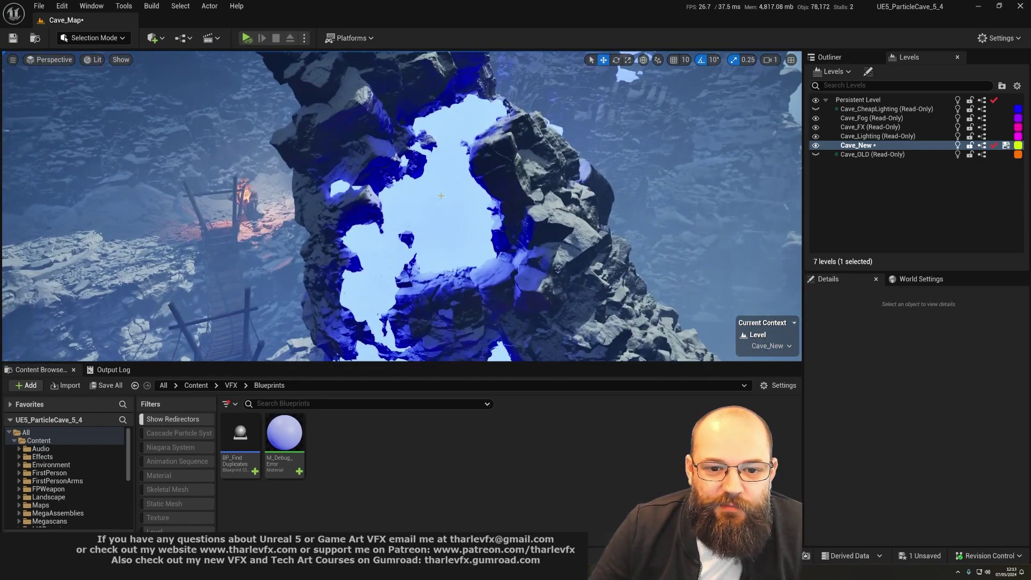
click(441, 196)
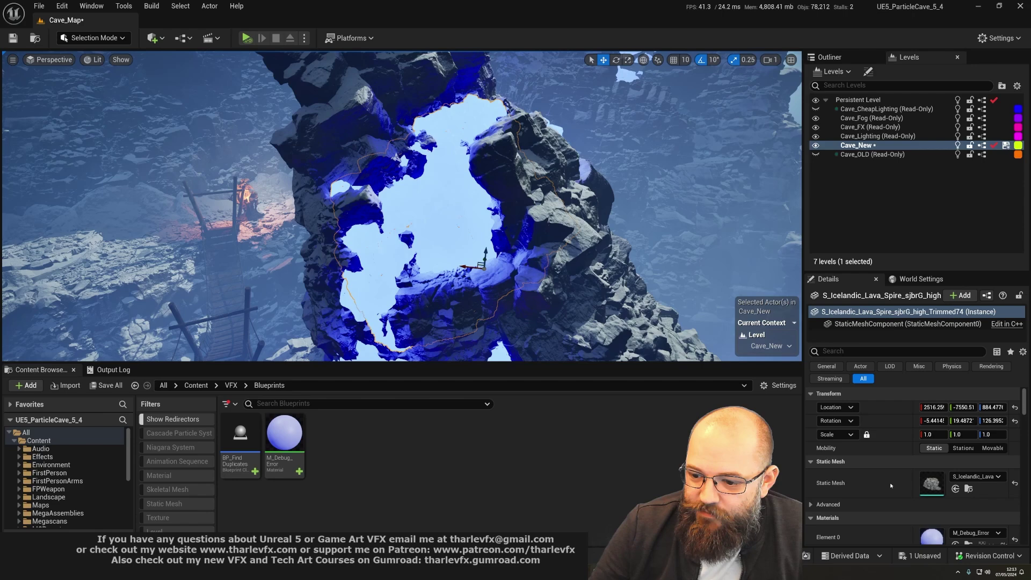
key(Delete)
click(589, 324)
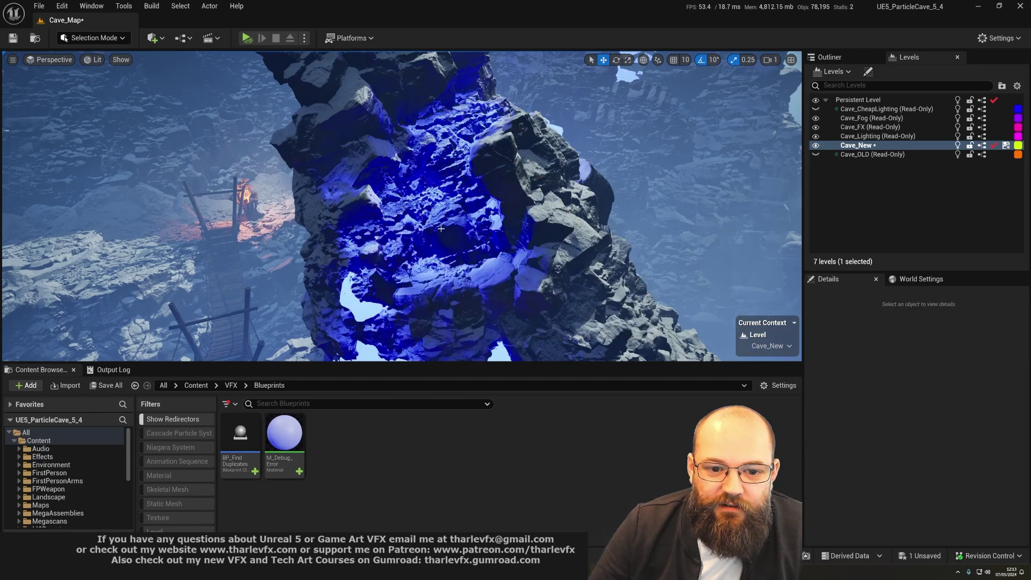
Delete the flagged rock and lava spire beneath the spire, confirming each warning.
right_drag(419, 117, 444, 253)
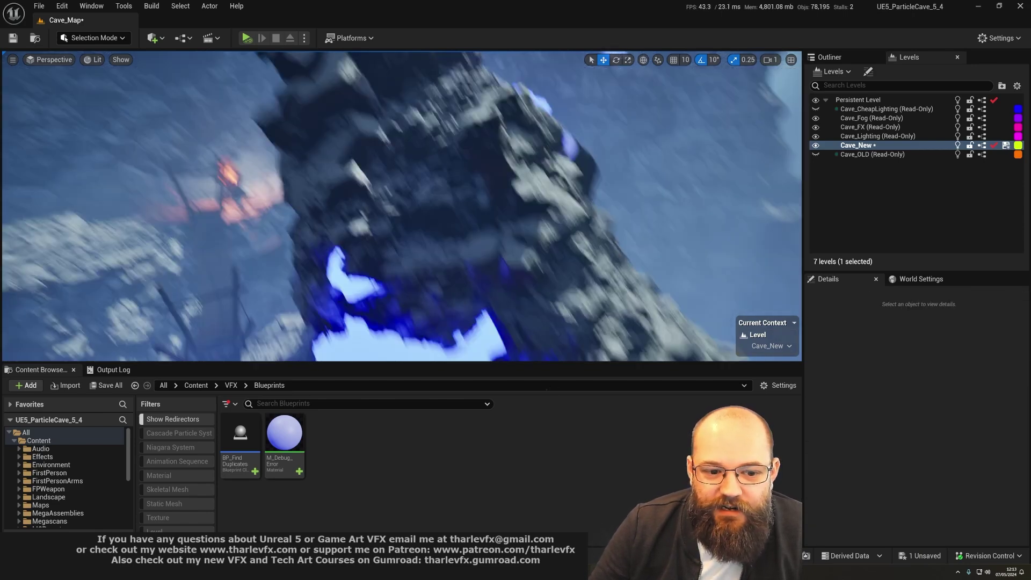
click(443, 253)
key(Delete)
click(583, 322)
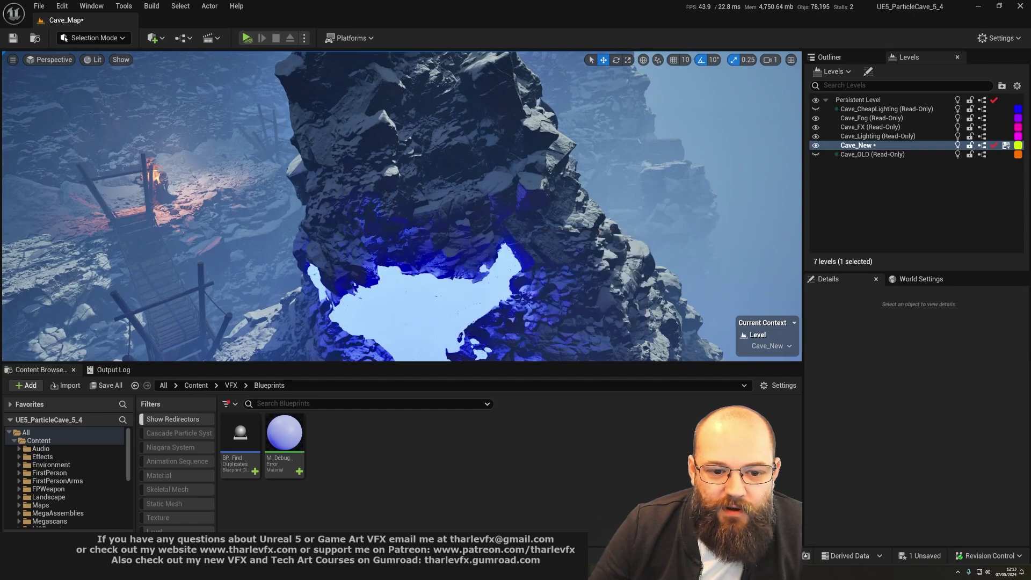
click(582, 331)
key(Delete)
click(584, 322)
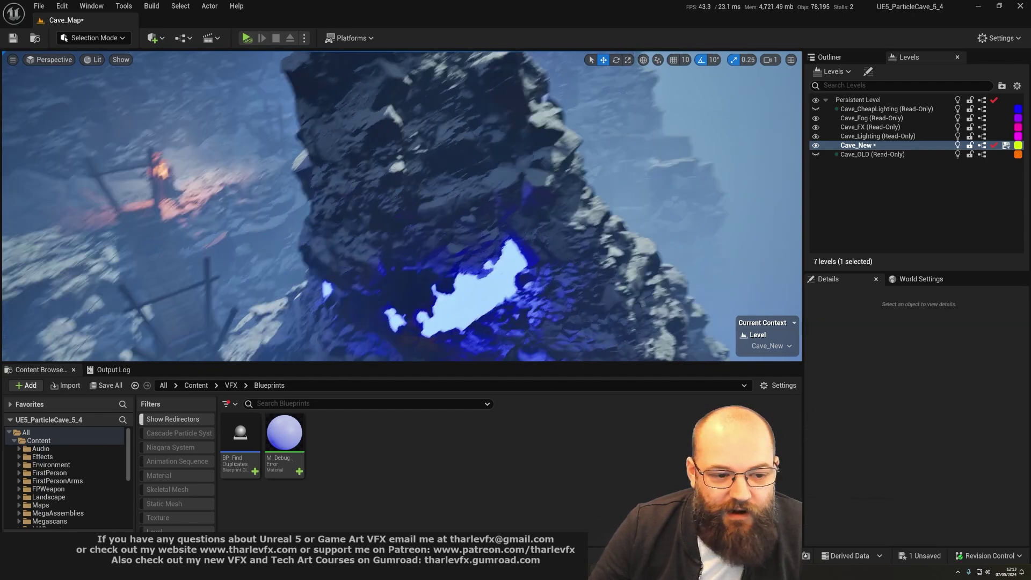
Delete the flagged lava outcrop and turn back toward the bridge.
mouse_move(584, 322)
right_down()
mouse_move(483, 331)
mouse_move(516, 322)
right_up()
click(484, 330)
key(Delete)
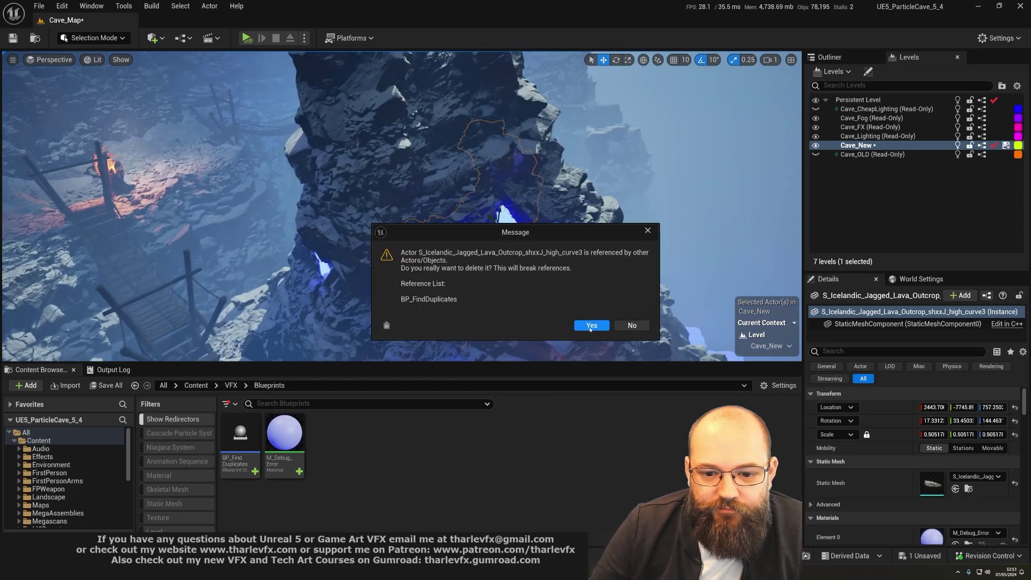
click(592, 325)
right_drag(591, 325, 502, 300)
Enable Delete Actors on the BP_FindDuplicates actor.
click(355, 285)
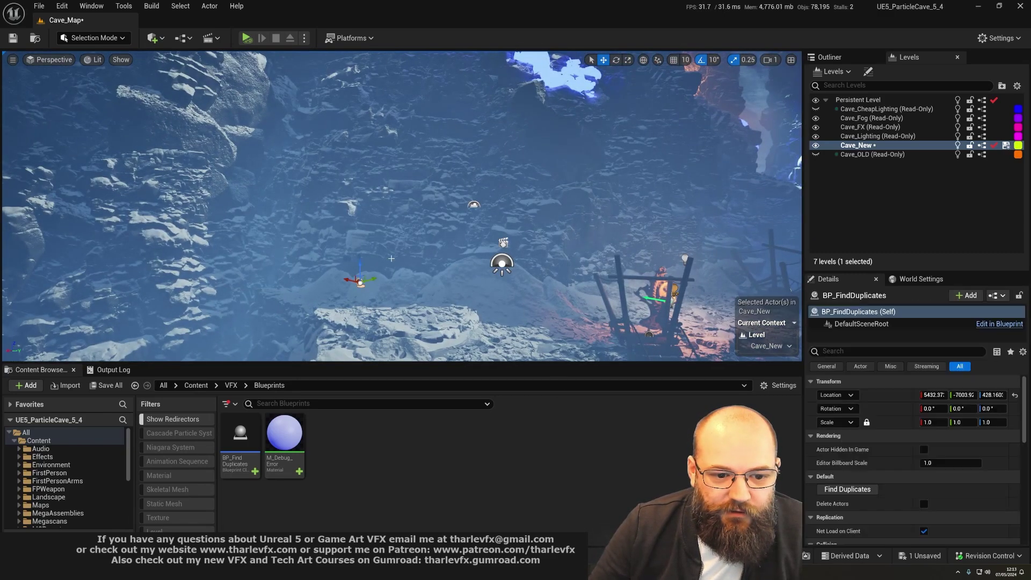
right_drag(356, 284, 419, 298)
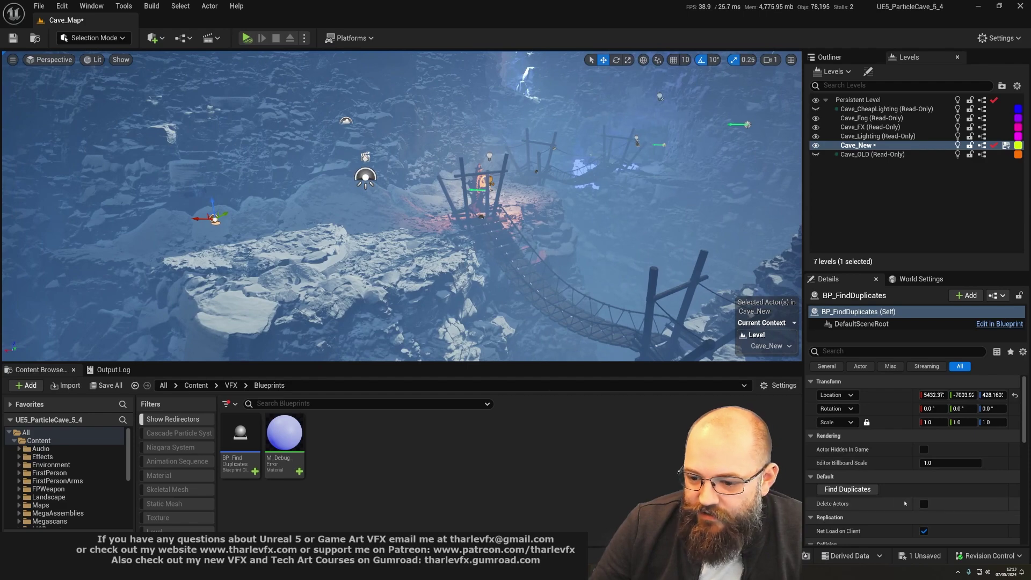
click(923, 504)
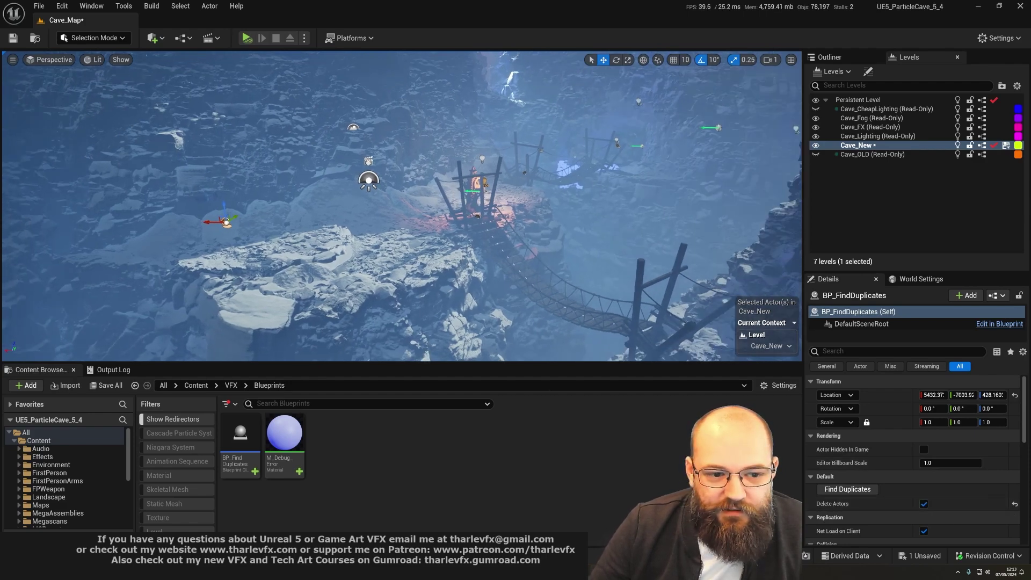
Fly past the rock spire and bridge into the cave interior.
mouse_move(497, 277)
right_down()
mouse_move(459, 250)
mouse_move(482, 245)
right_up()
right_drag(241, 219, 257, 223)
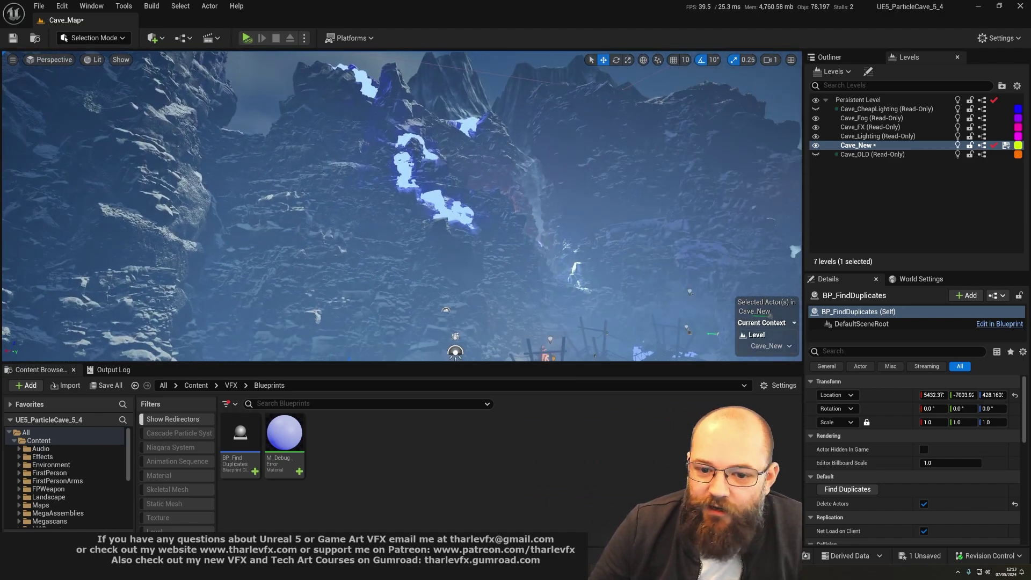
right_drag(403, 206, 403, 206)
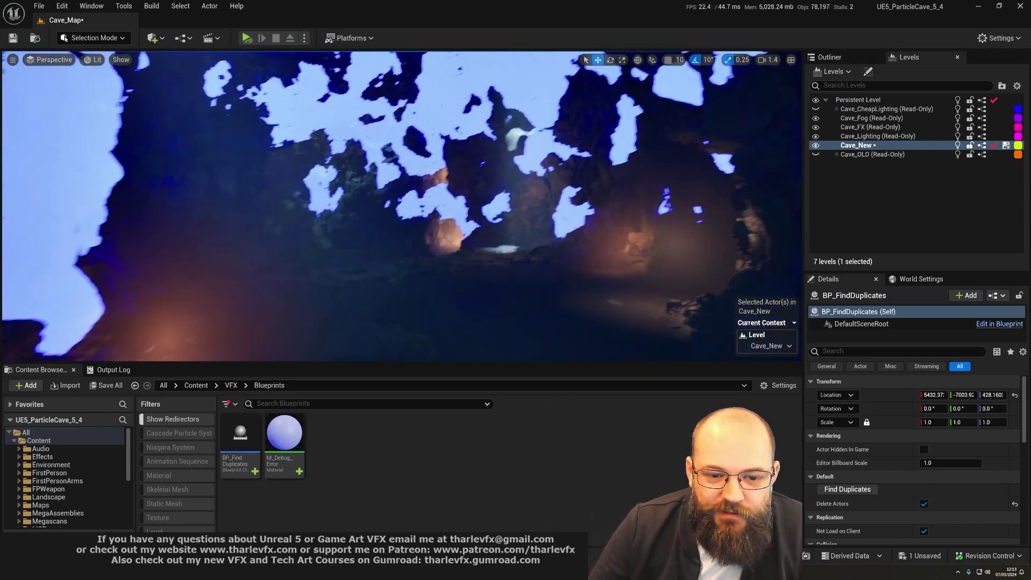
right_drag(280, 219, 281, 219)
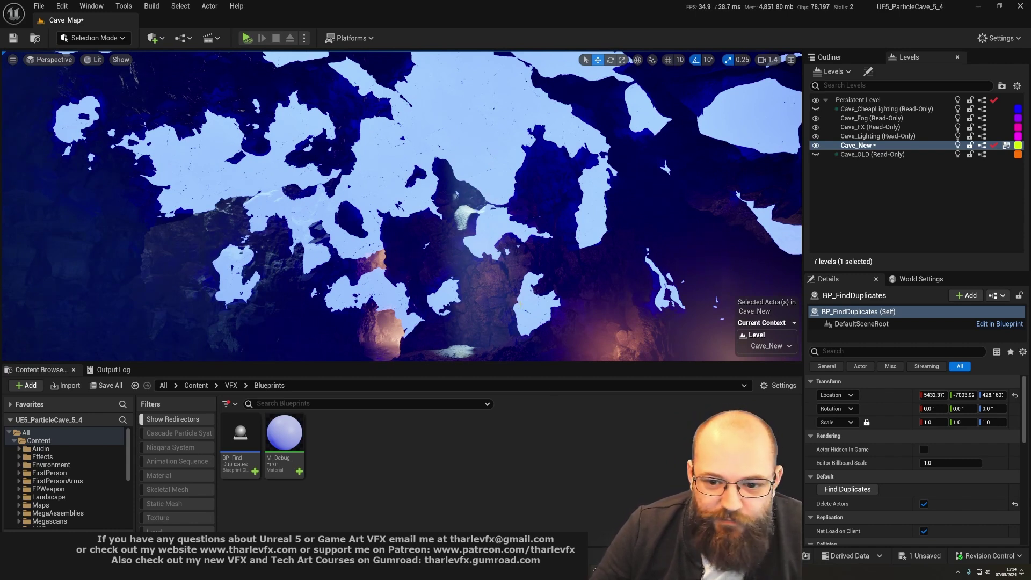
right_drag(596, 268, 596, 269)
Check several flagged rocks on the cave walls while flying through the cave.
click(596, 268)
key(Escape)
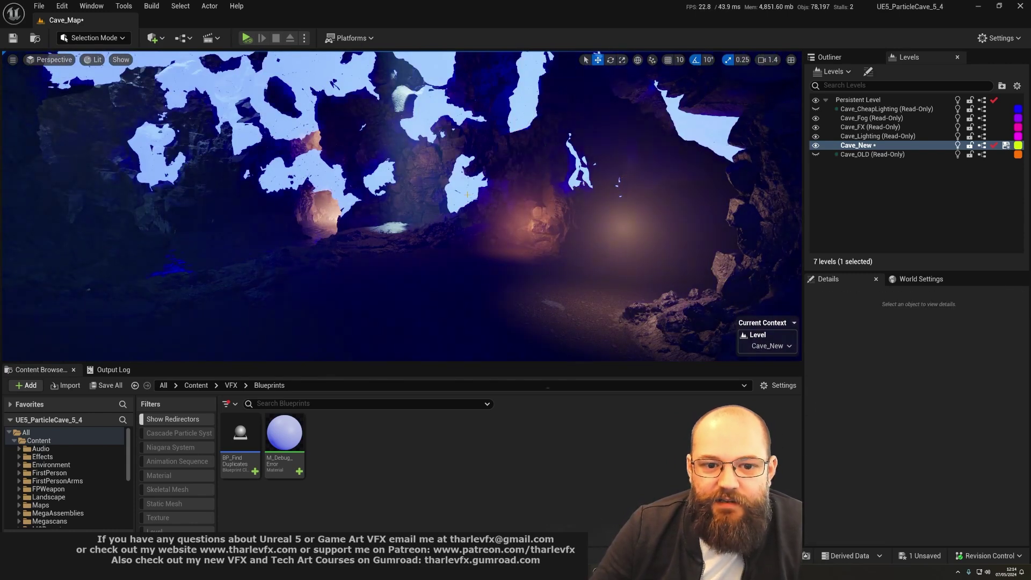
click(467, 195)
right_drag(468, 194, 468, 195)
key(Escape)
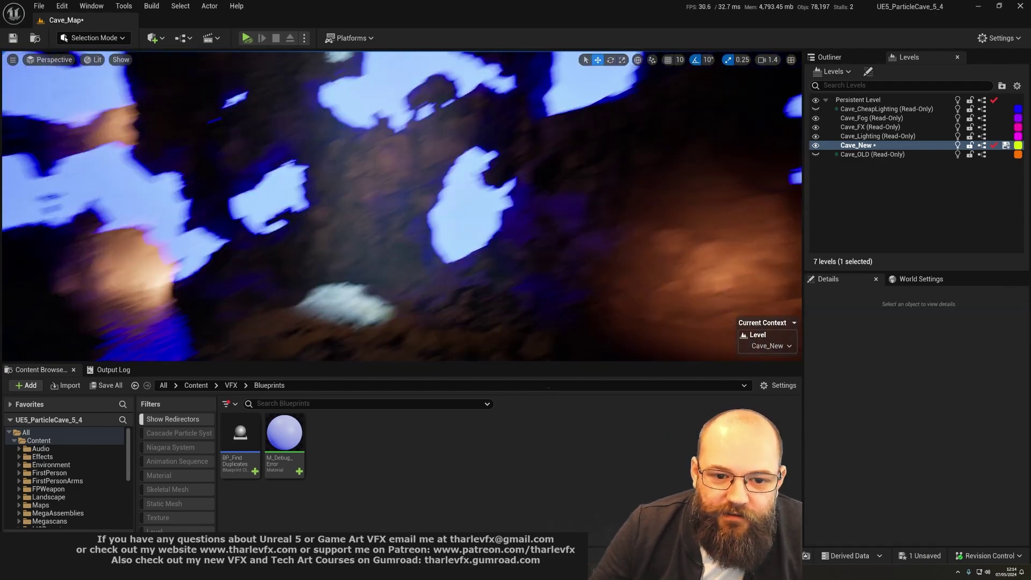
click(310, 264)
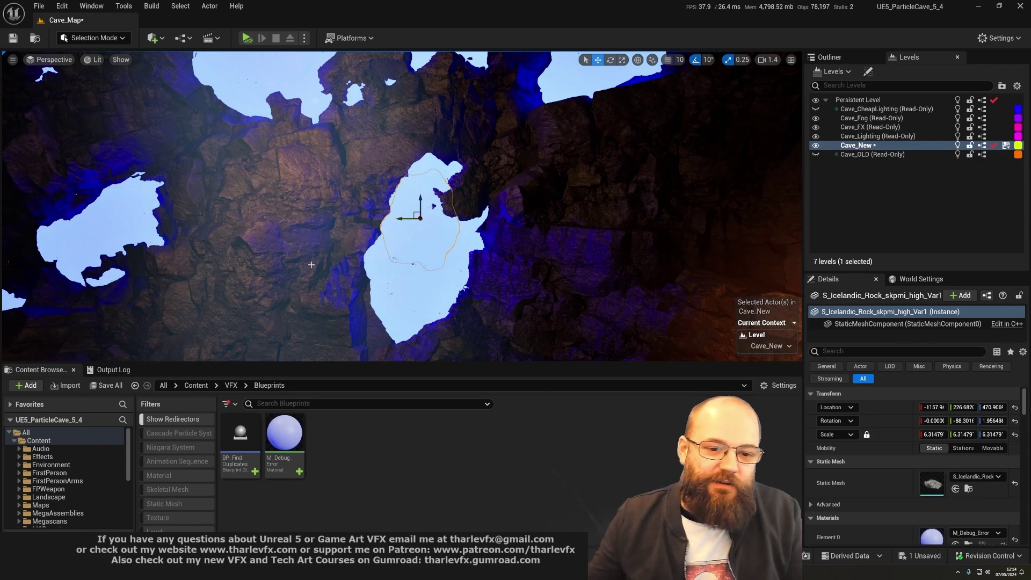
right_drag(312, 263, 516, 269)
key(Escape)
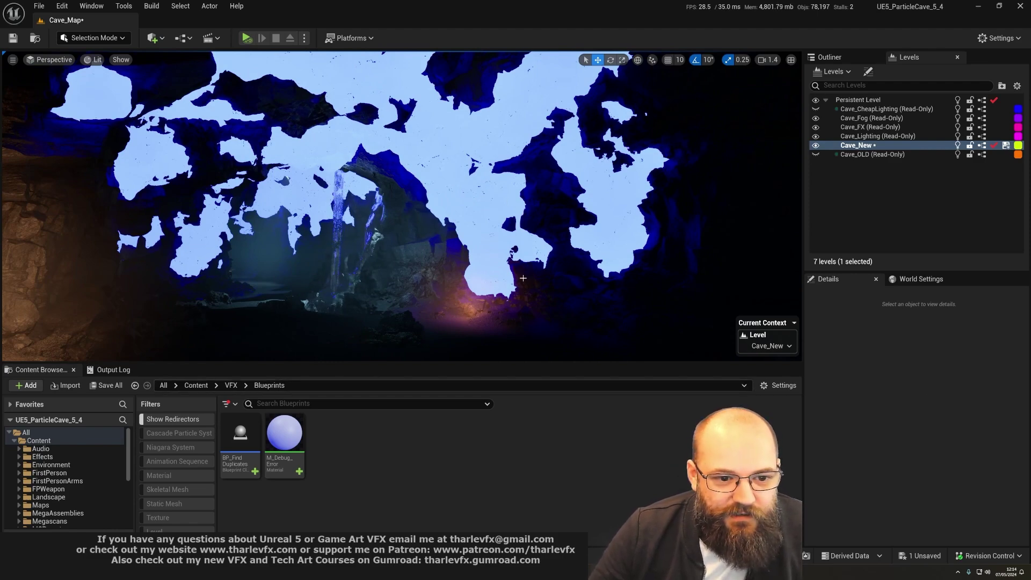
right_drag(523, 278, 564, 265)
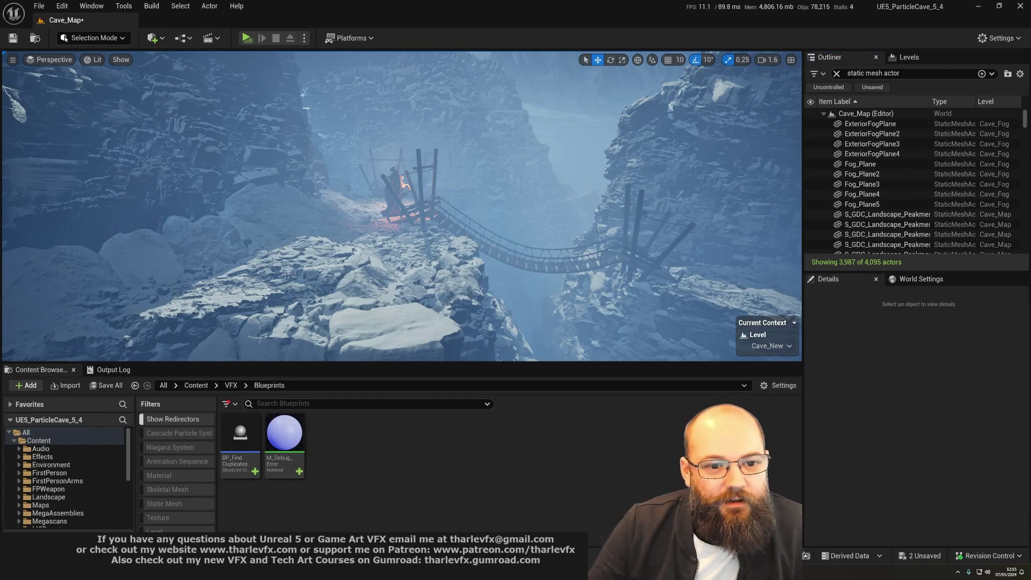
right_drag(564, 266, 564, 266)
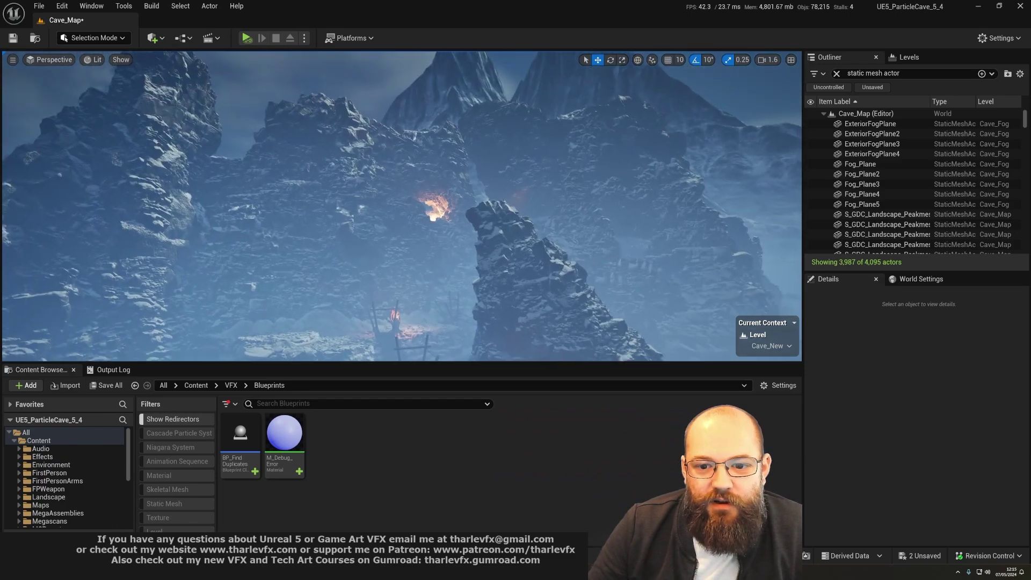
right_drag(563, 266, 564, 266)
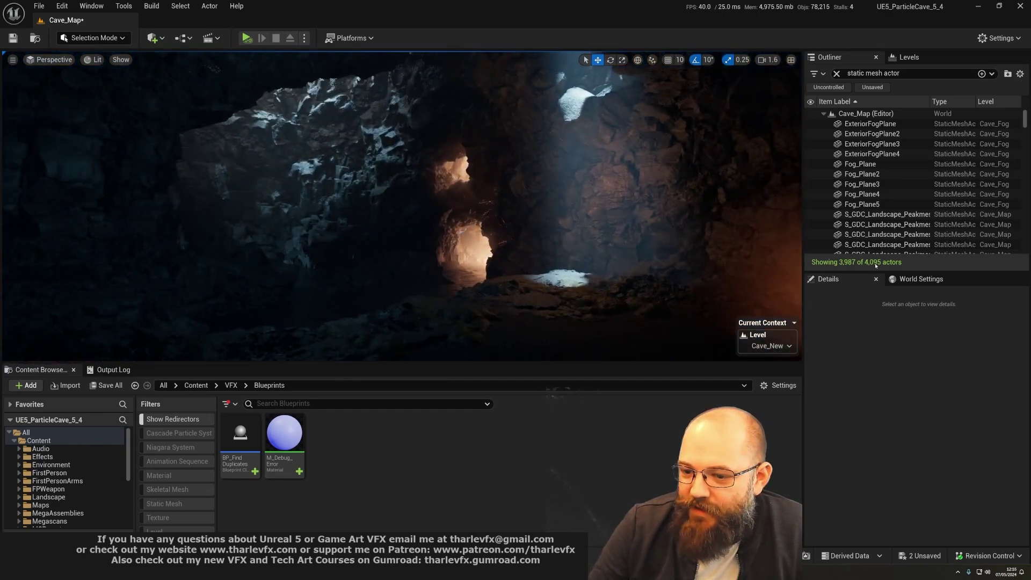
right_drag(403, 201, 323, 201)
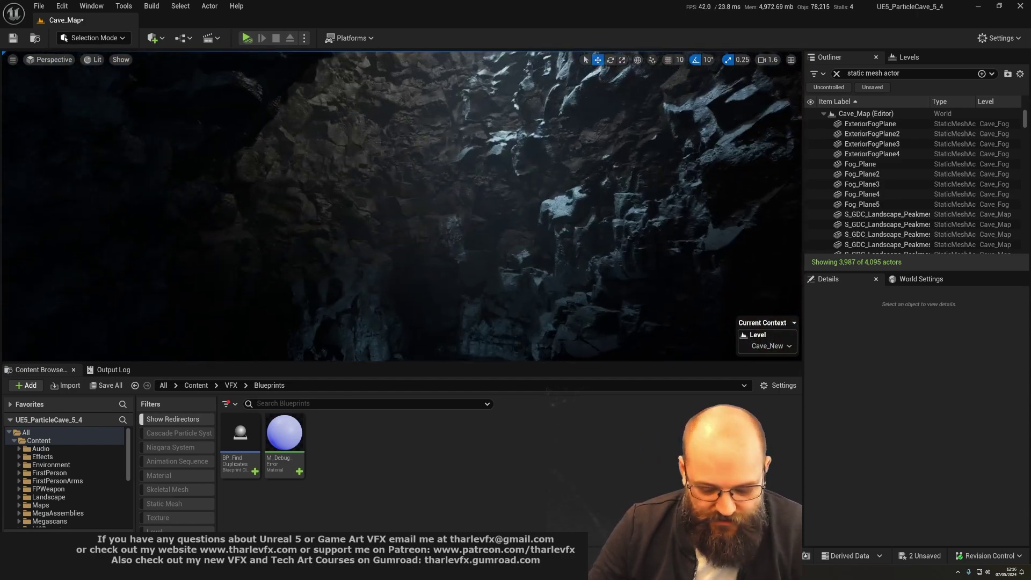
right_drag(491, 260, 451, 260)
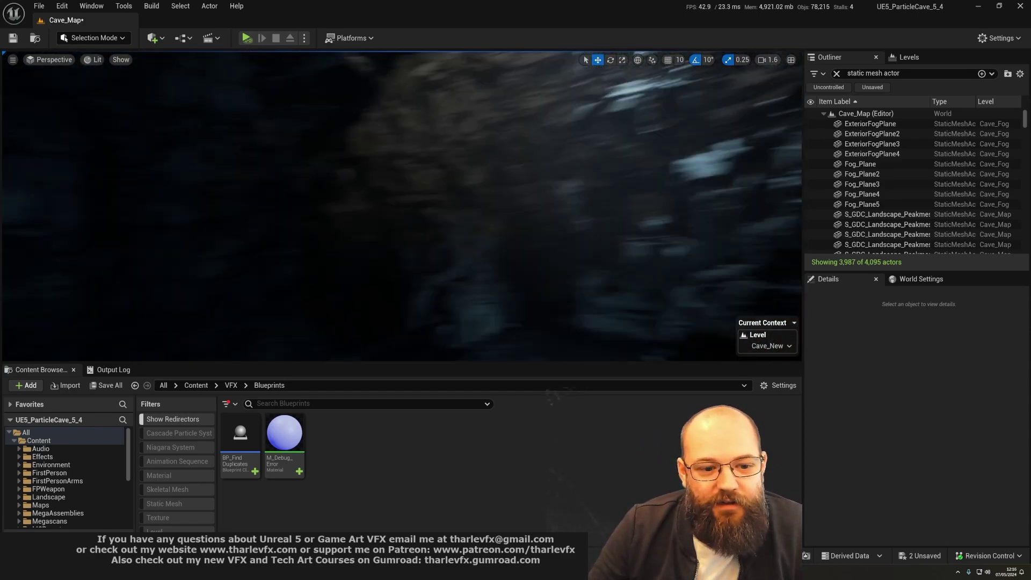
right_drag(403, 206, 387, 206)
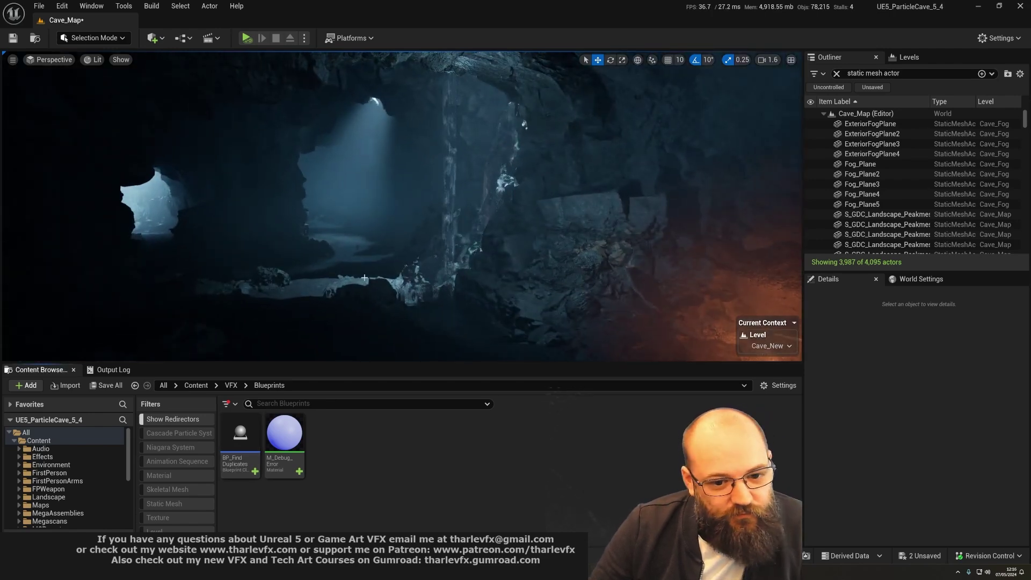
Jump to bookmark 1 and open BP_FindDuplicates maximized.
key(1)
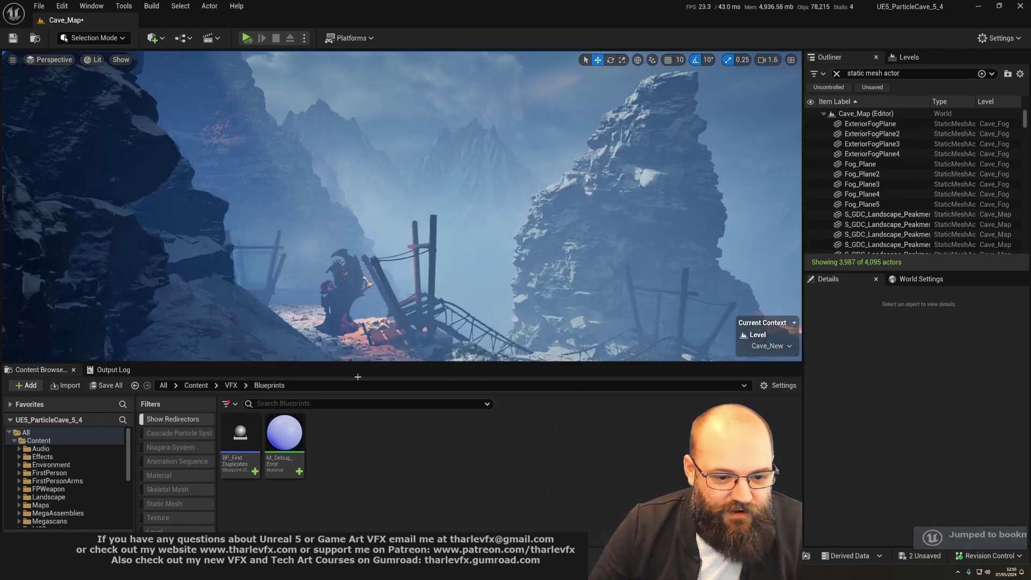
double_click(238, 439)
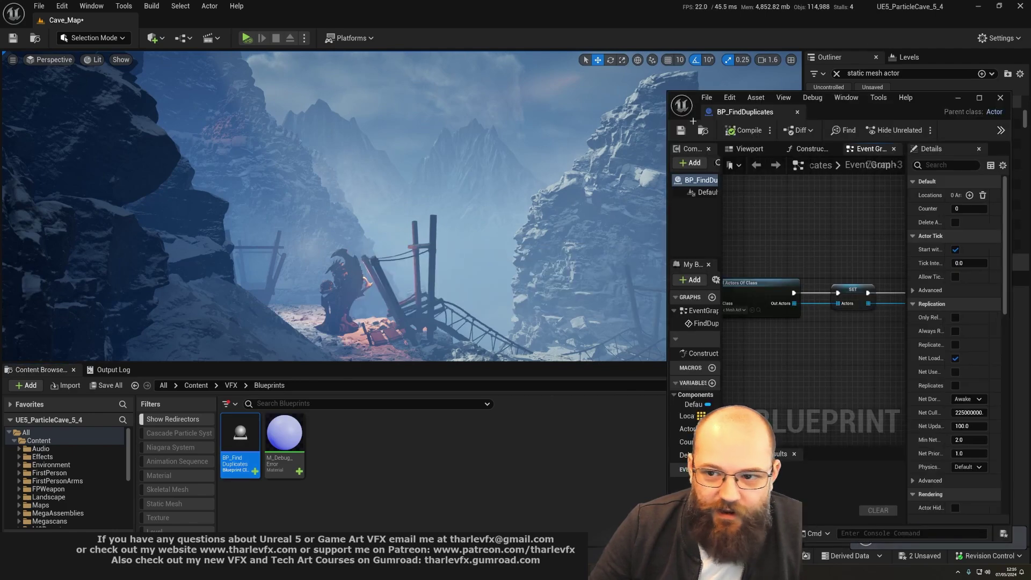
double_click(887, 108)
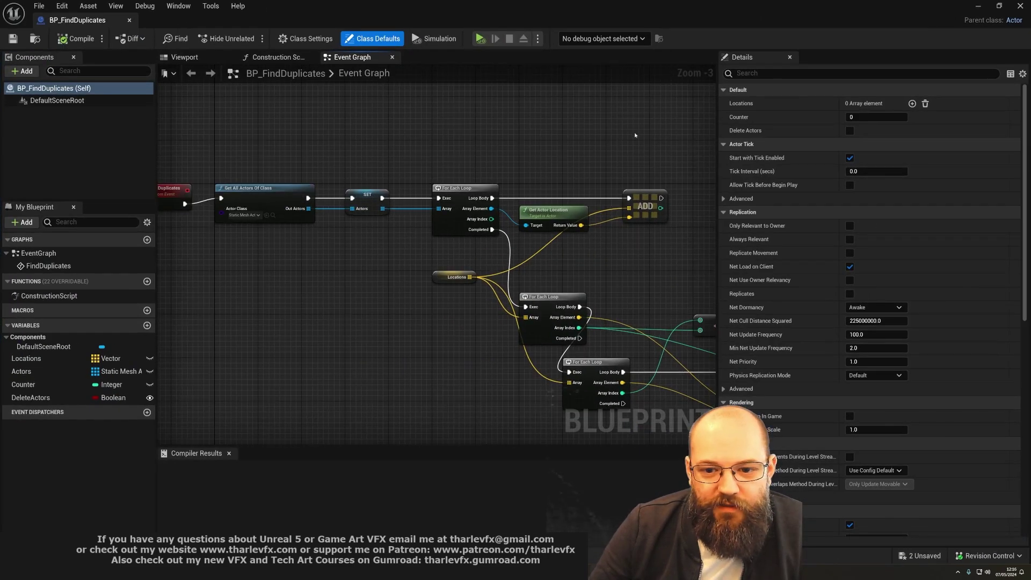
Follow the graph's loop logic through to the Destroy Actor and Set Material nodes.
drag(634, 133, 208, 228)
click(557, 242)
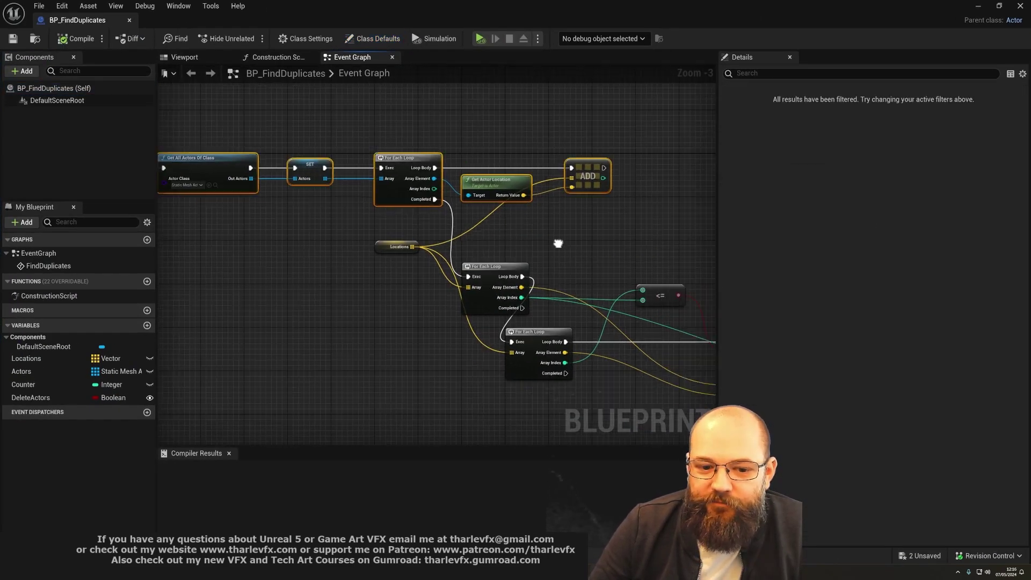
right_drag(557, 242, 344, 155)
click(422, 287)
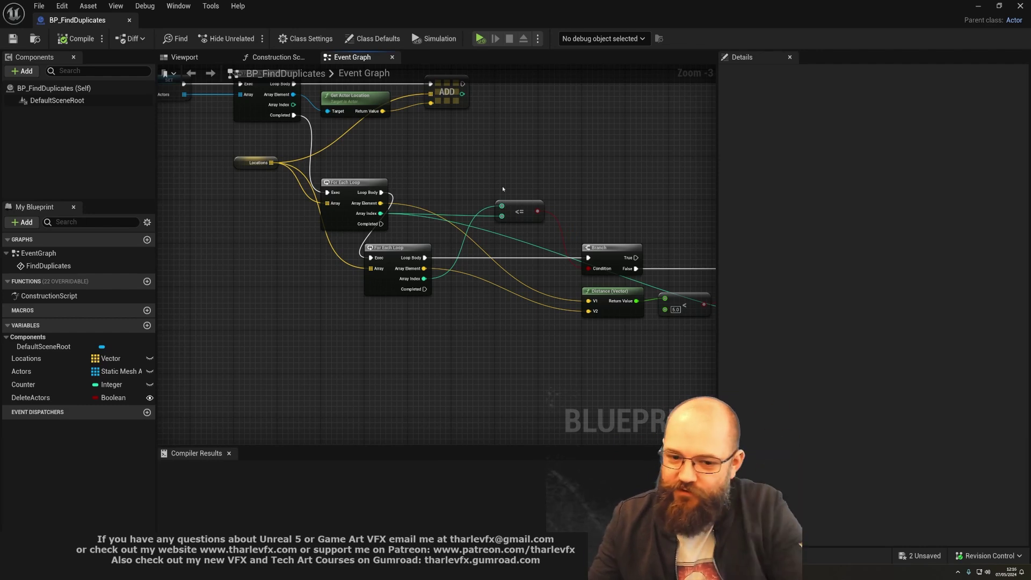
right_drag(502, 186, 251, 167)
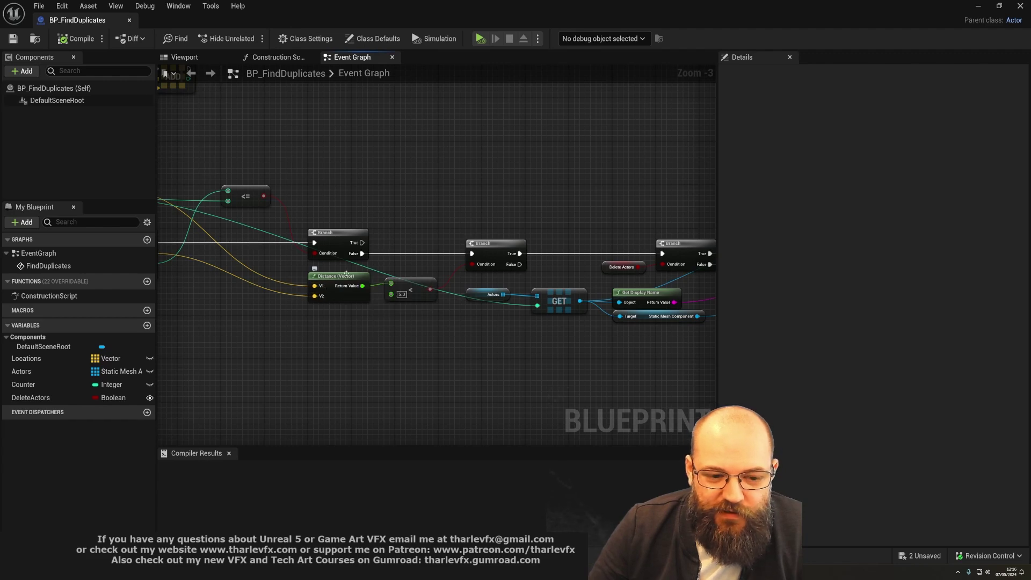
right_drag(666, 269, 415, 265)
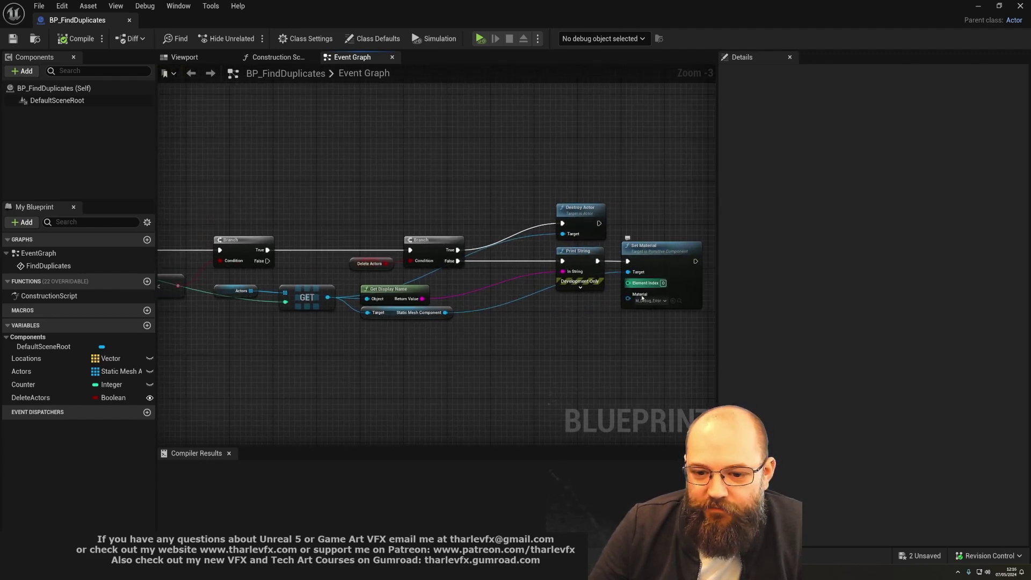
drag(599, 186, 704, 320)
click(373, 175)
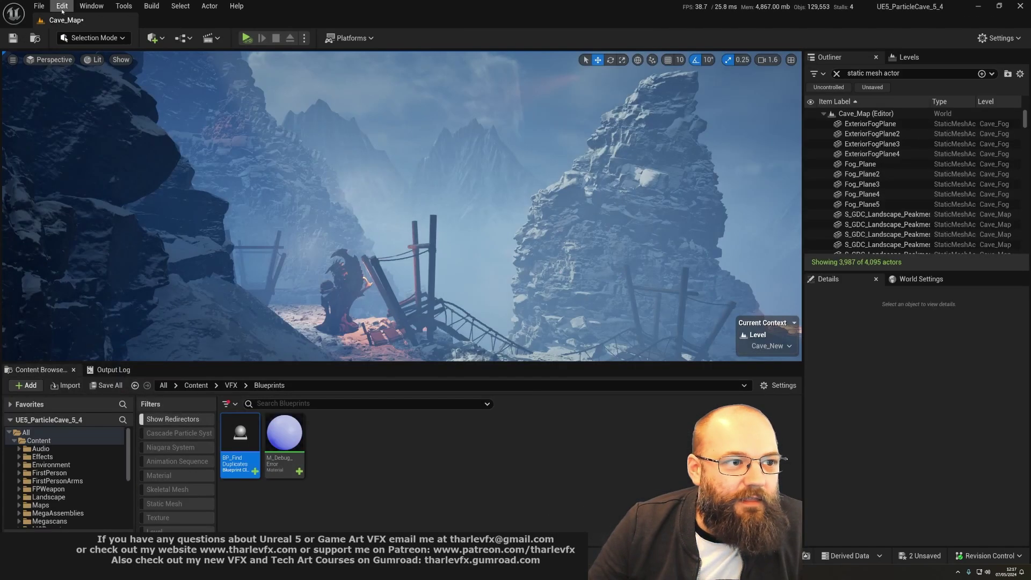
Set Maximum Loop Iteration Count back to 1000000 in Project Settings and close the window.
click(62, 6)
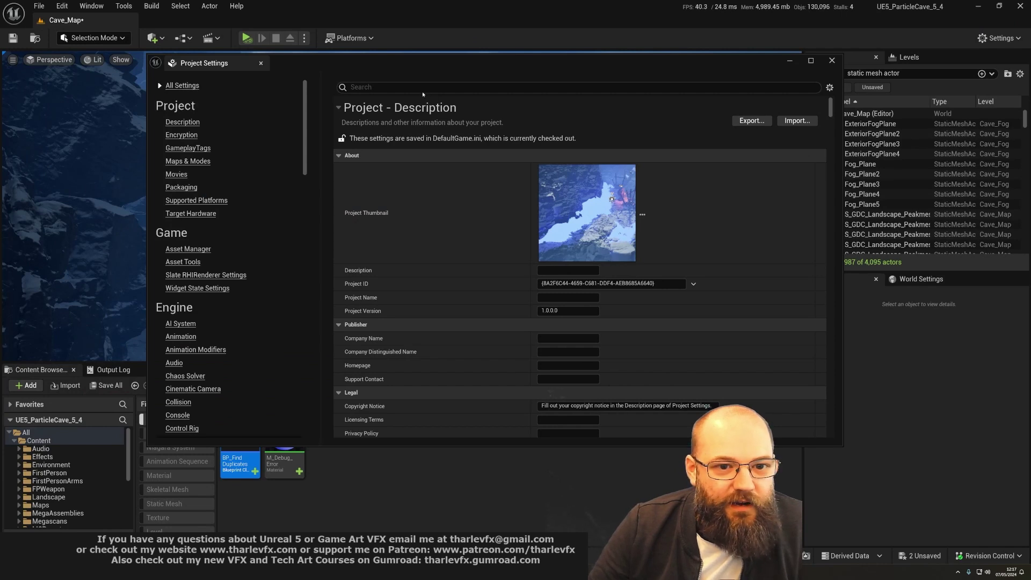
click(415, 89)
text(loop)
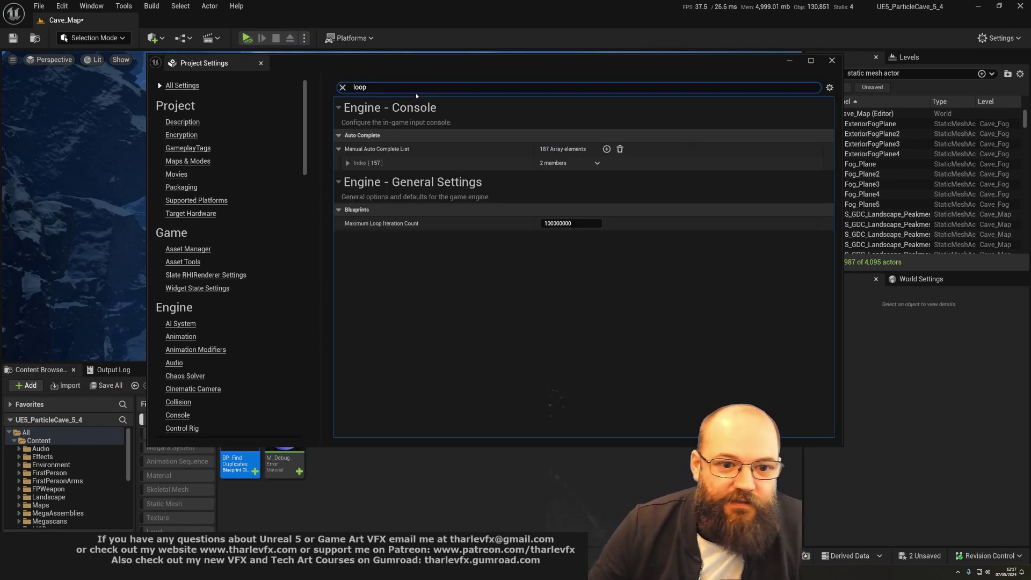
click(582, 225)
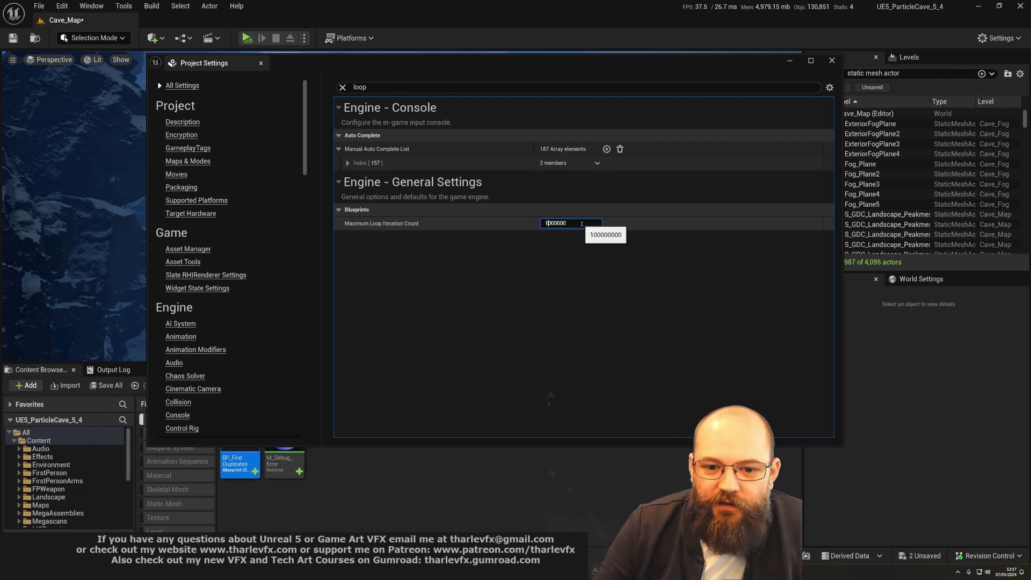
key(Return)
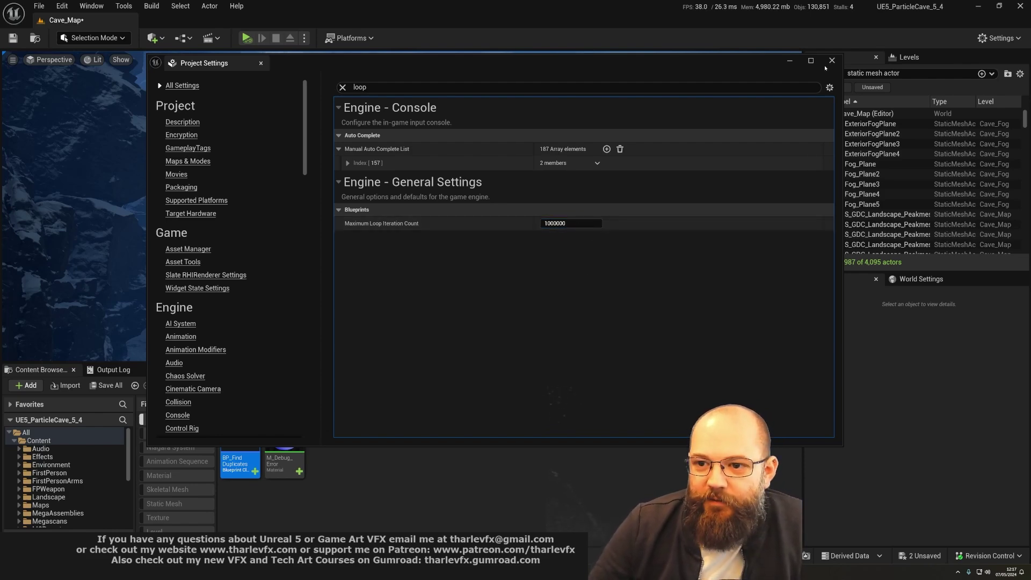
click(832, 60)
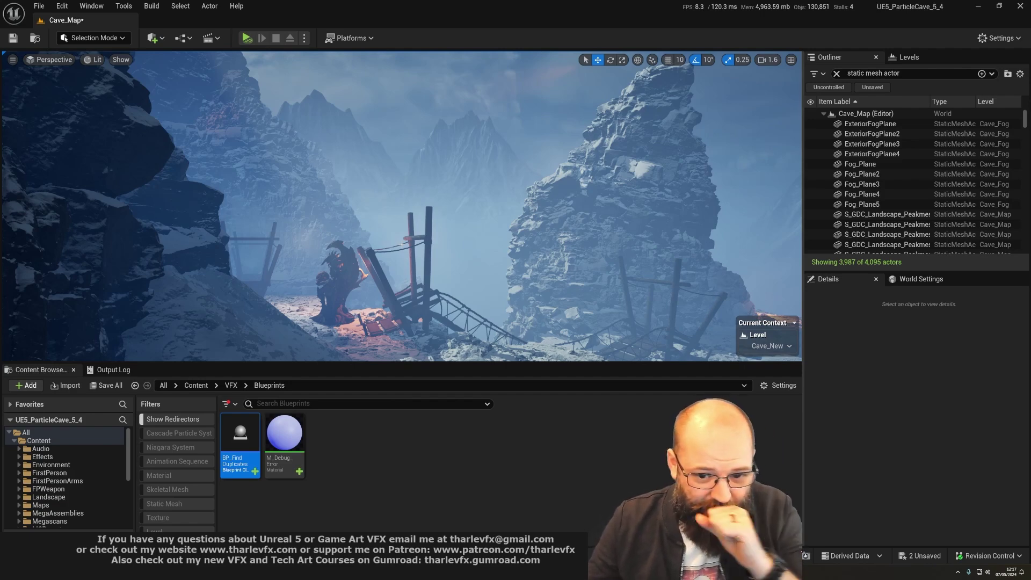
right_drag(507, 252, 508, 253)
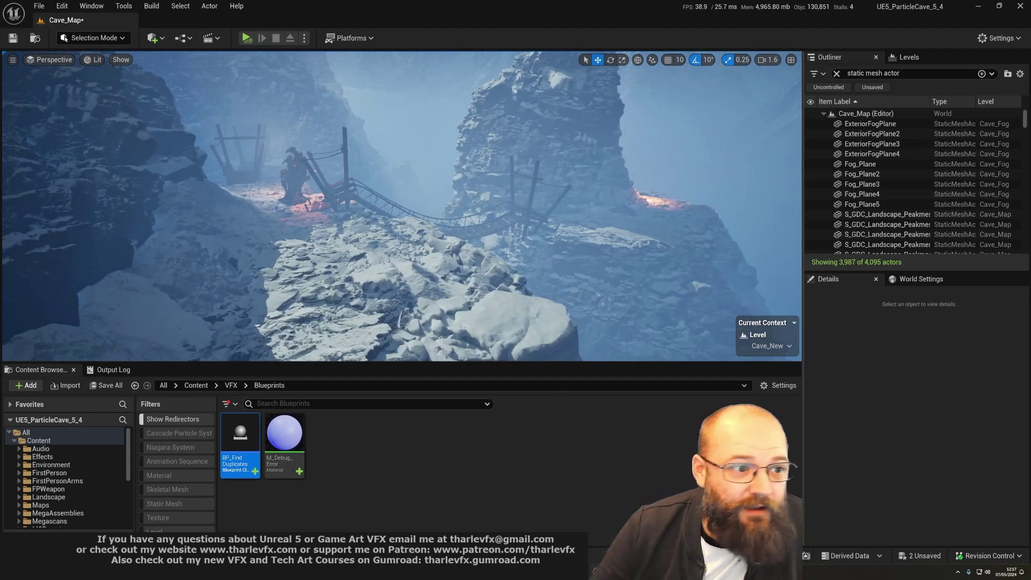
click(92, 59)
mouse_move(143, 220)
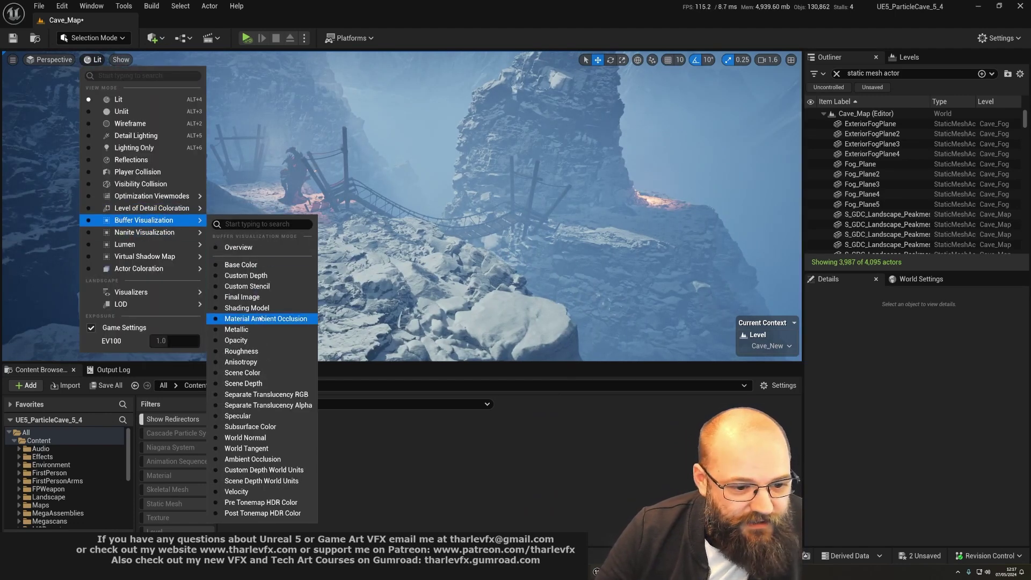
click(246, 308)
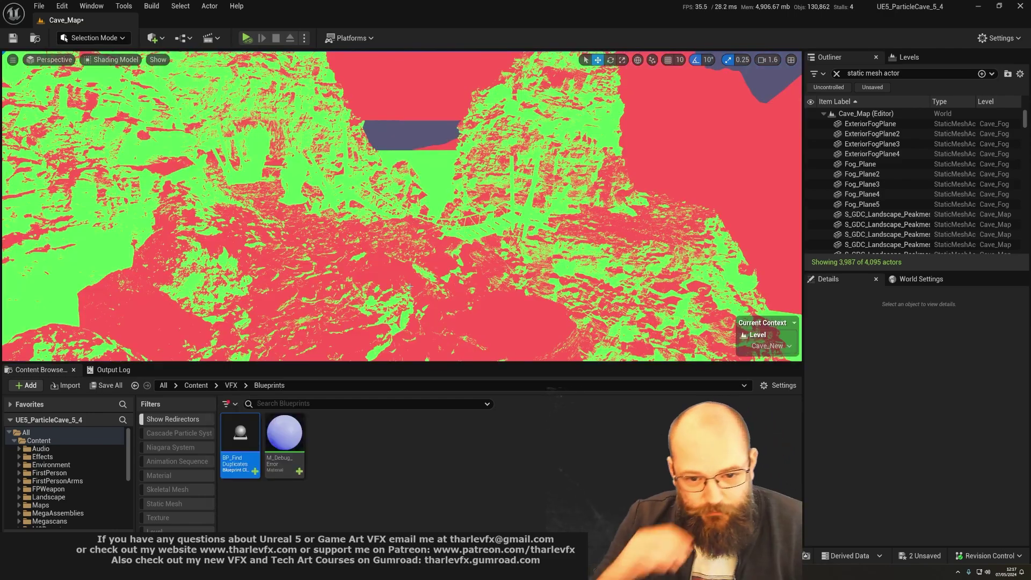
right_drag(409, 286, 604, 191)
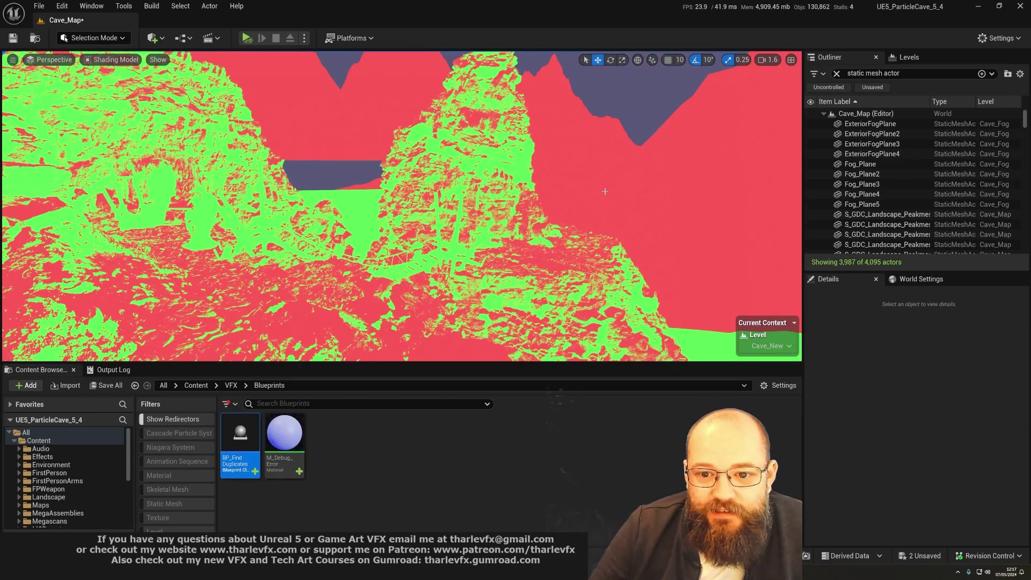
right_drag(678, 166, 638, 162)
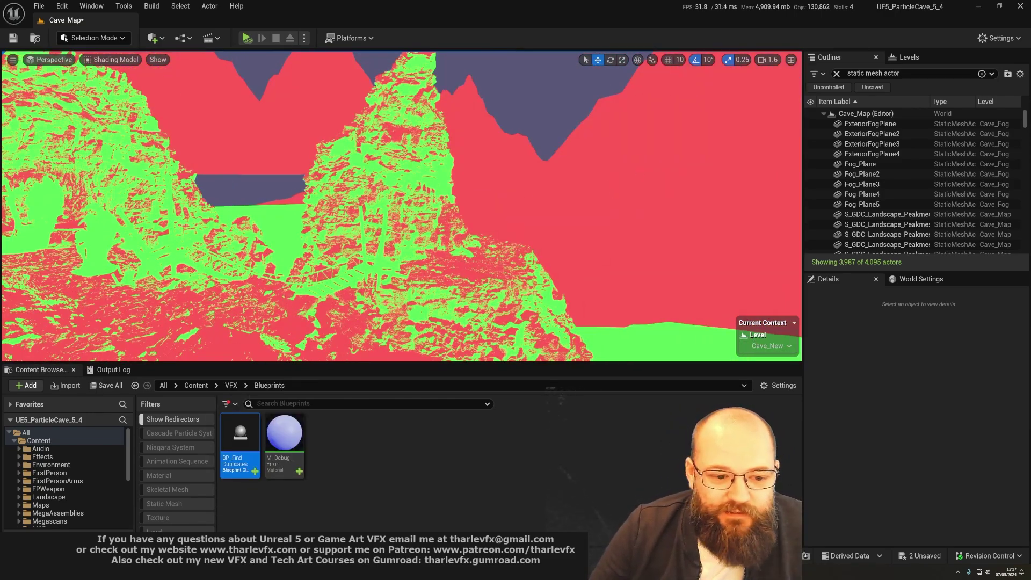
right_drag(403, 242, 355, 265)
right_drag(402, 242, 403, 193)
right_drag(442, 276, 432, 281)
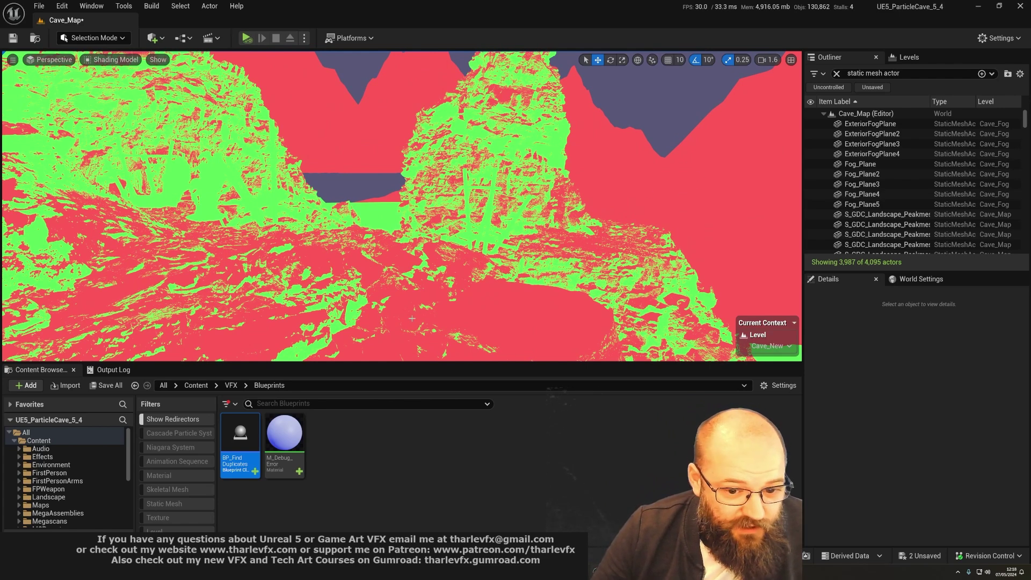
Return the viewport to Lit view and select a rock outcrop over the rocks.
click(115, 59)
click(109, 100)
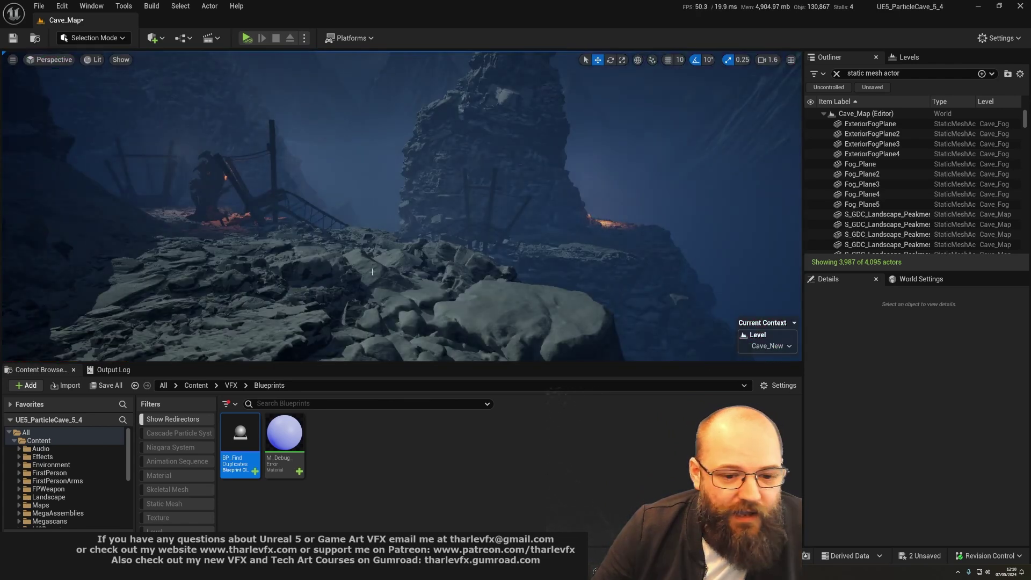
right_drag(497, 308, 451, 306)
key(w)
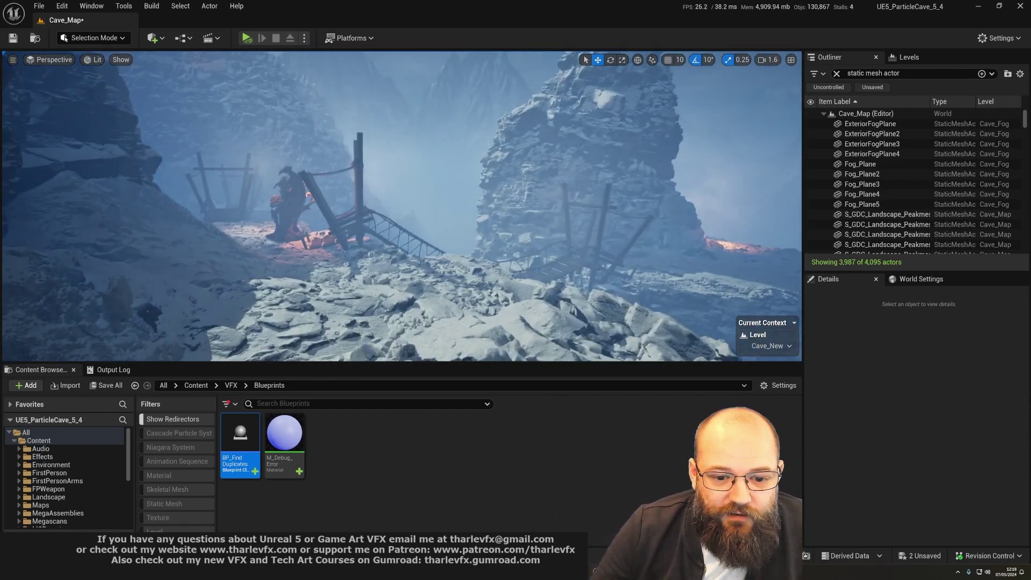
click(451, 306)
scroll(941, 504, down, 1)
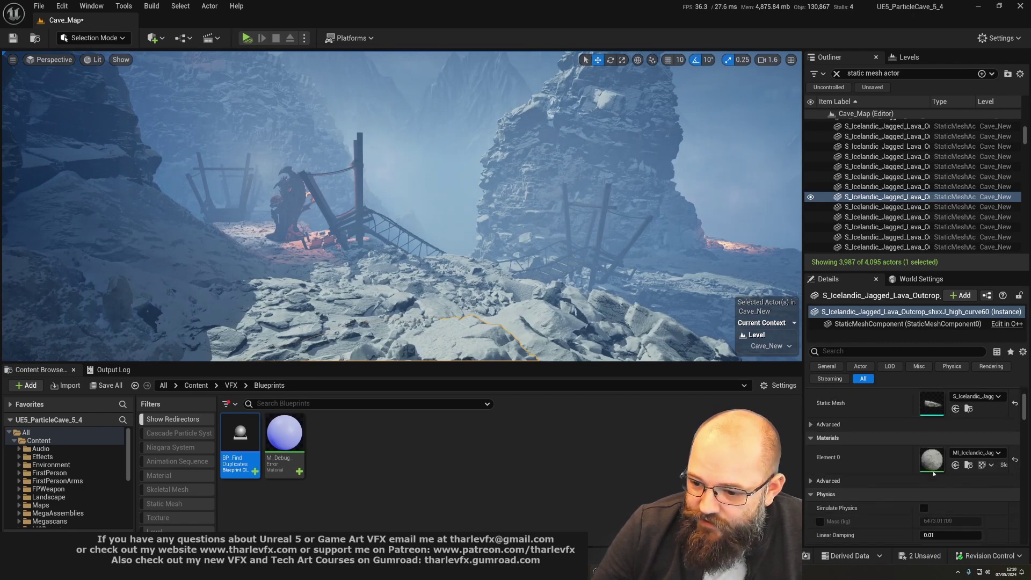
Open the rock's parent material M_MS_Default_Material_VT and confirm its Subsurface shading model.
double_click(934, 512)
scroll(842, 394, down, 5)
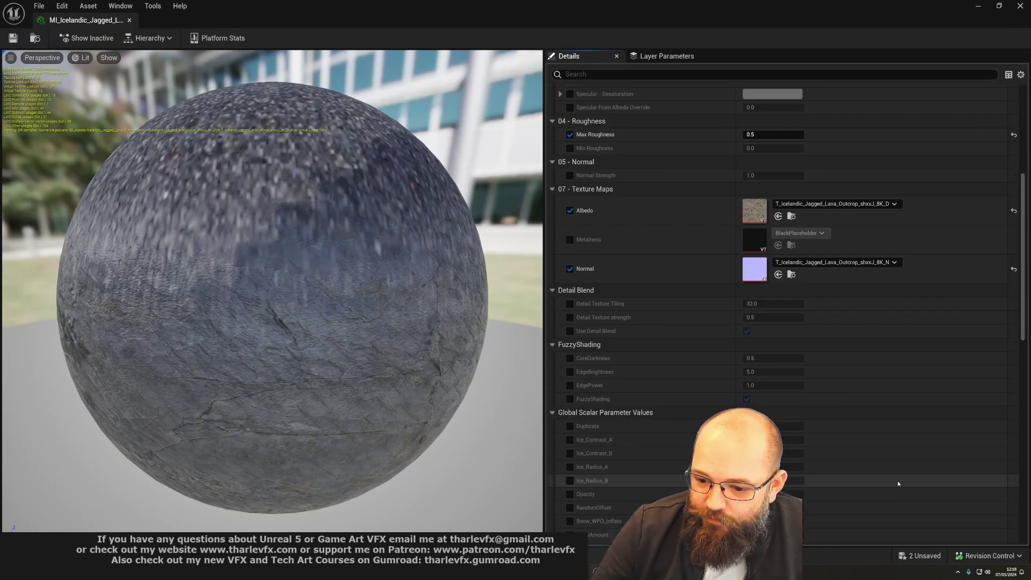
scroll(842, 394, down, 5)
scroll(842, 394, down, 2)
scroll(786, 314, down, 3)
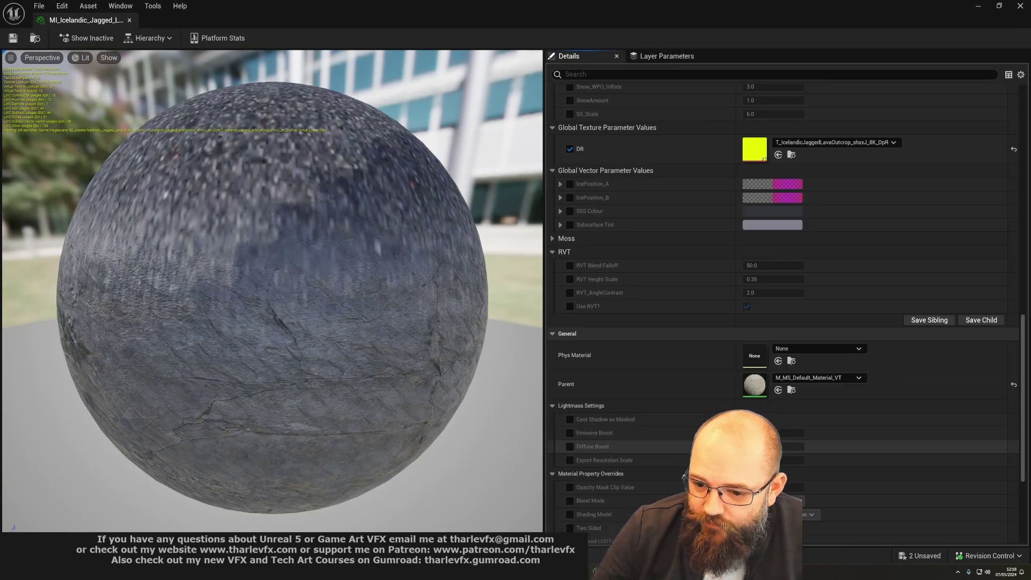
double_click(754, 379)
click(434, 286)
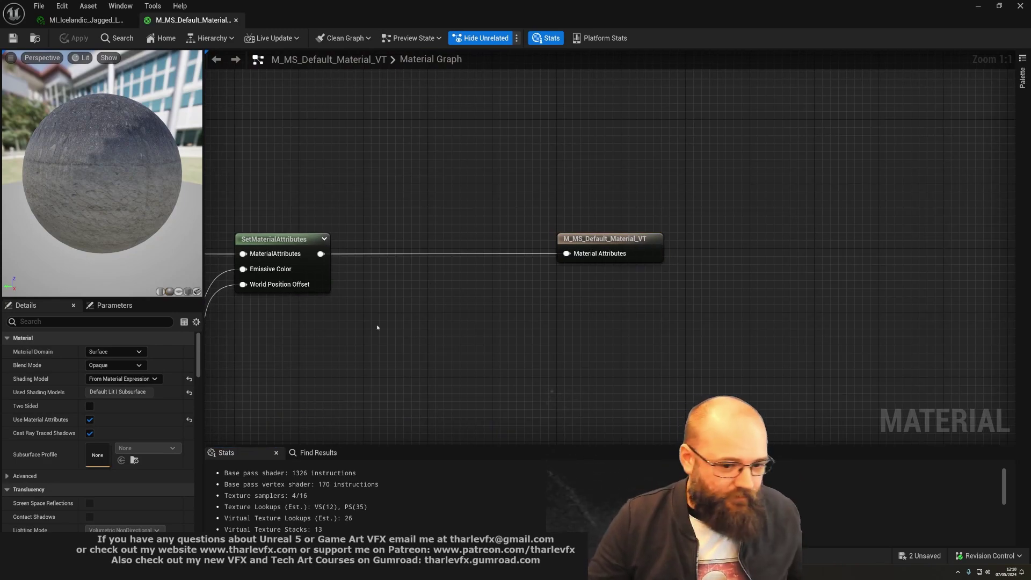
right_drag(434, 283, 502, 318)
scroll(584, 317, down, 4)
right_drag(583, 318, 958, 297)
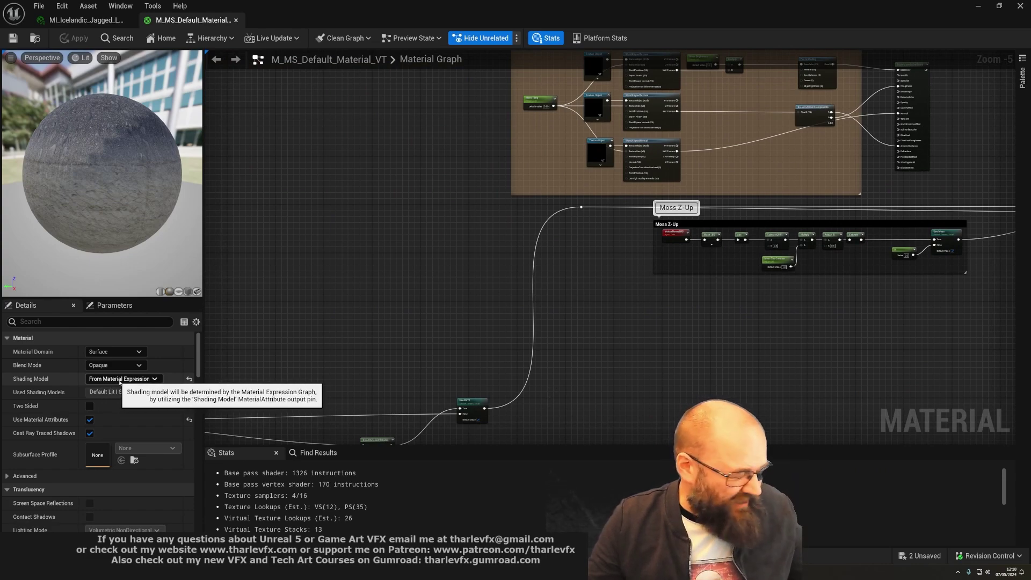
mouse_move(341, 345)
right_down()
mouse_move(559, 192)
mouse_move(833, 220)
right_up()
scroll(417, 347, up, 5)
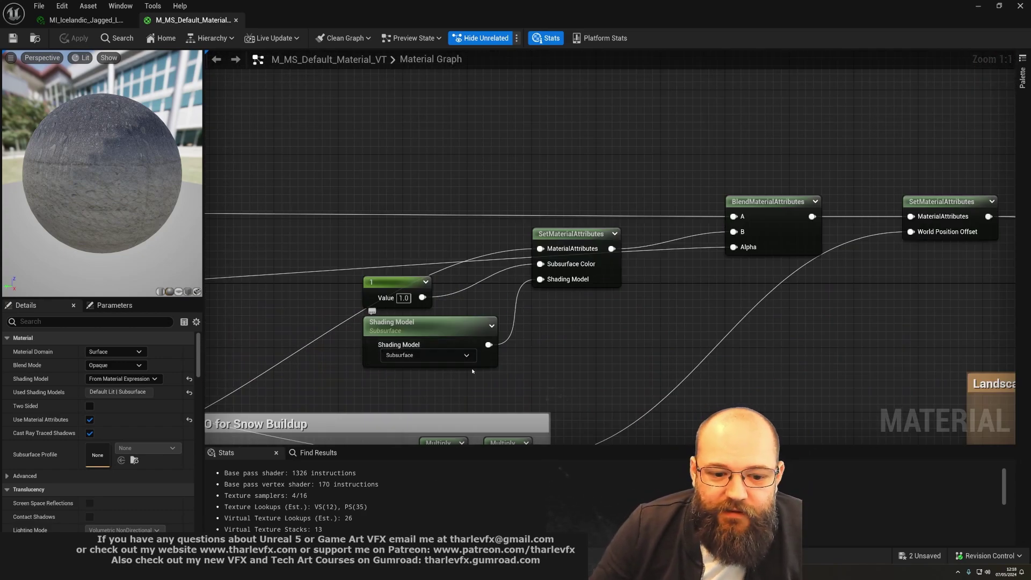
click(440, 355)
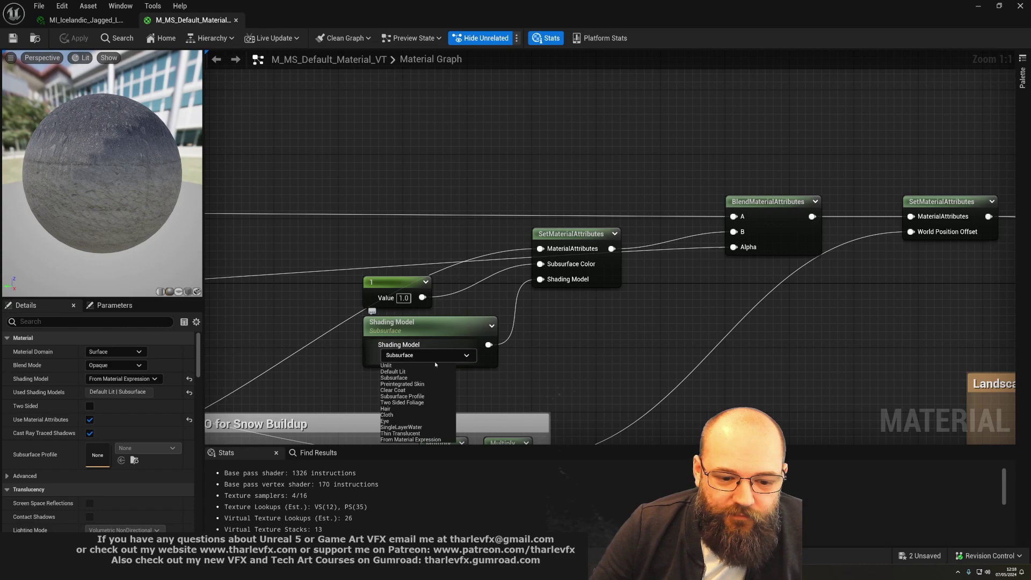
click(591, 355)
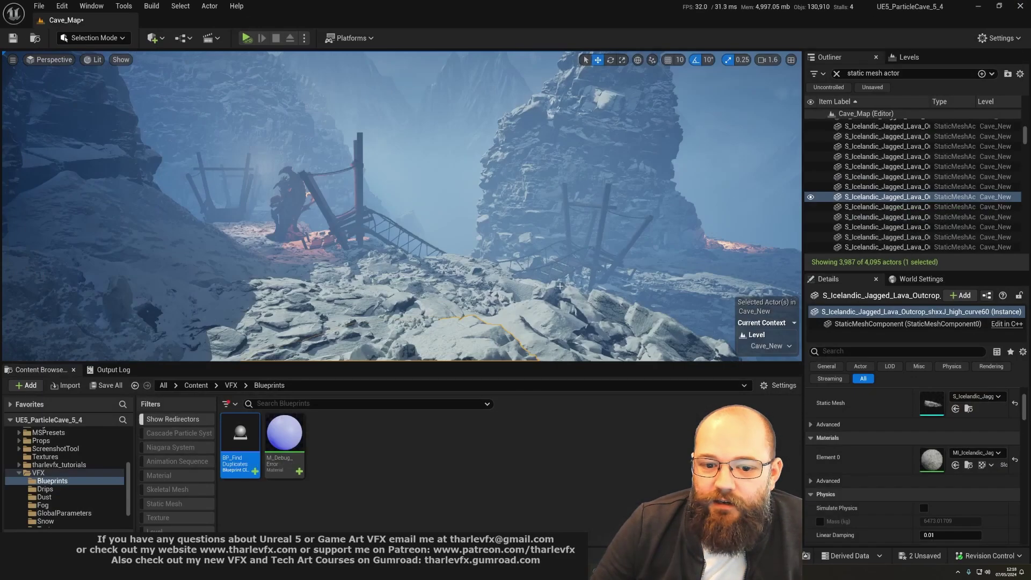
Clear the selection and fly past the rock tower and bridge toward the crevasse.
key(Escape)
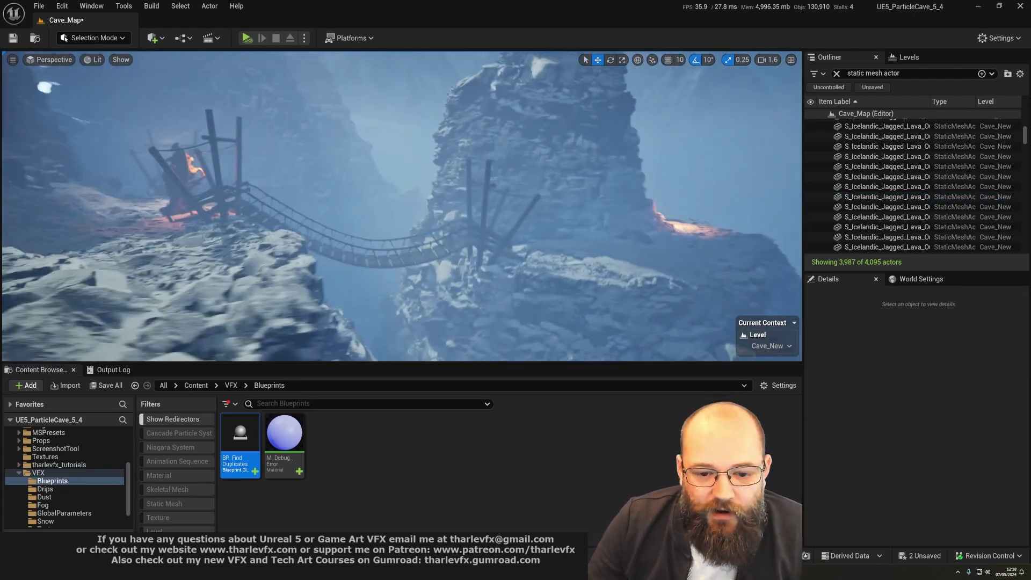
right_drag(443, 241, 442, 239)
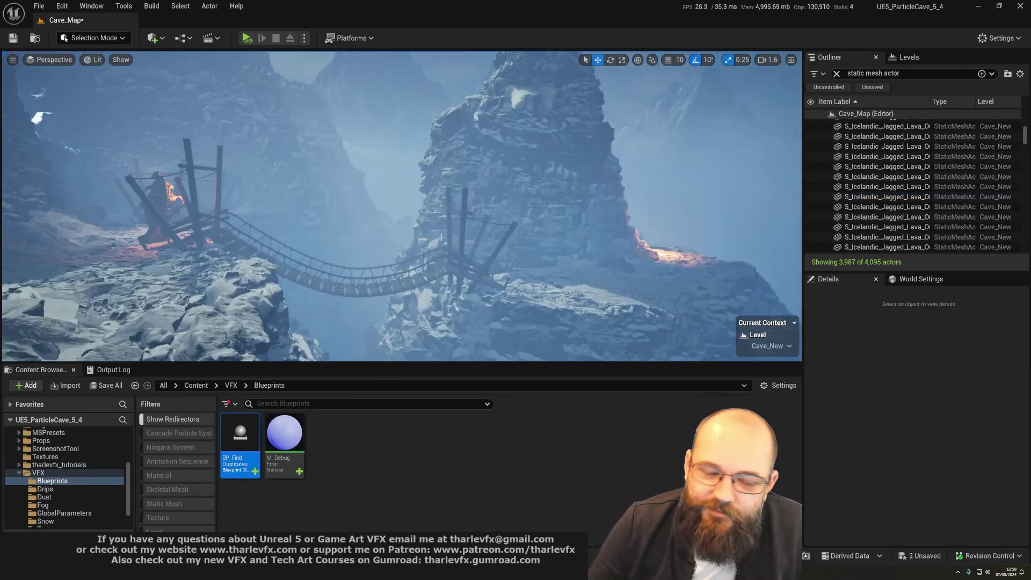
right_drag(388, 205, 389, 205)
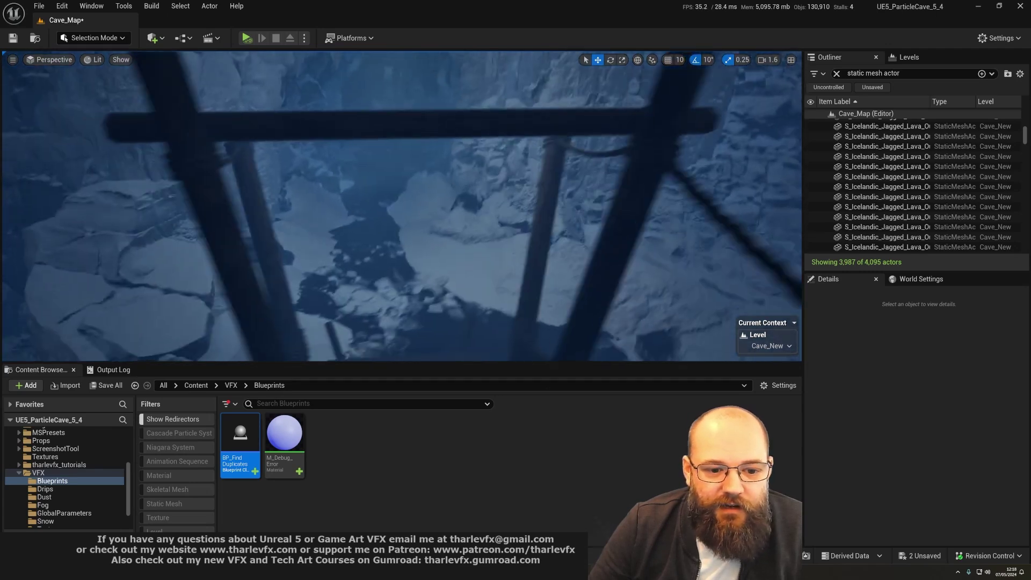
right_drag(431, 275, 430, 276)
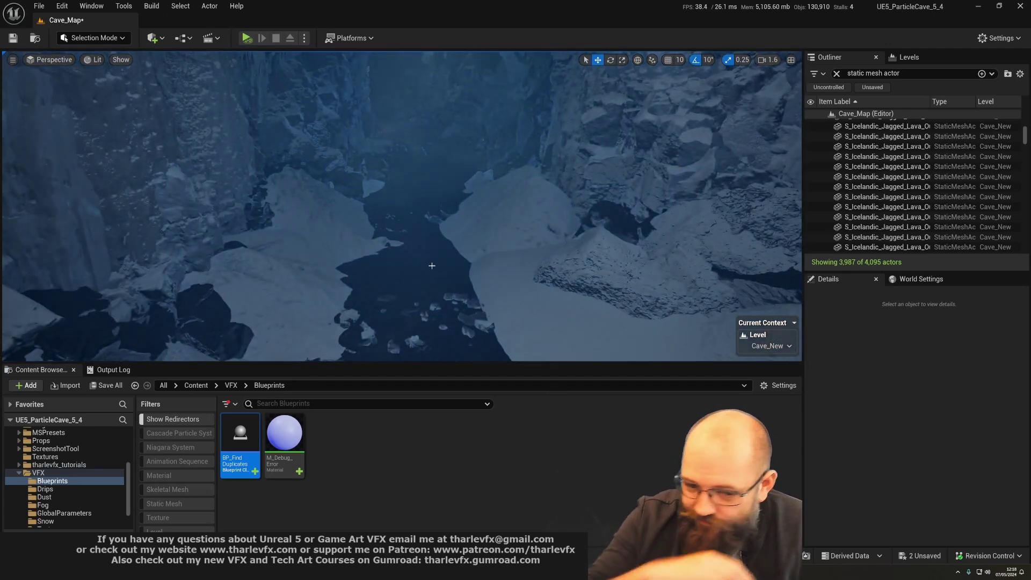
Check a snow embankment mesh, then open the Landscape's material M_Landscape from Details.
click(432, 265)
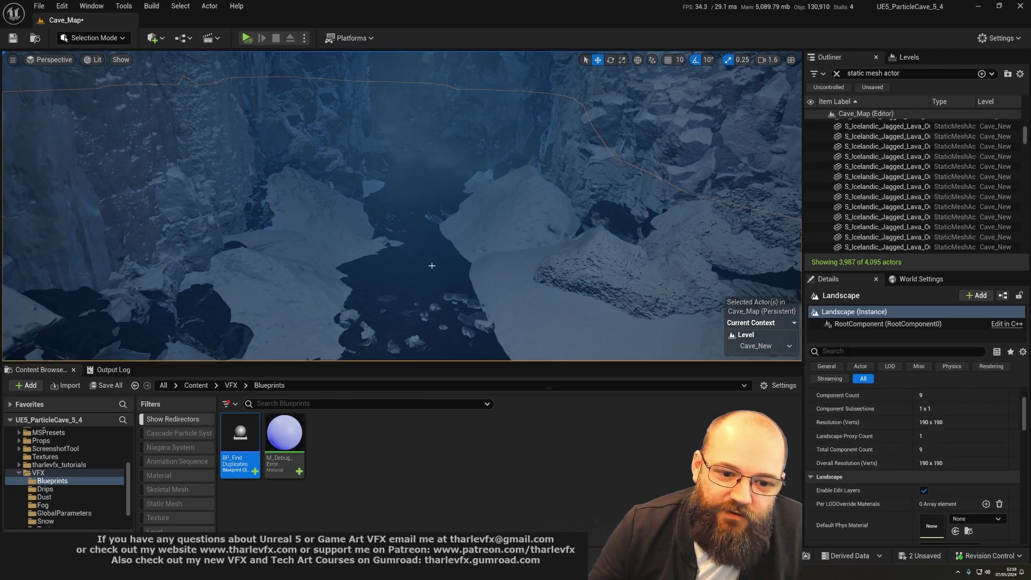
click(521, 292)
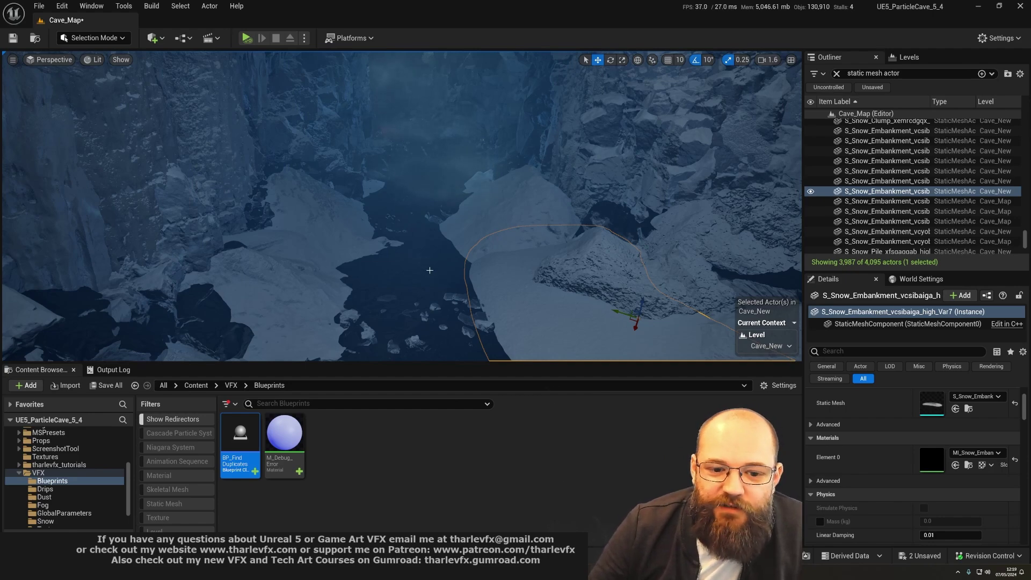
click(429, 270)
scroll(406, 265, up, 3)
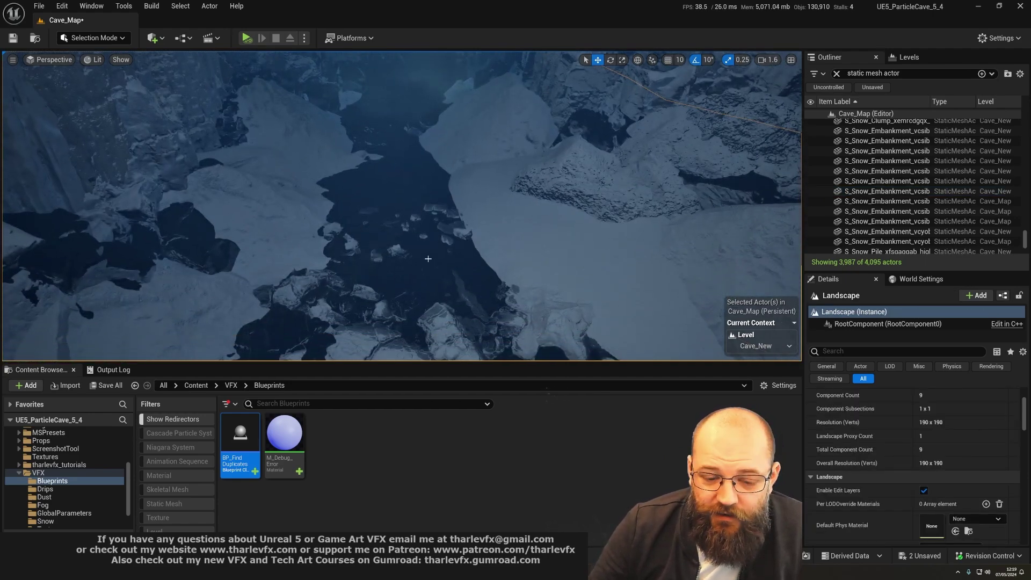
scroll(884, 527, down, 2)
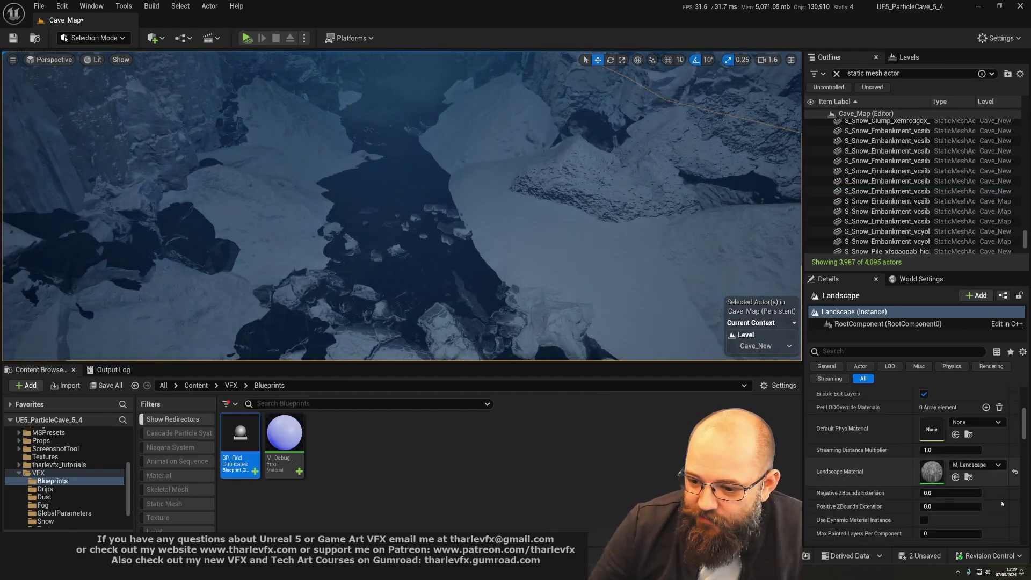
double_click(921, 472)
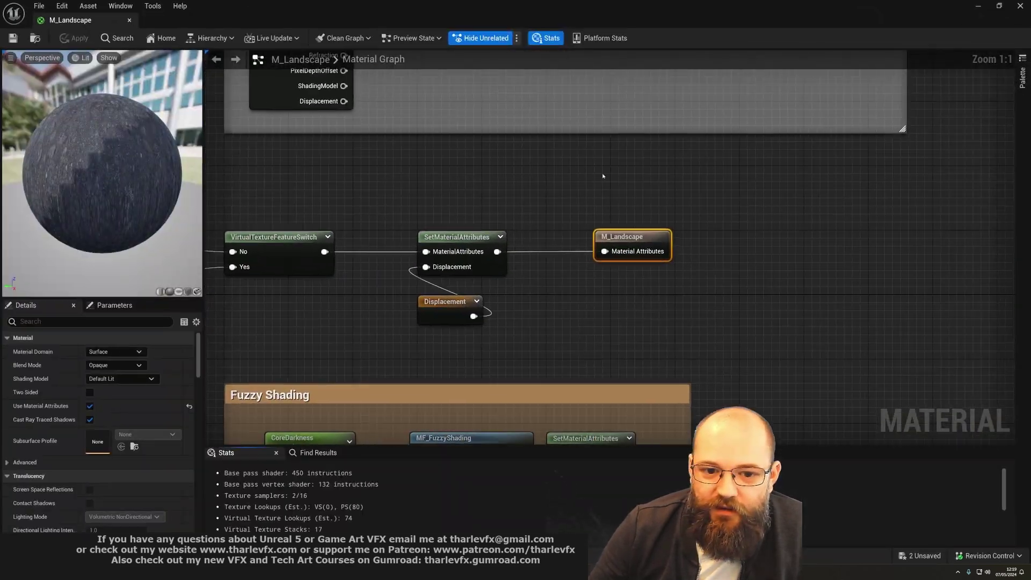
scroll(602, 172, down, 2)
Inspect M_Landscape's Write RVT Data comment and Runtime Virtual Texture Output, then minimize the editor.
right_drag(502, 286, 518, 403)
drag(282, 109, 823, 389)
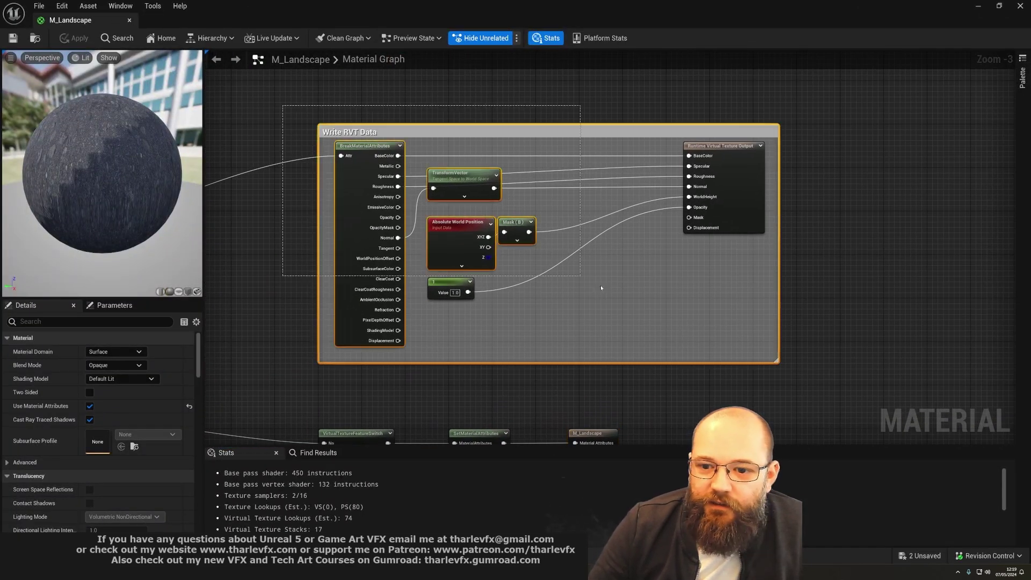
click(824, 376)
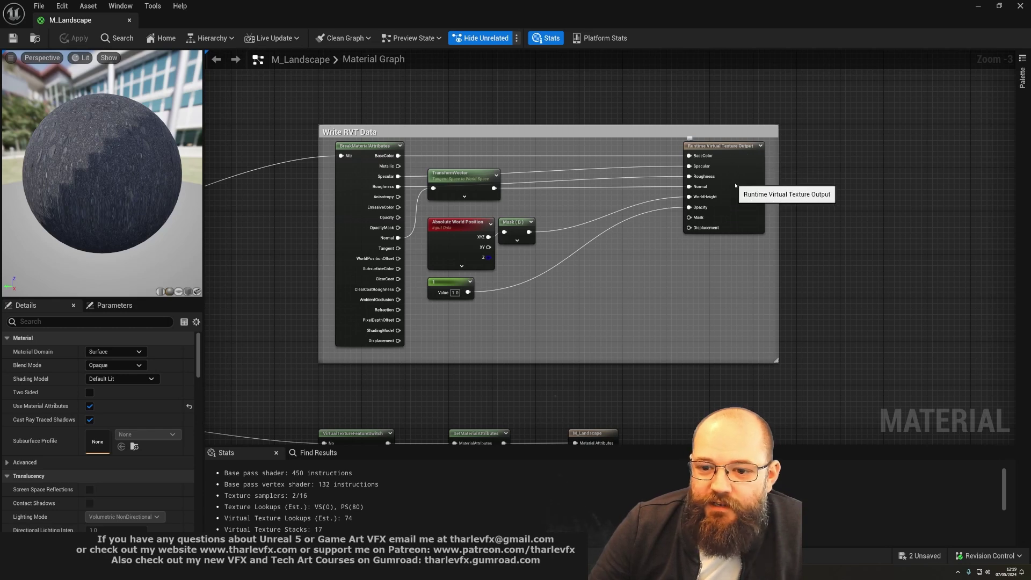
click(727, 209)
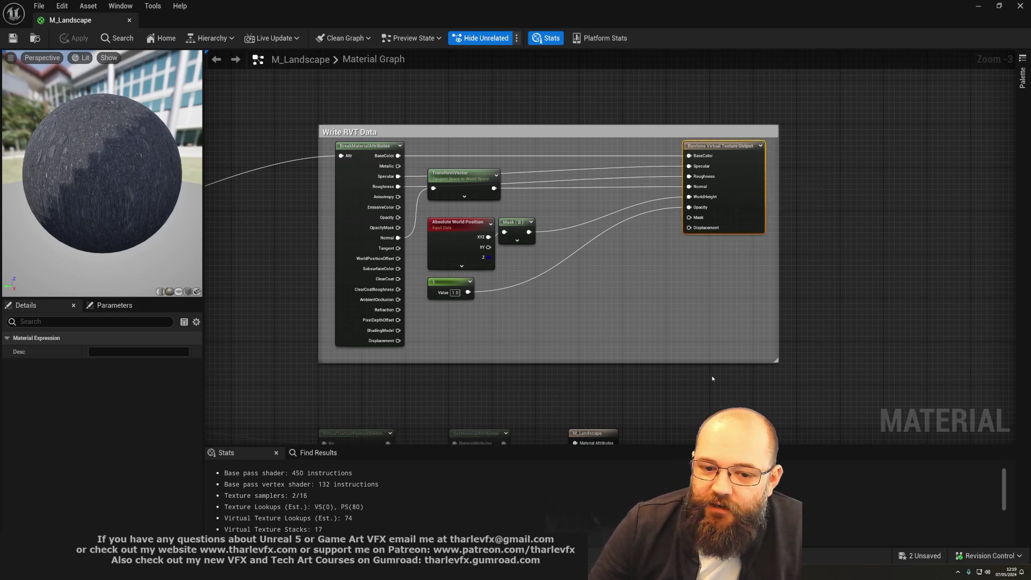
click(875, 304)
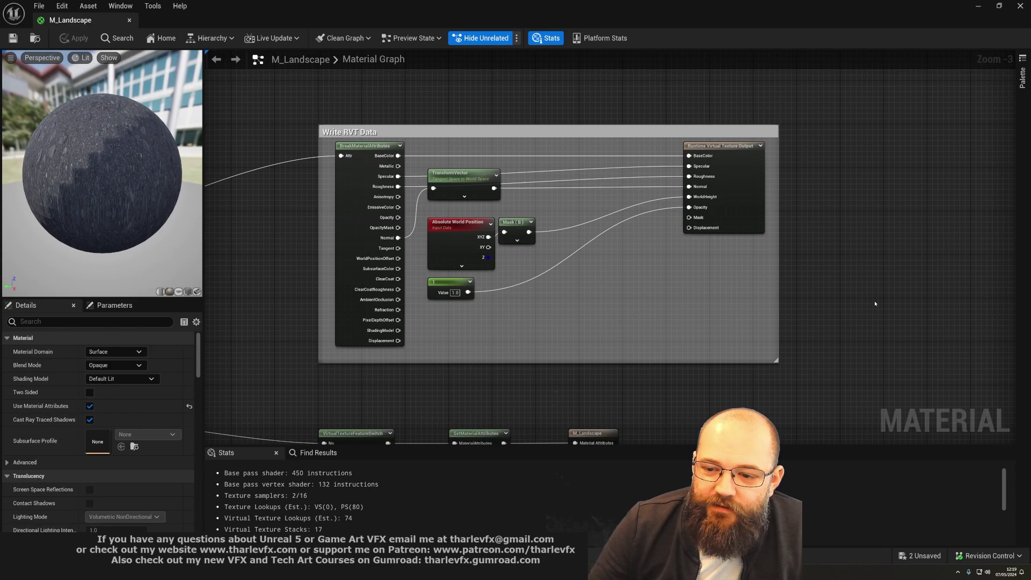
click(978, 6)
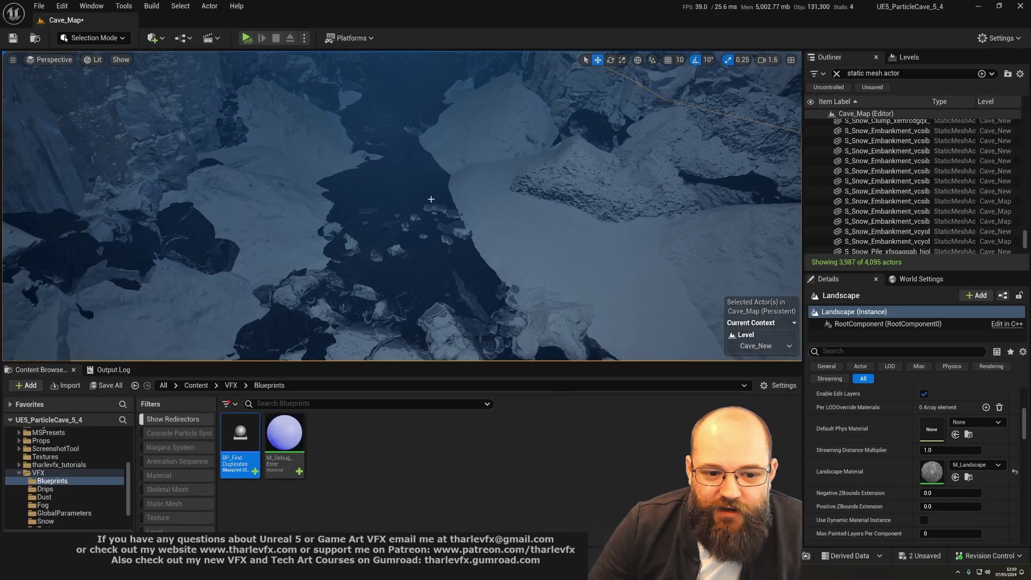
right_drag(379, 212, 380, 212)
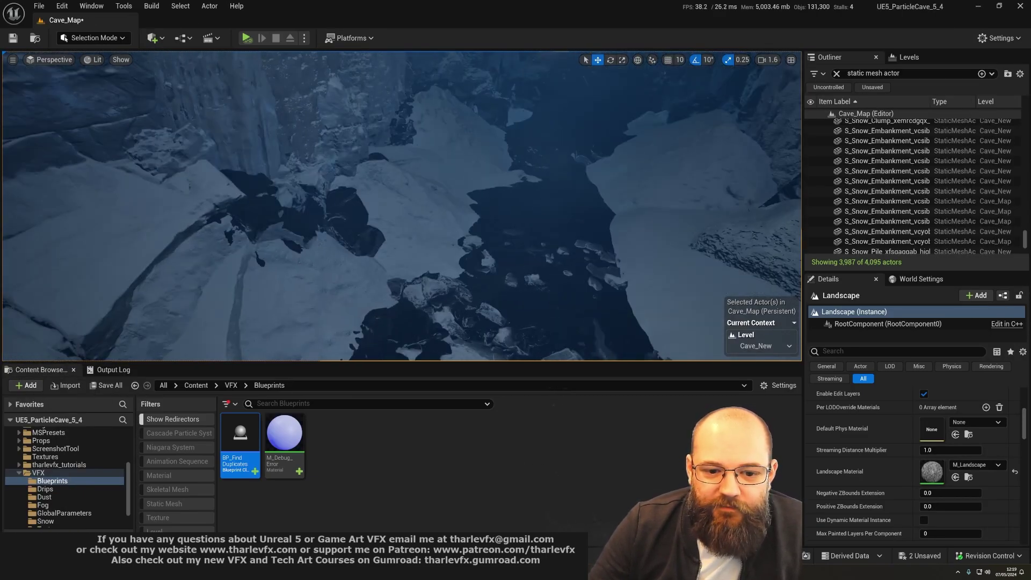
right_drag(524, 209, 524, 209)
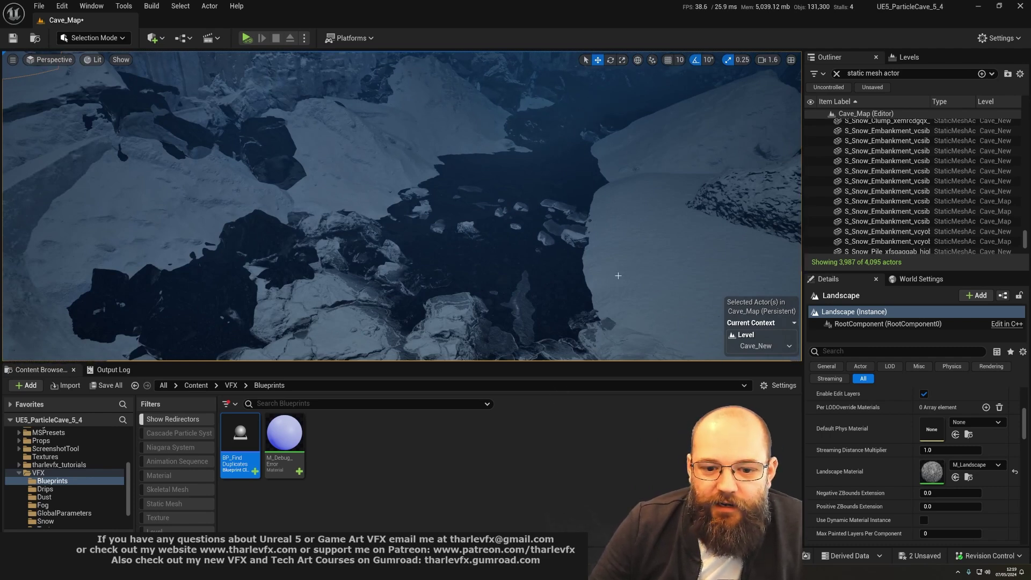
right_drag(633, 300, 633, 300)
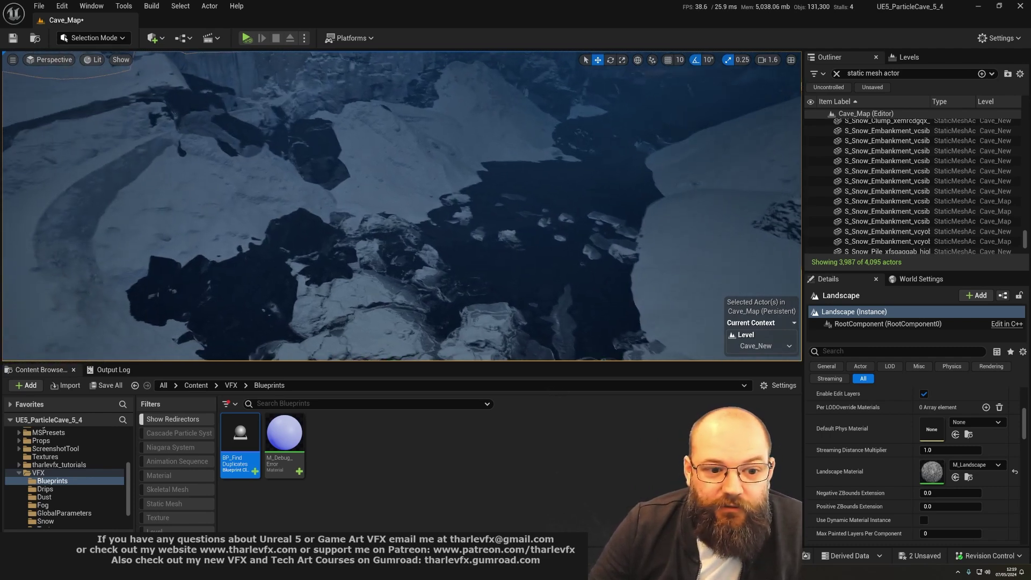
right_drag(639, 95, 639, 96)
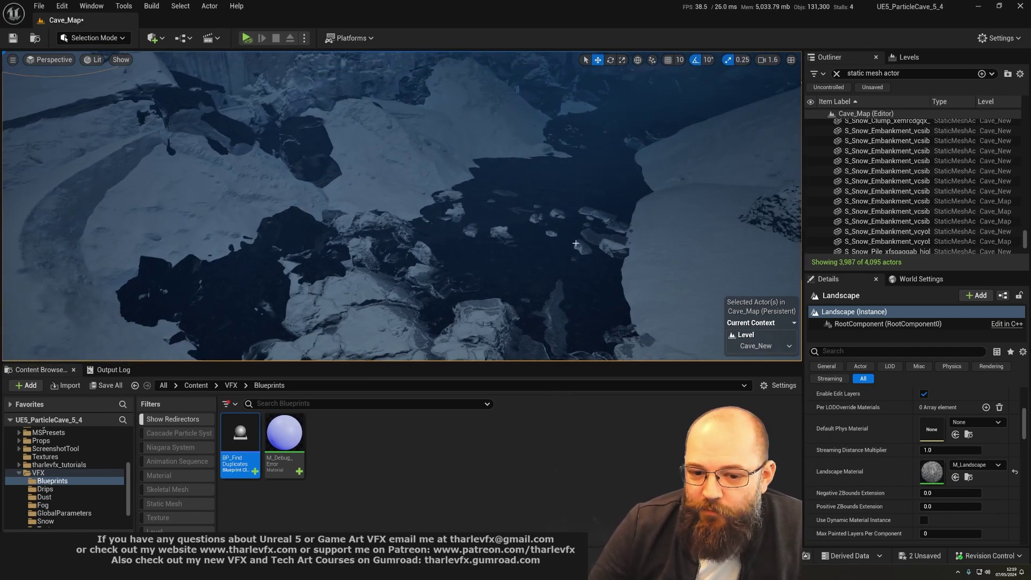
click(393, 121)
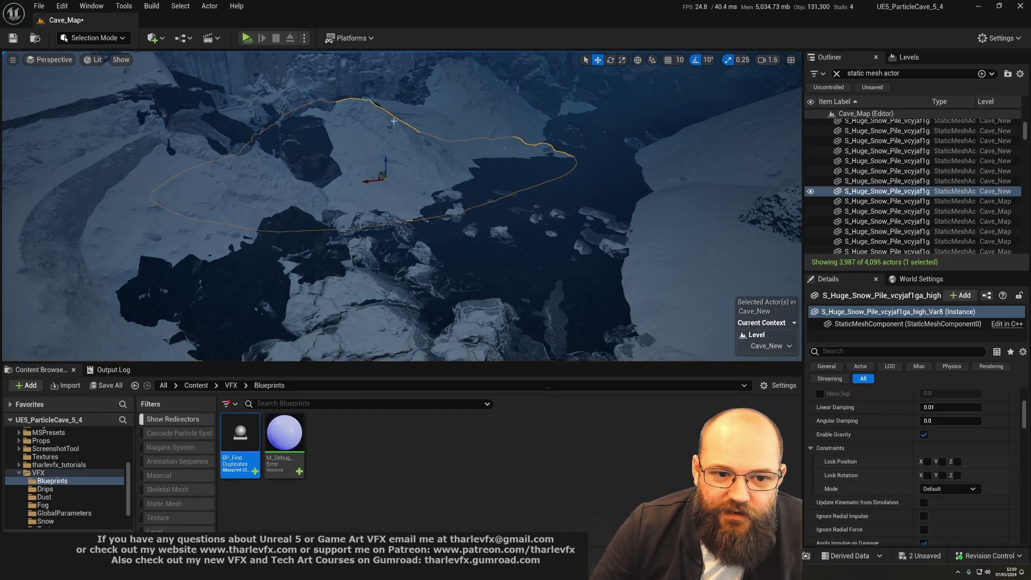
click(161, 266)
click(684, 242)
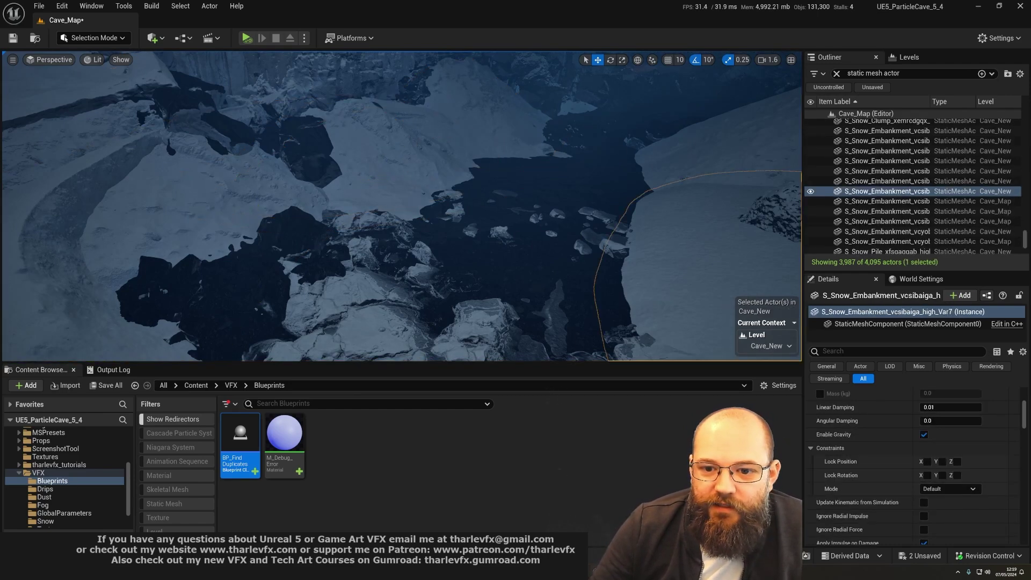
click(636, 242)
key(Escape)
right_drag(590, 261, 564, 226)
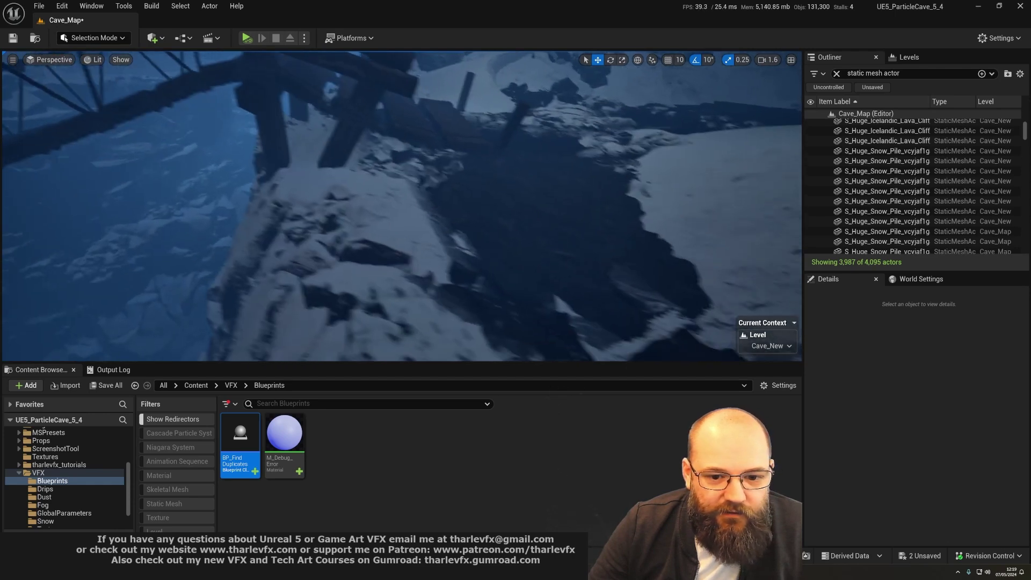
right_drag(466, 267, 466, 266)
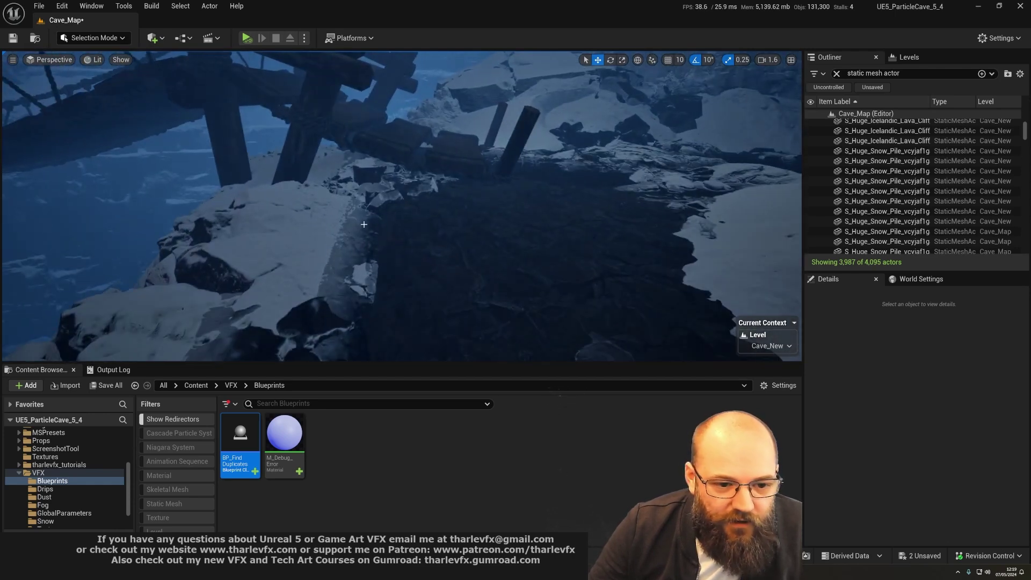
click(412, 249)
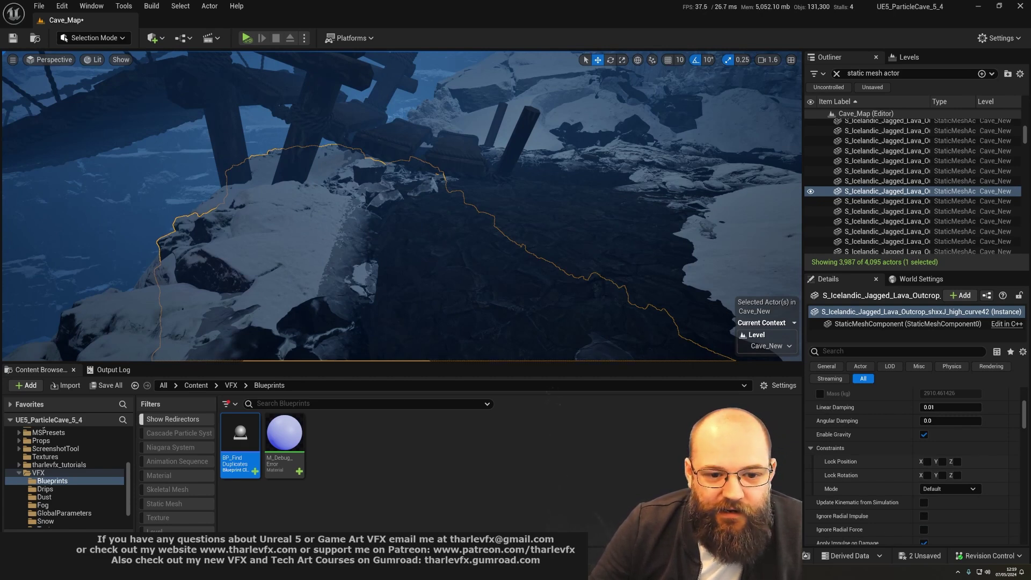
click(449, 251)
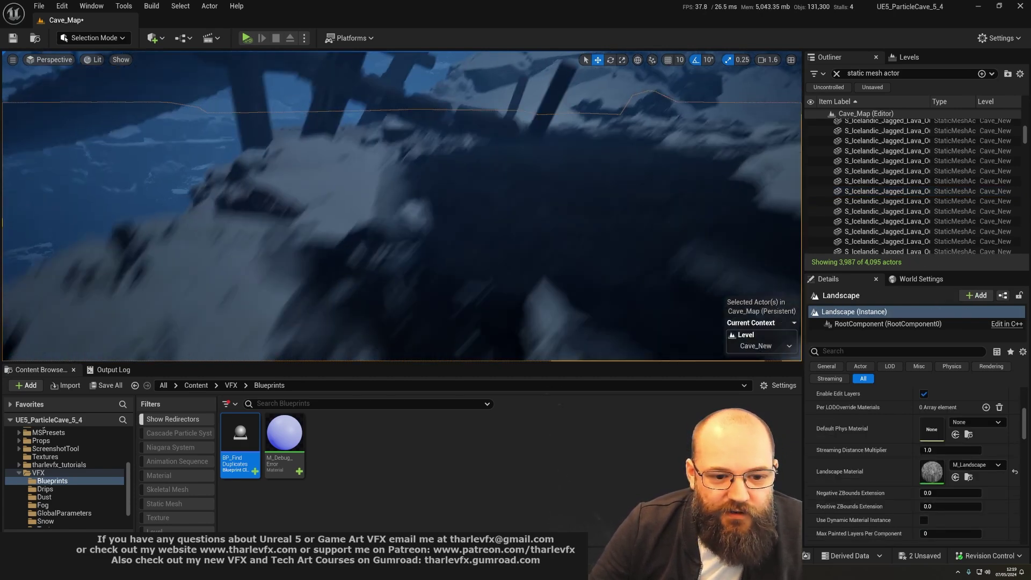
right_drag(347, 248, 386, 259)
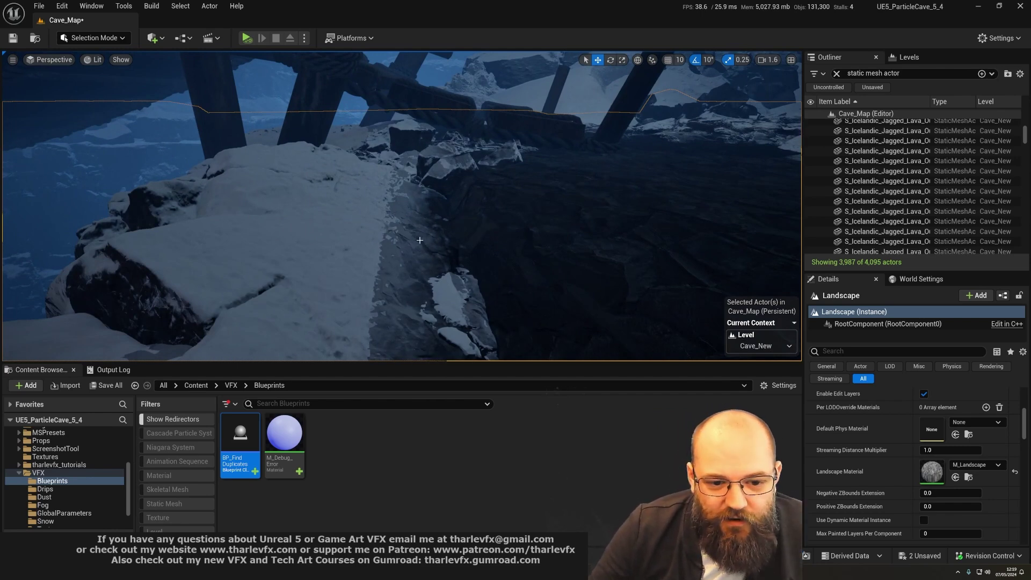
right_drag(419, 239, 441, 217)
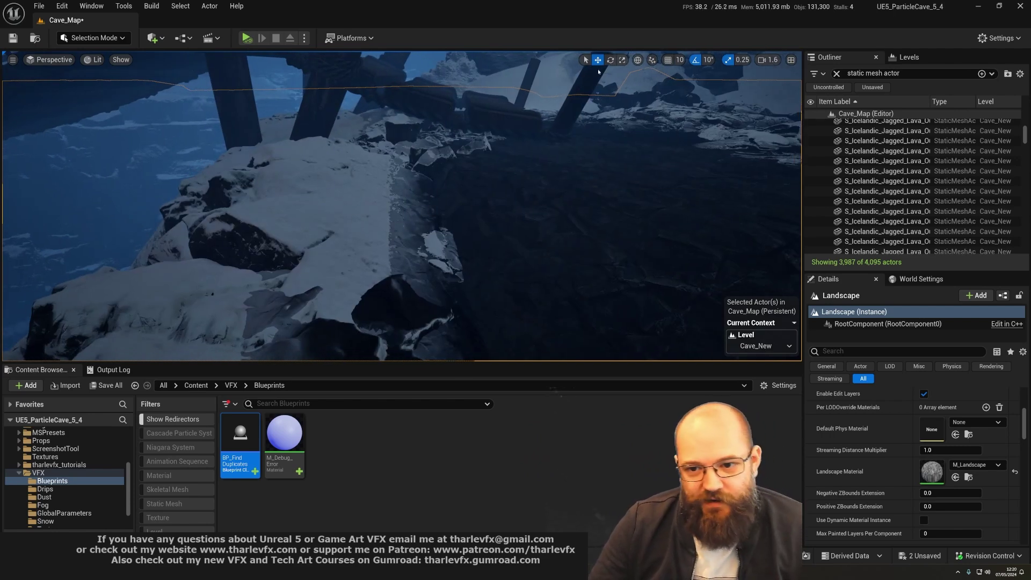
key(Escape)
mouse_move(500, 251)
right_down()
mouse_move(338, 160)
mouse_move(549, 123)
right_up()
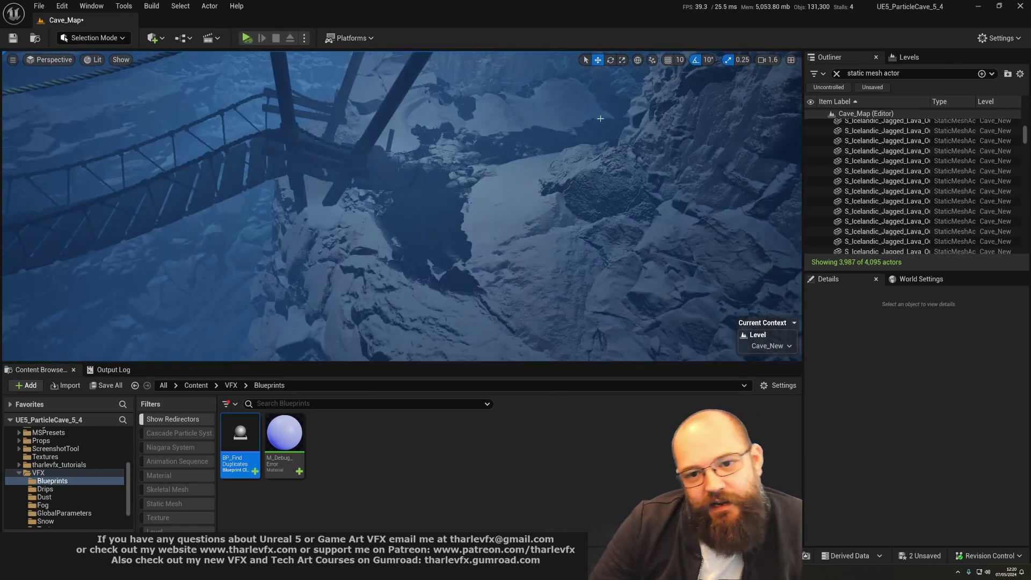
click(564, 142)
click(510, 160)
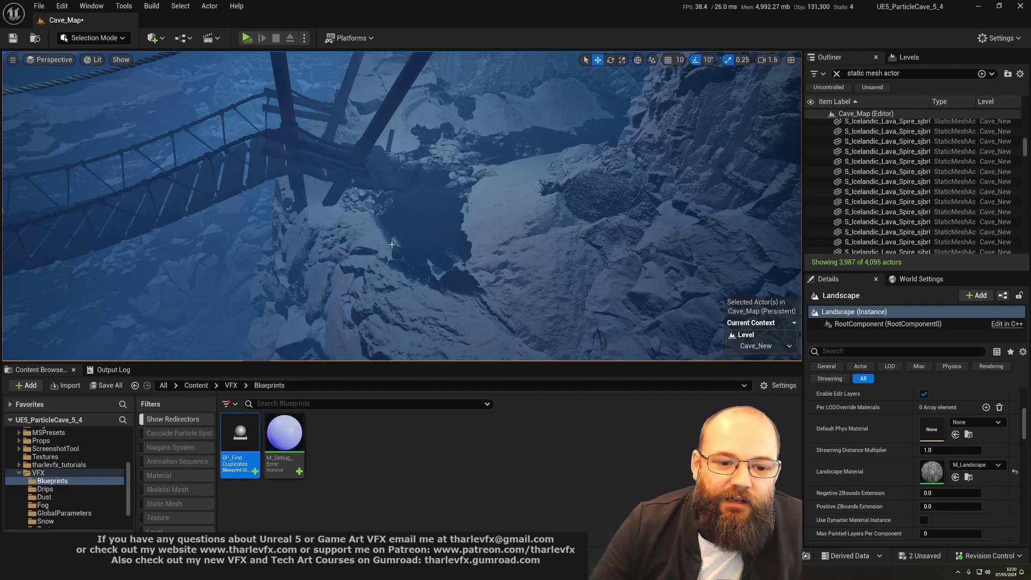
right_drag(513, 126, 512, 127)
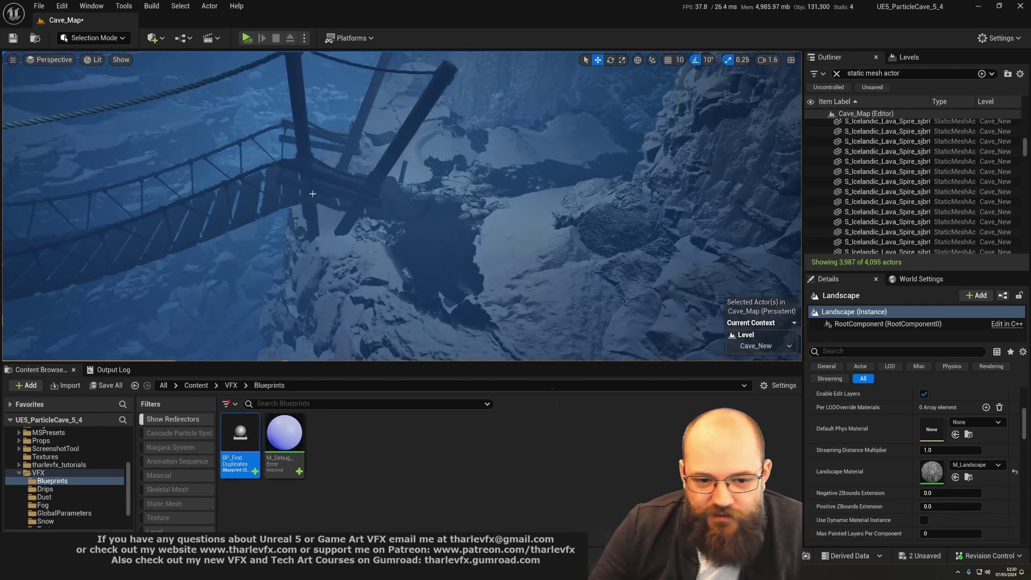
right_drag(421, 280, 421, 280)
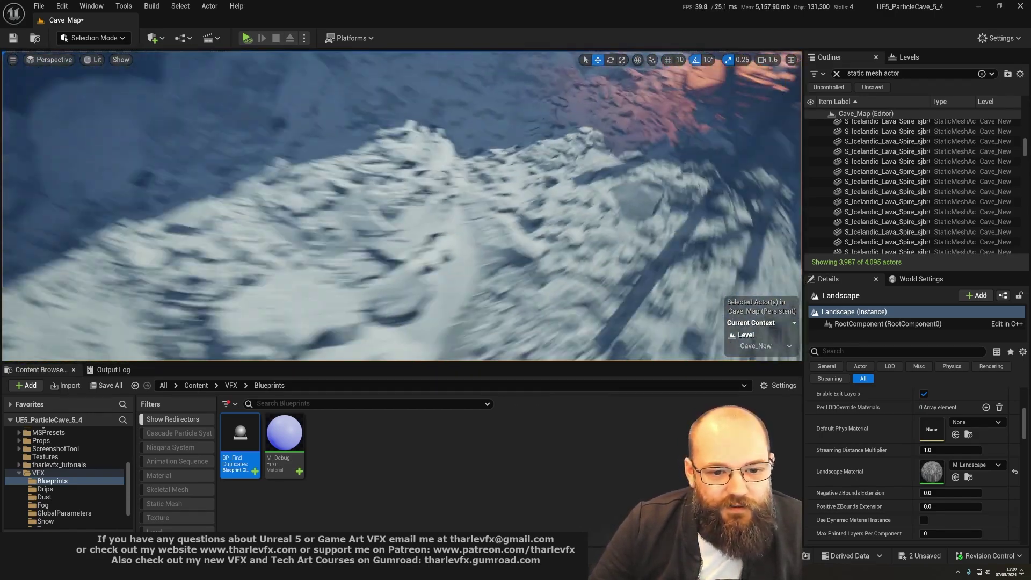
Select a snow embankment mesh, fly to the rope bridge, and switch to Chrome.
click(421, 280)
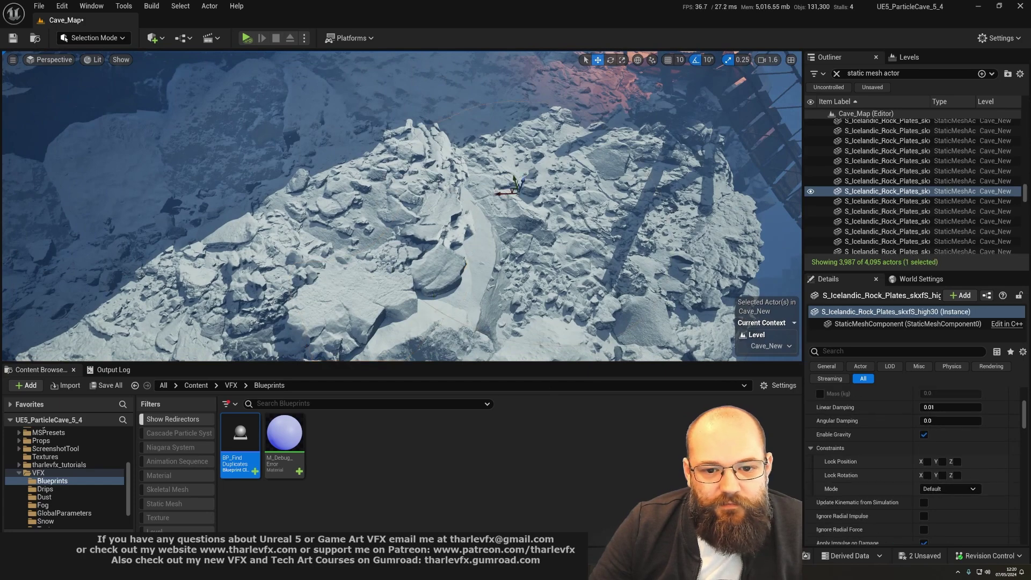
click(421, 279)
right_drag(420, 279, 421, 279)
key(Escape)
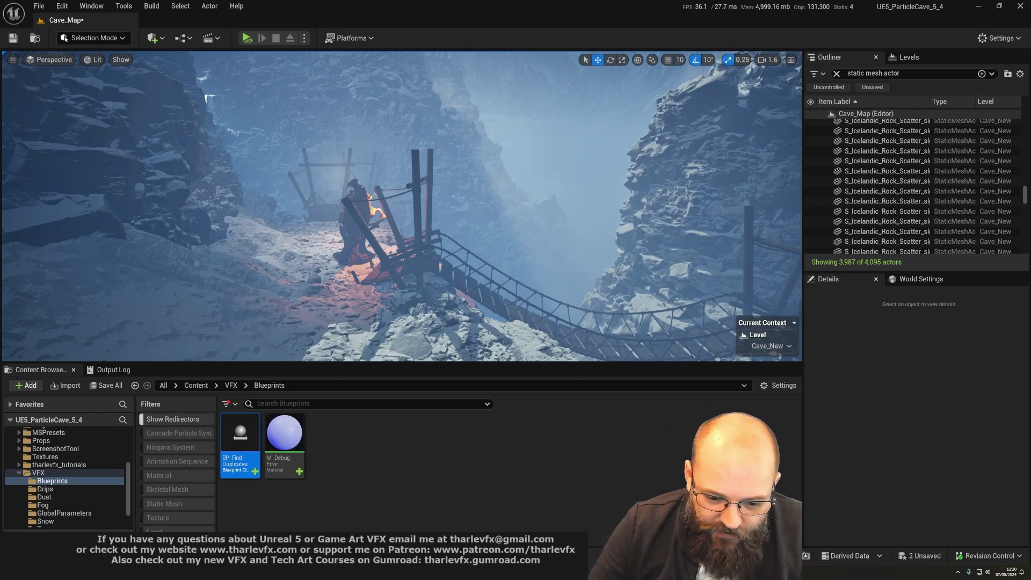
key(alt+Tab)
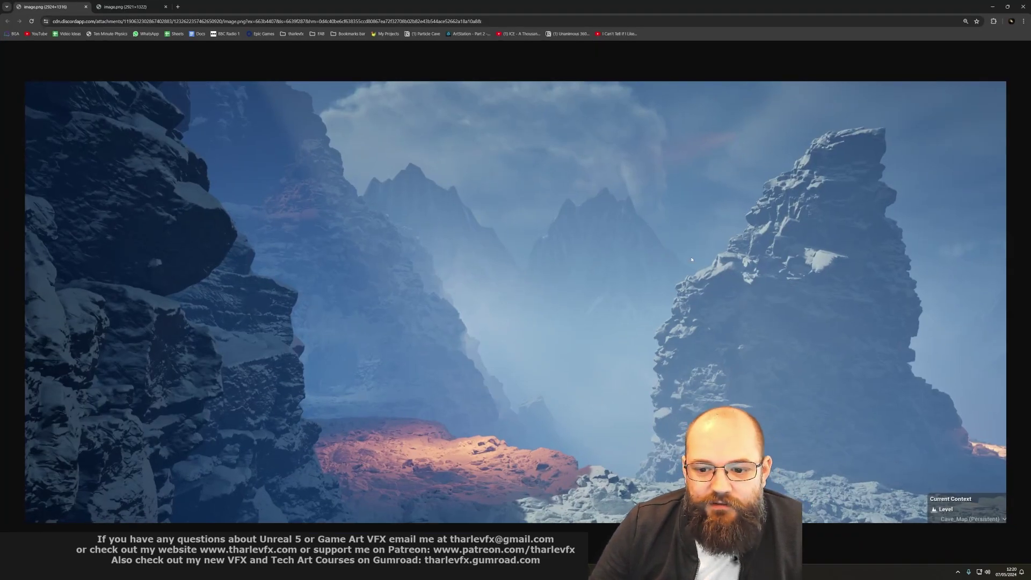
Compare the two image.png renders back and forth, then close the tab to return to Unreal.
click(137, 9)
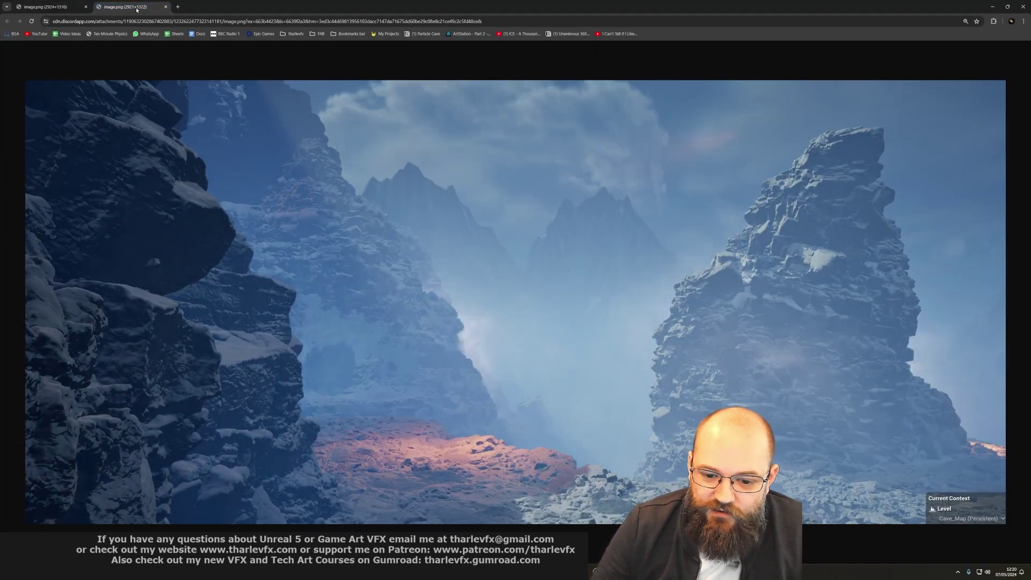
click(68, 8)
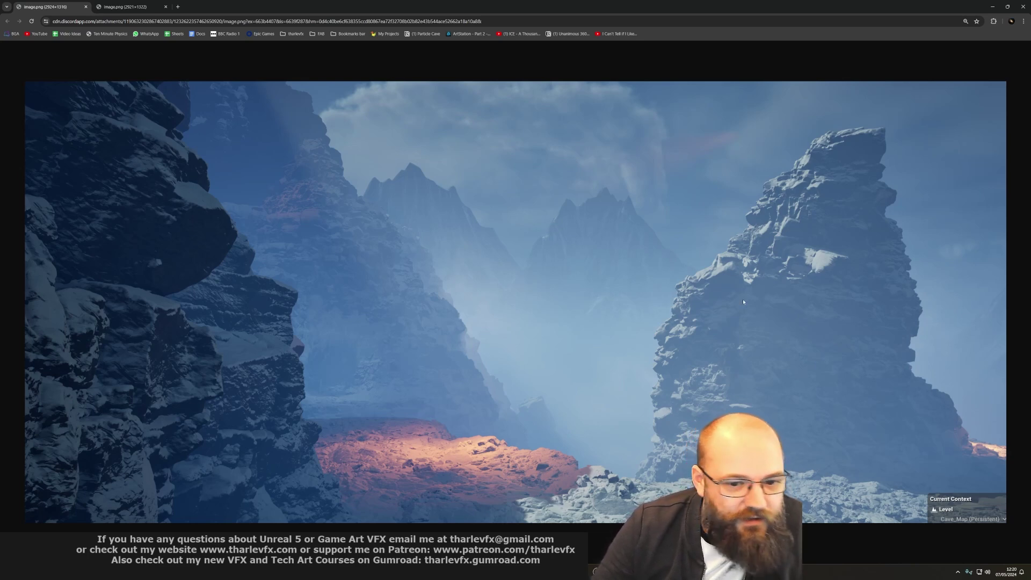
click(131, 8)
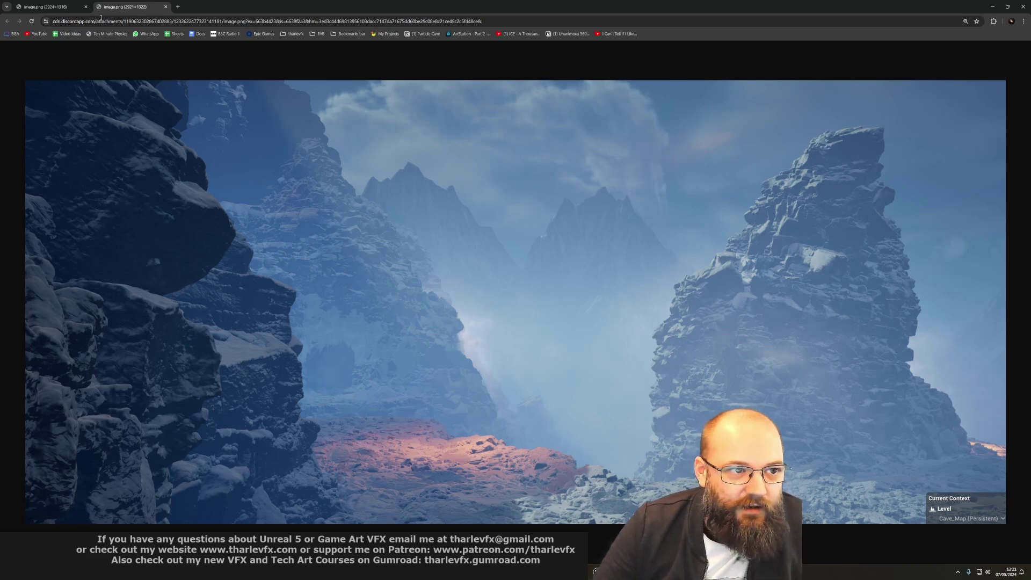
click(70, 8)
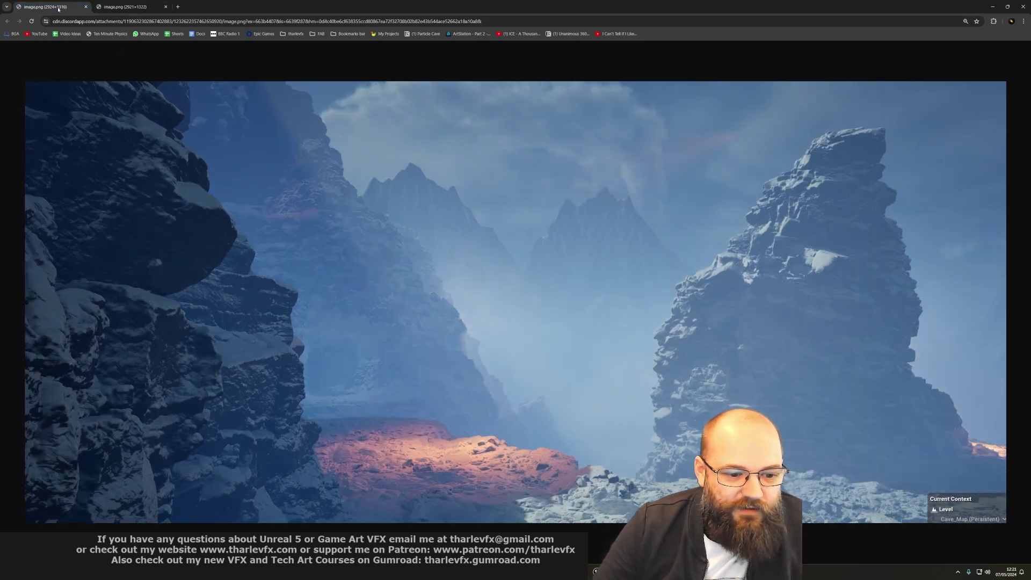
click(129, 7)
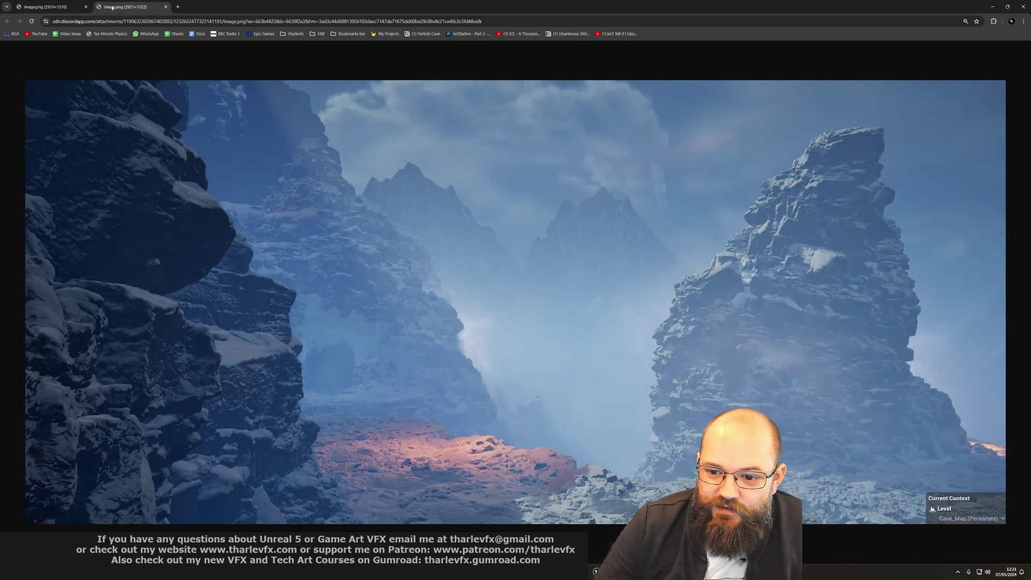
click(52, 7)
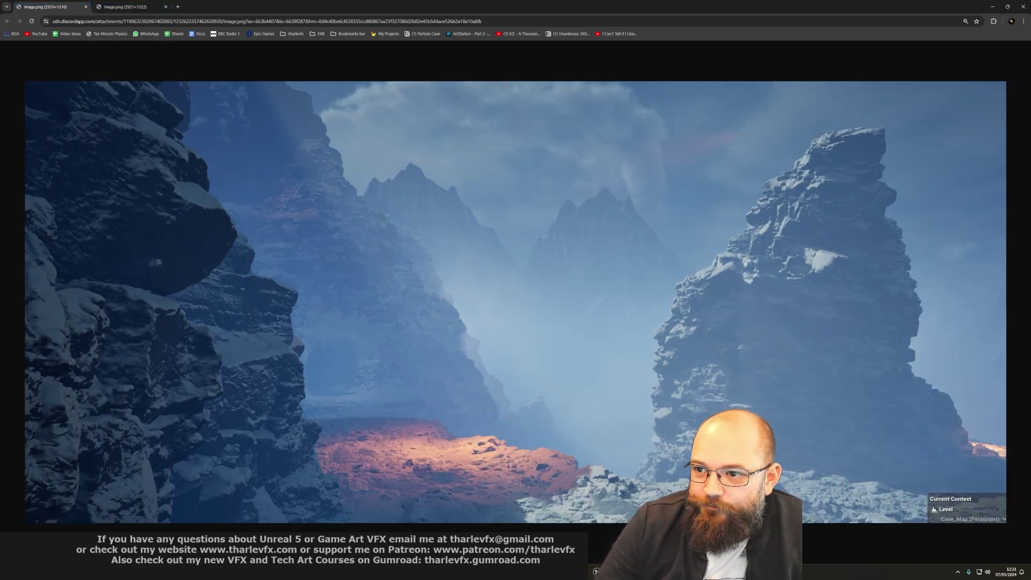
key(ctrl+w)
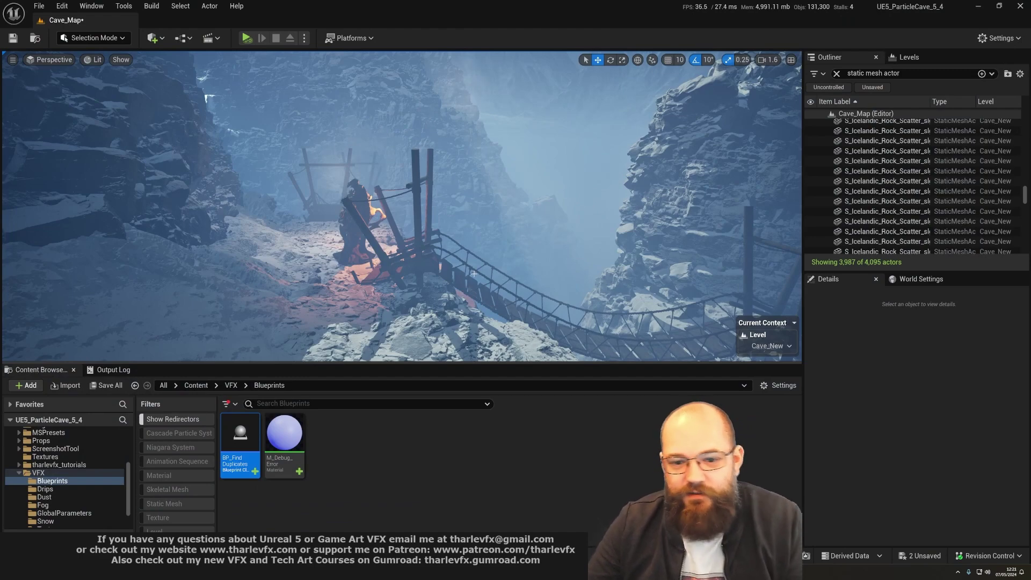
right_drag(447, 282, 434, 290)
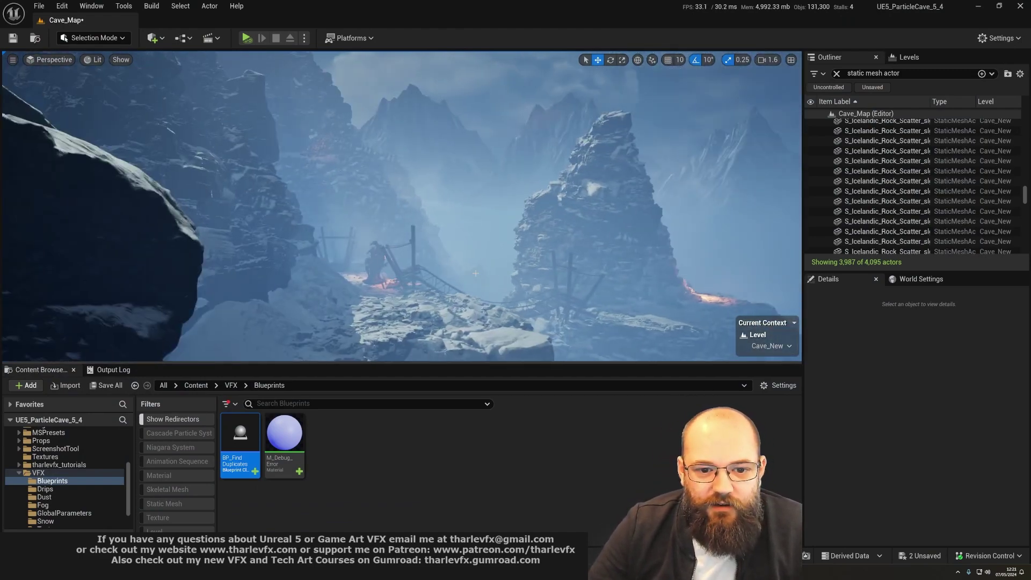
right_drag(435, 290, 473, 274)
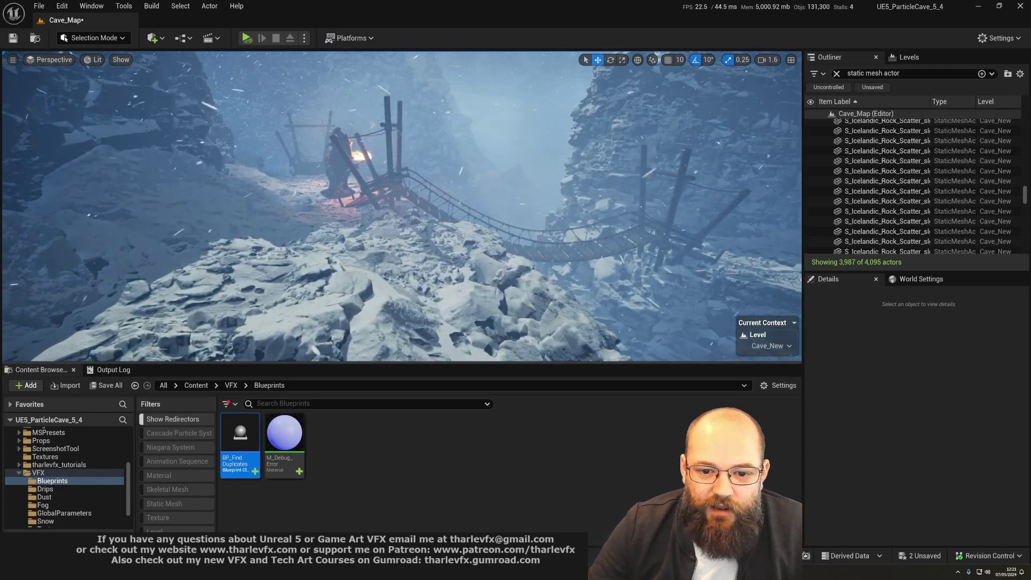
right_drag(448, 202, 466, 328)
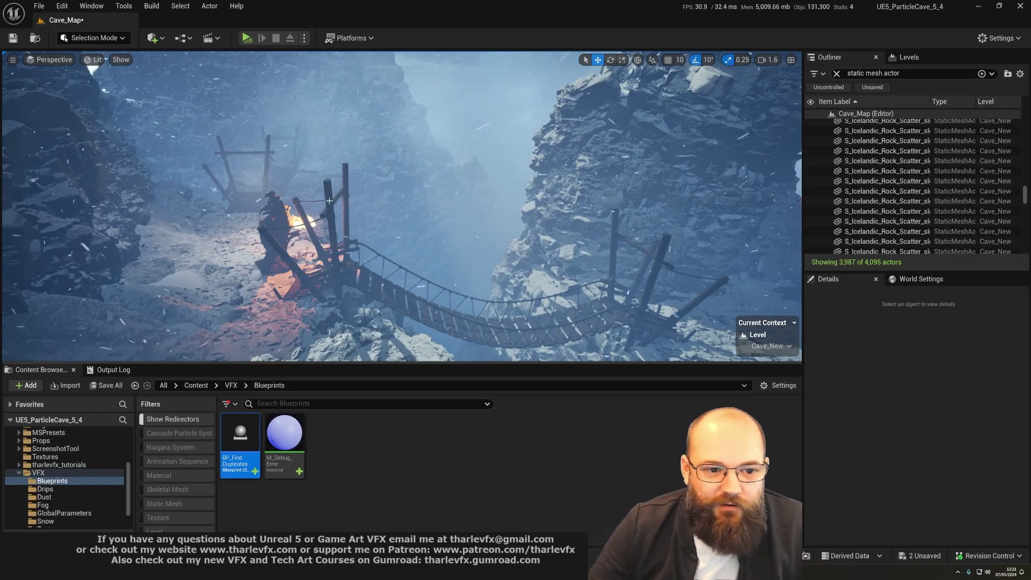
right_drag(91, 67, 112, 105)
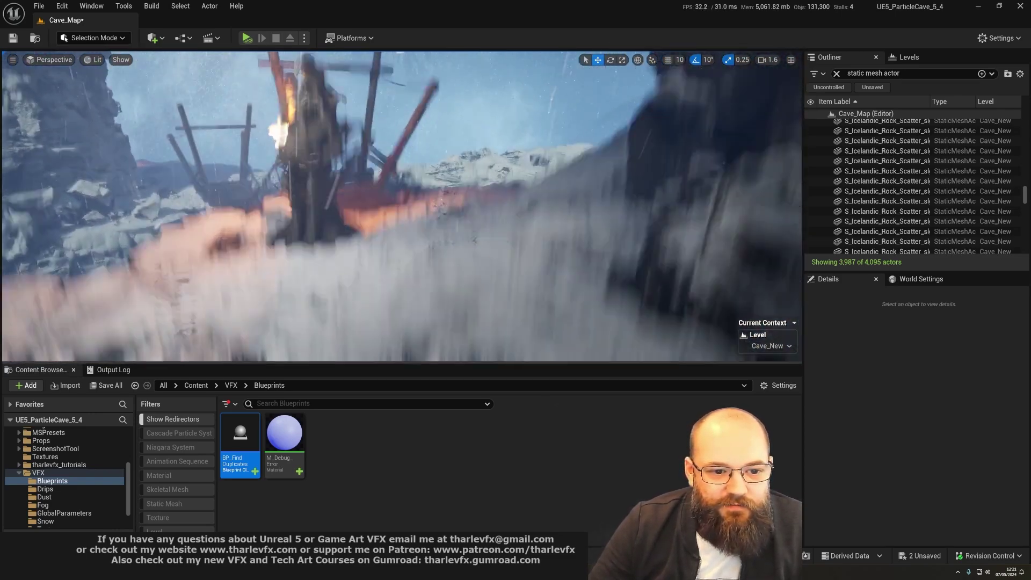
right_drag(402, 202, 419, 210)
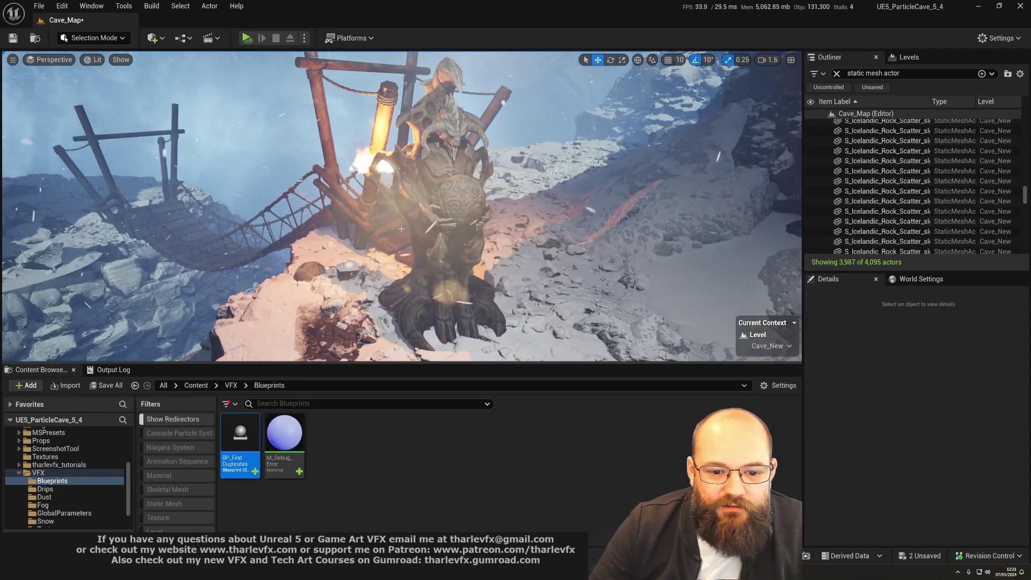
right_drag(403, 284, 451, 265)
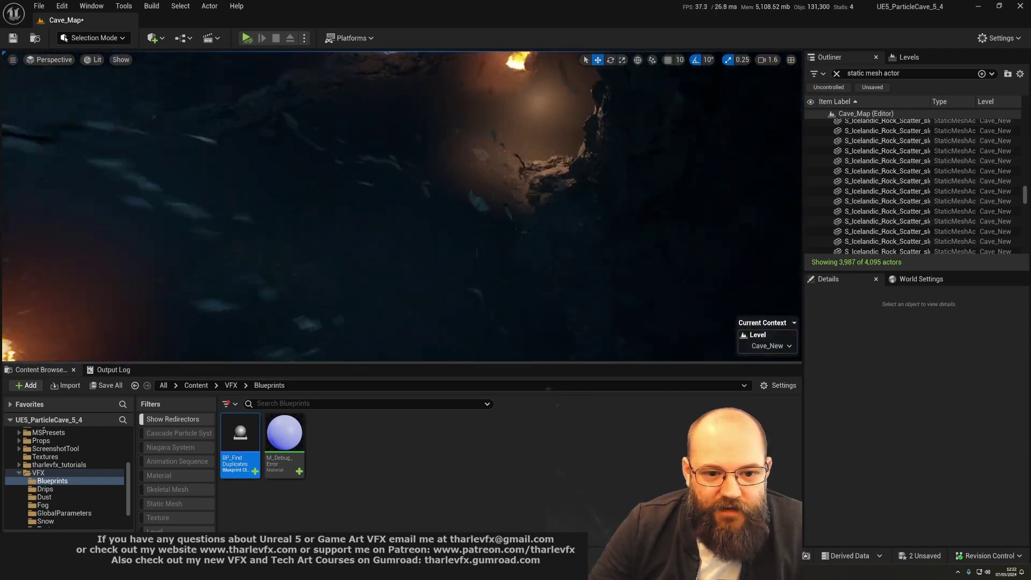
key(alt+3)
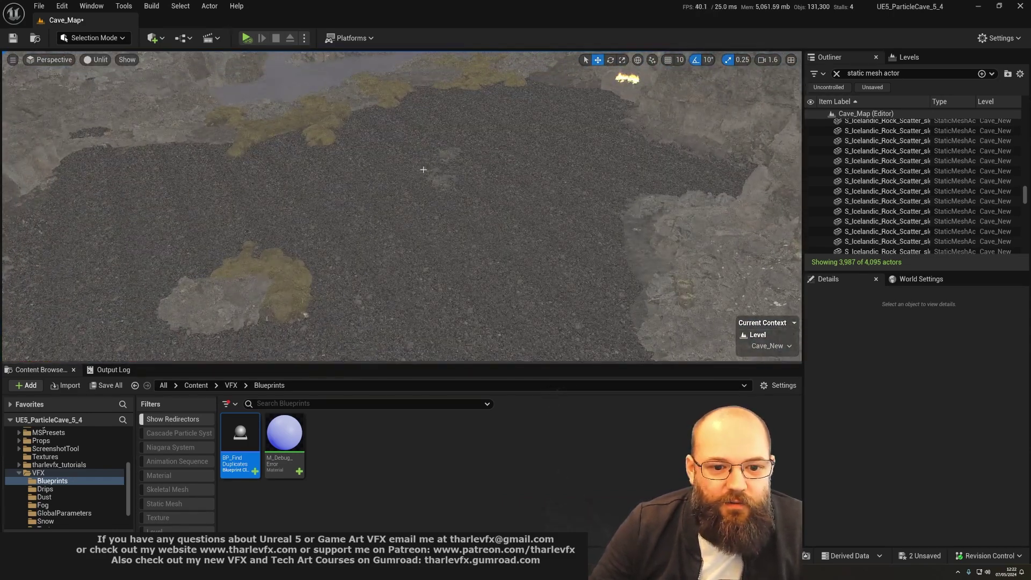
right_drag(423, 169, 423, 121)
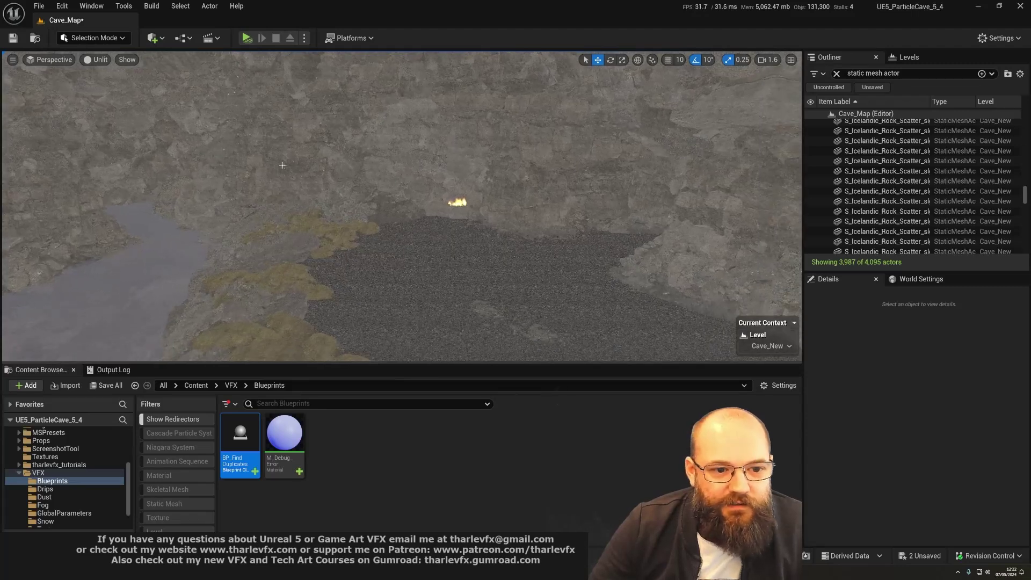
right_drag(513, 185, 564, 161)
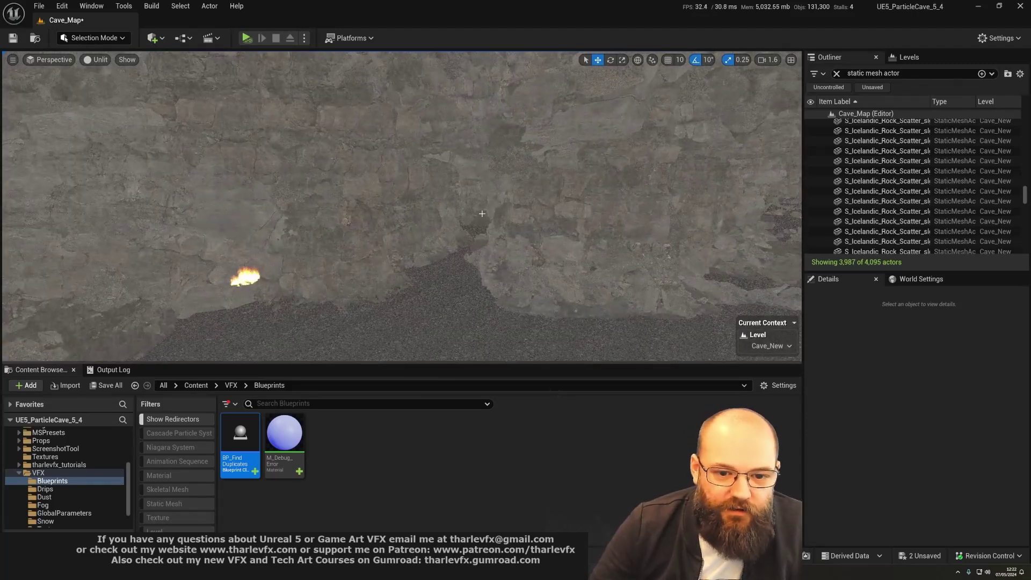
key(alt+4)
right_drag(403, 202, 403, 202)
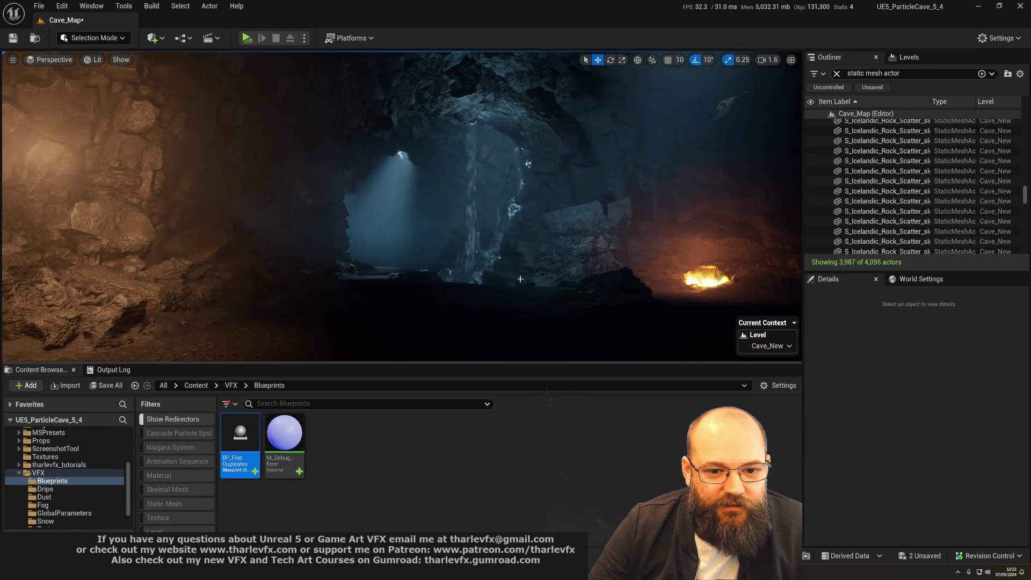
key(1)
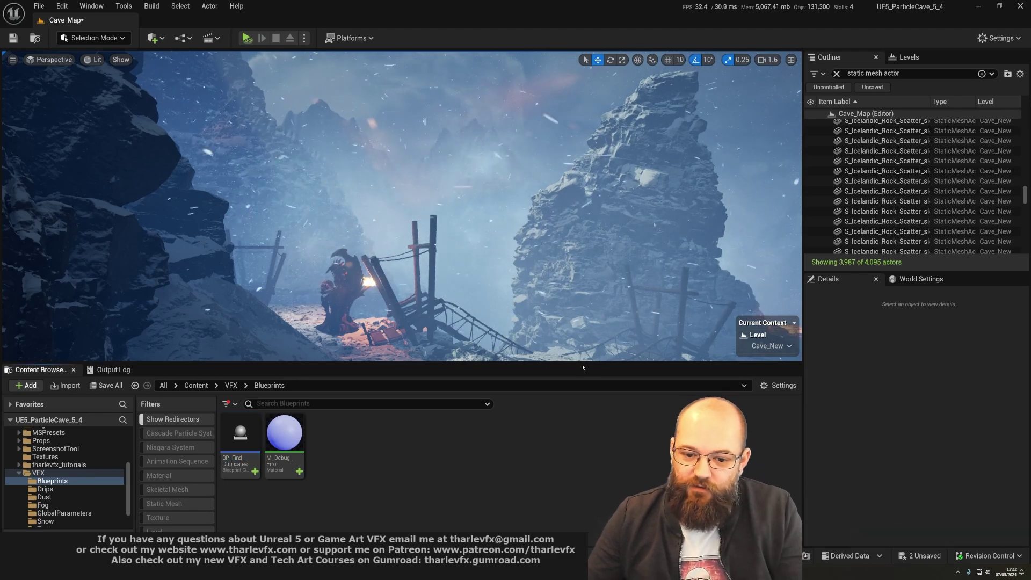
Enlarge the level viewport slightly and turn the camera right across the peaks and back.
drag(583, 367, 576, 394)
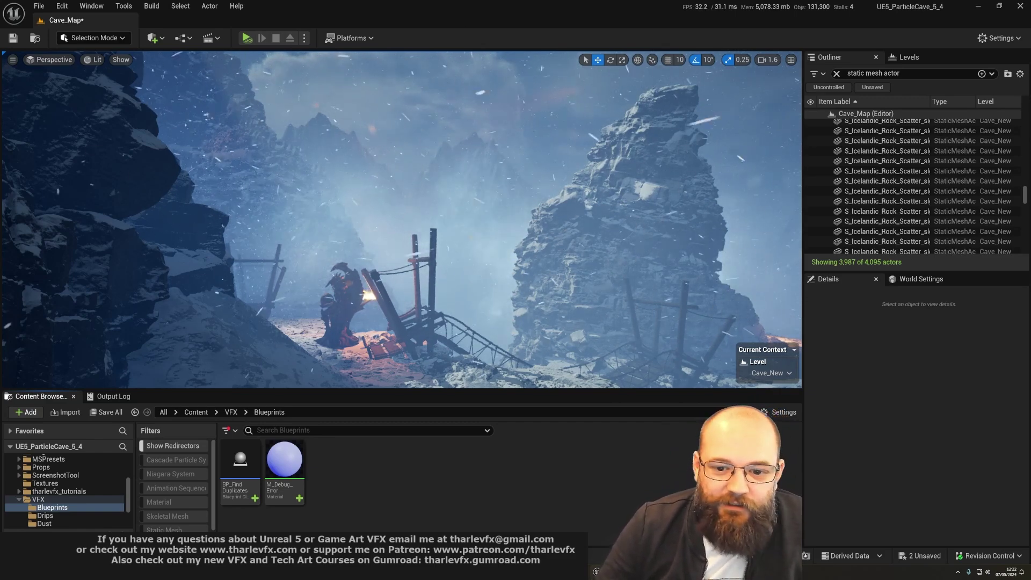
right_drag(402, 217, 564, 218)
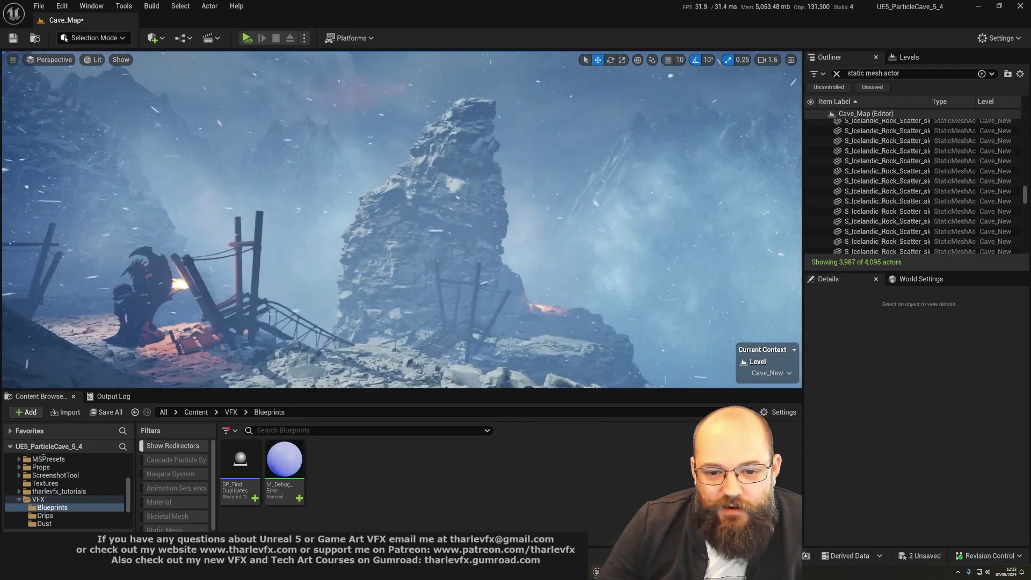
right_drag(403, 218, 330, 217)
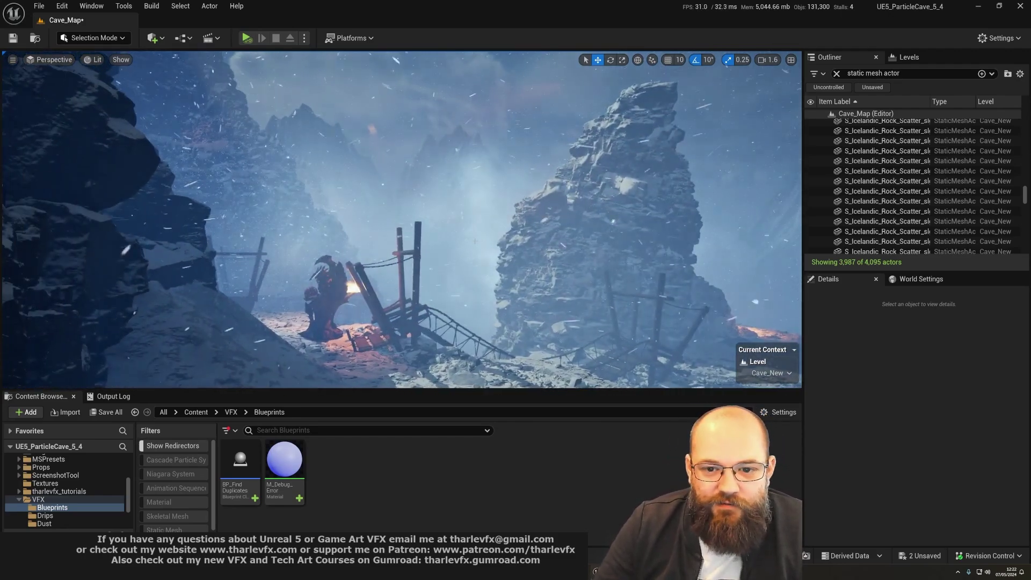